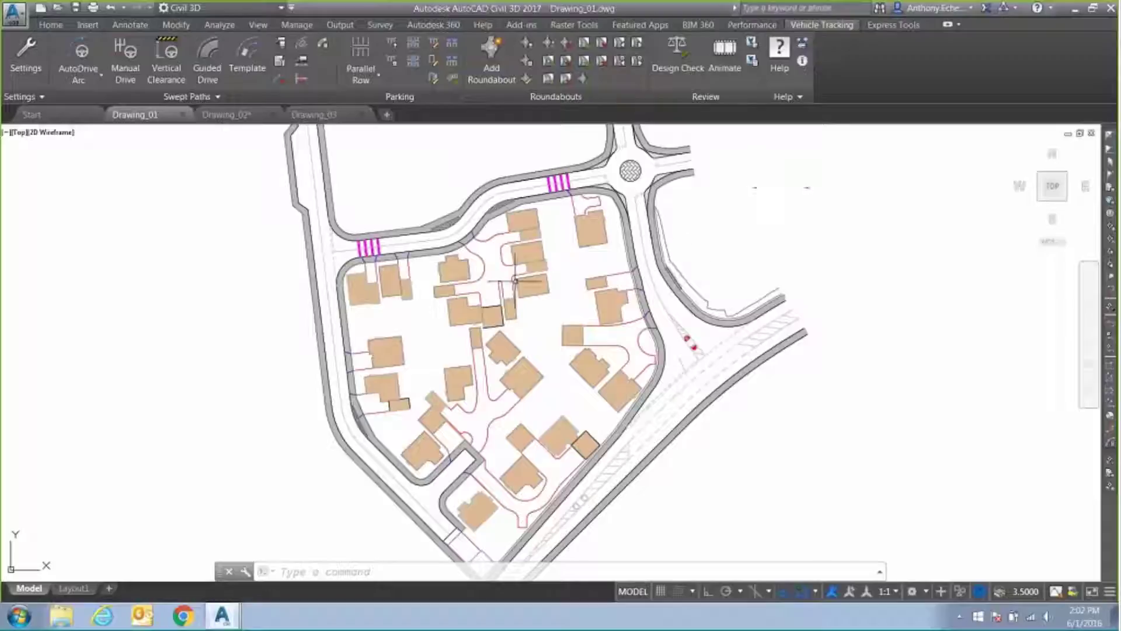
Step: Start an AutoDrive Arc swept path and show the side view of the S-BUS-36 Conventional School Bus (65 pass.) from AASHTO 2011 (US Customary)
{"action": "left_click", "coordinate": [81, 51]}
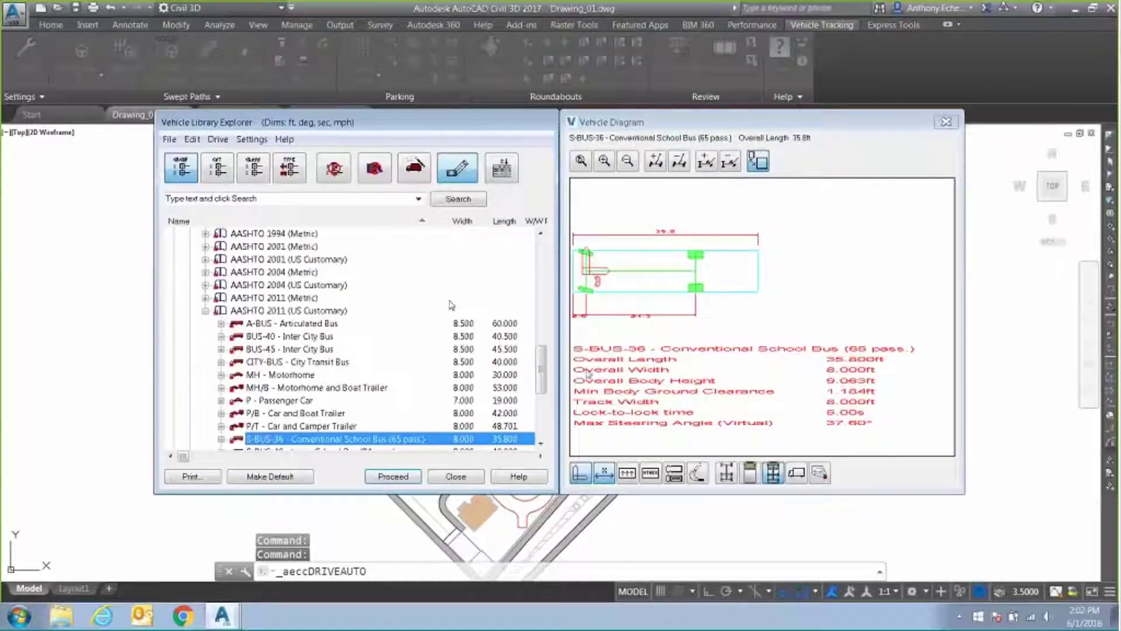
{"action": "mouse_move", "coordinate": [543, 373]}
{"action": "left_mouse_down"}
{"action": "mouse_move", "coordinate": [548, 269]}
{"action": "mouse_move", "coordinate": [536, 383]}
{"action": "left_mouse_up"}
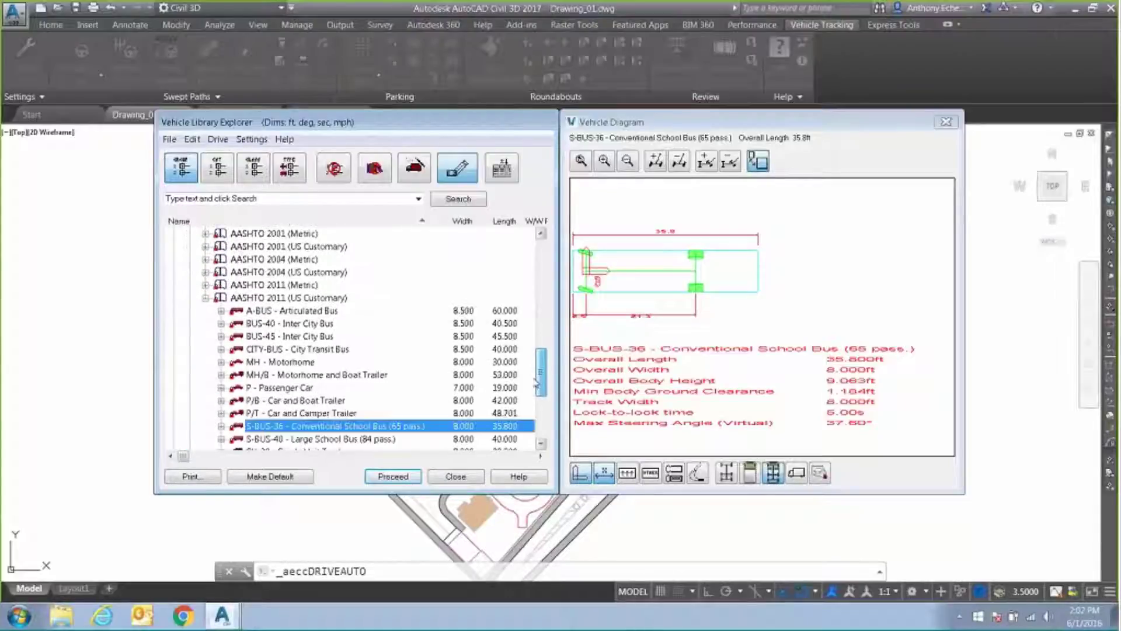
{"action": "scroll", "coordinate": [349, 379], "scroll_direction": "down", "scroll_amount": 2}
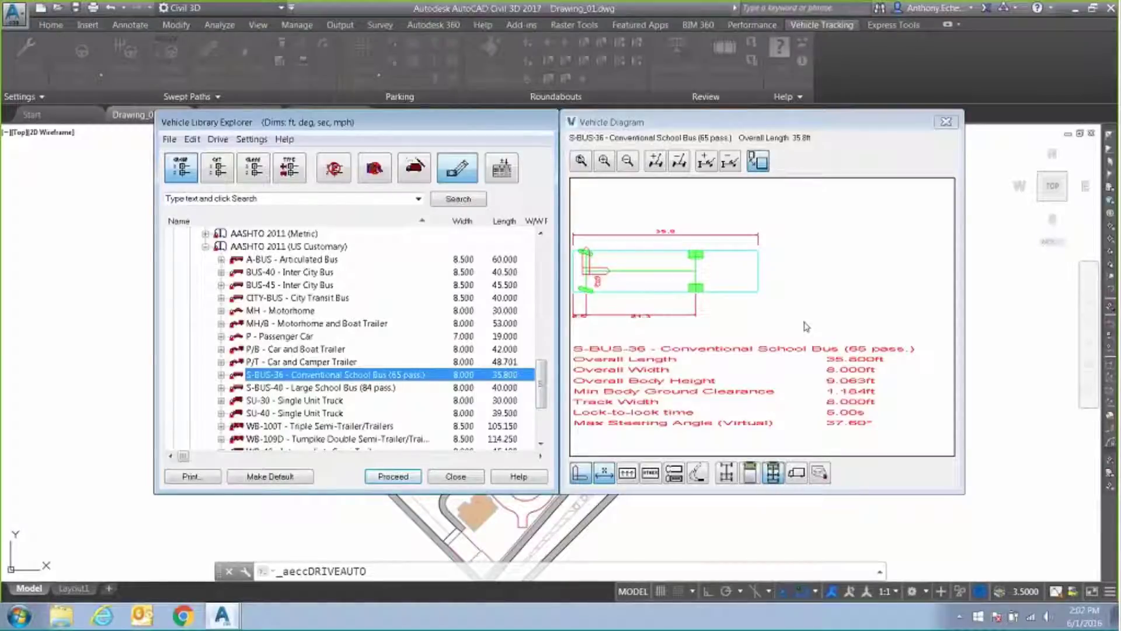
{"action": "left_click", "coordinate": [796, 473]}
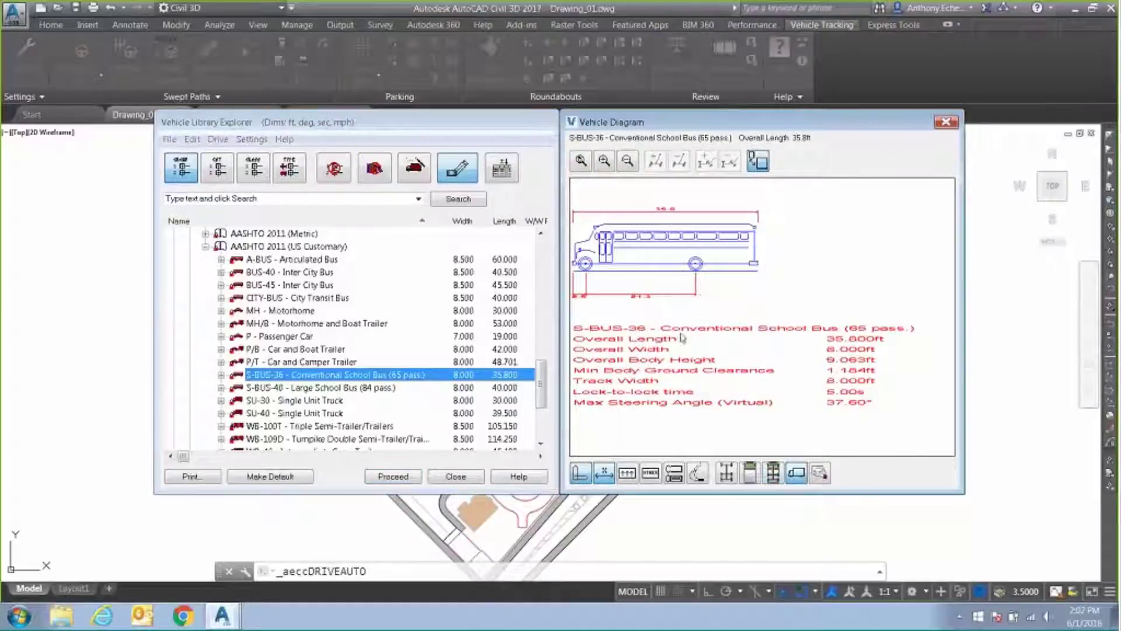
Step: Proceed with the school bus without making it the default vehicle, and accept the drawing settings
{"action": "left_click", "coordinate": [393, 477]}
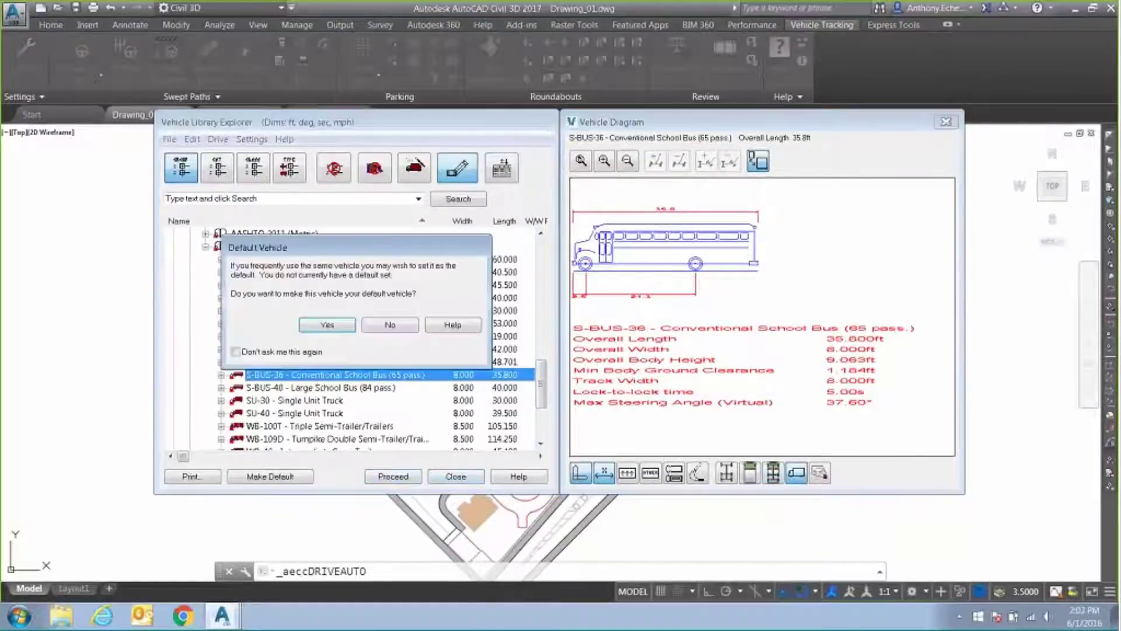
{"action": "left_click", "coordinate": [383, 323]}
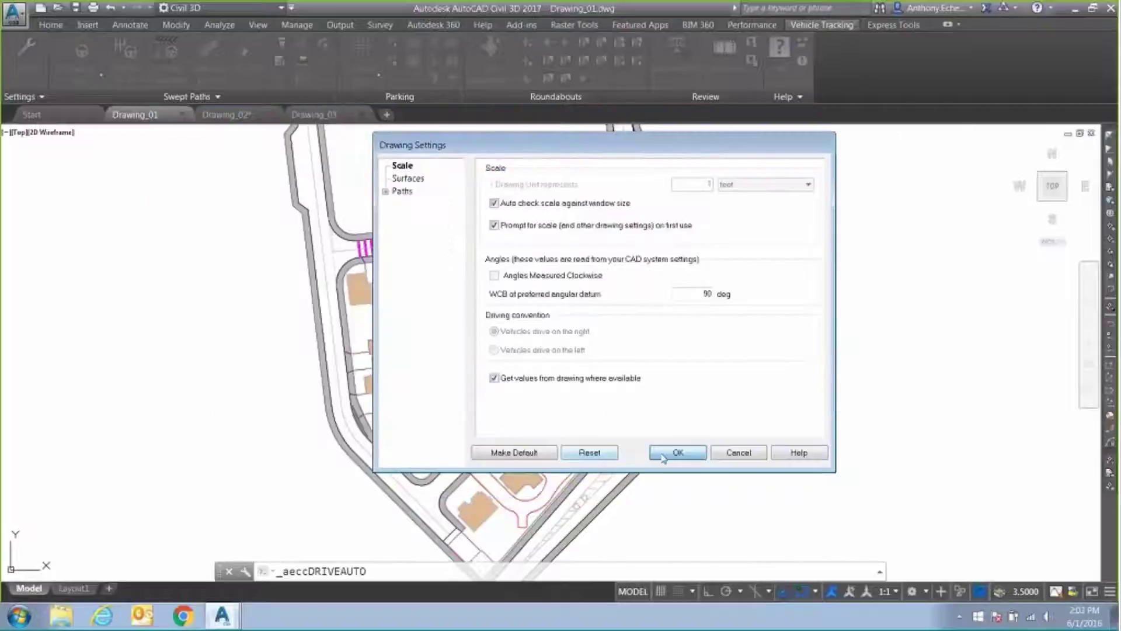
{"action": "left_click", "coordinate": [678, 453]}
Step: Position the school bus near the southern end of the diagonal main road, facing northeast along the lane beside the hatched median
{"action": "scroll", "coordinate": [594, 475], "scroll_direction": "up", "scroll_amount": 6}
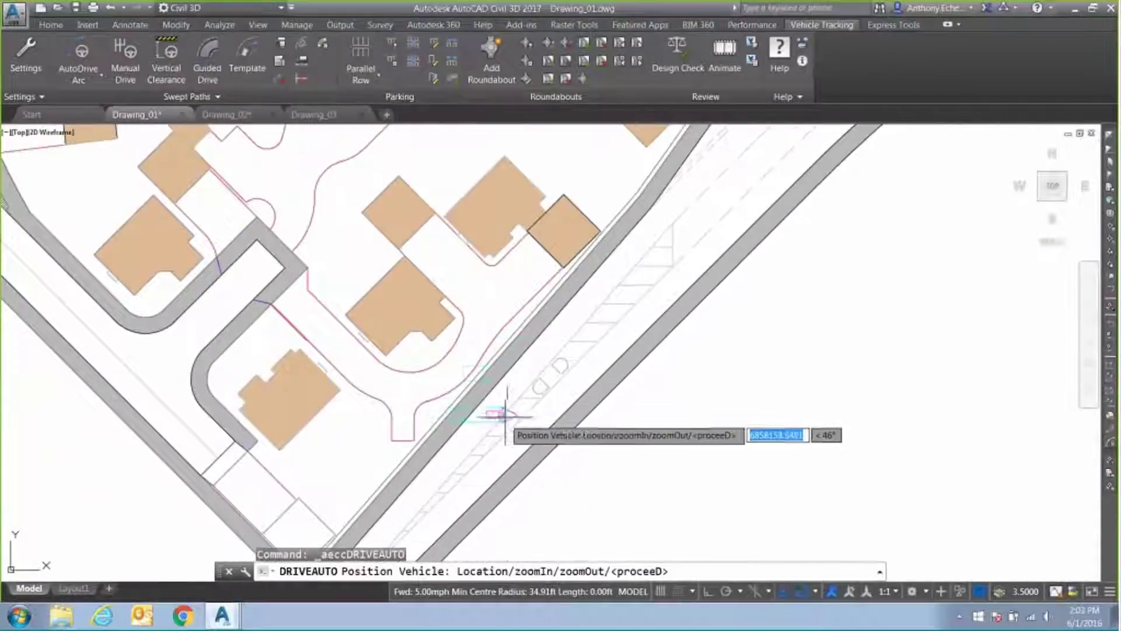
{"action": "middle_click_drag", "start_coordinate": [498, 433], "coordinate": [510, 371]}
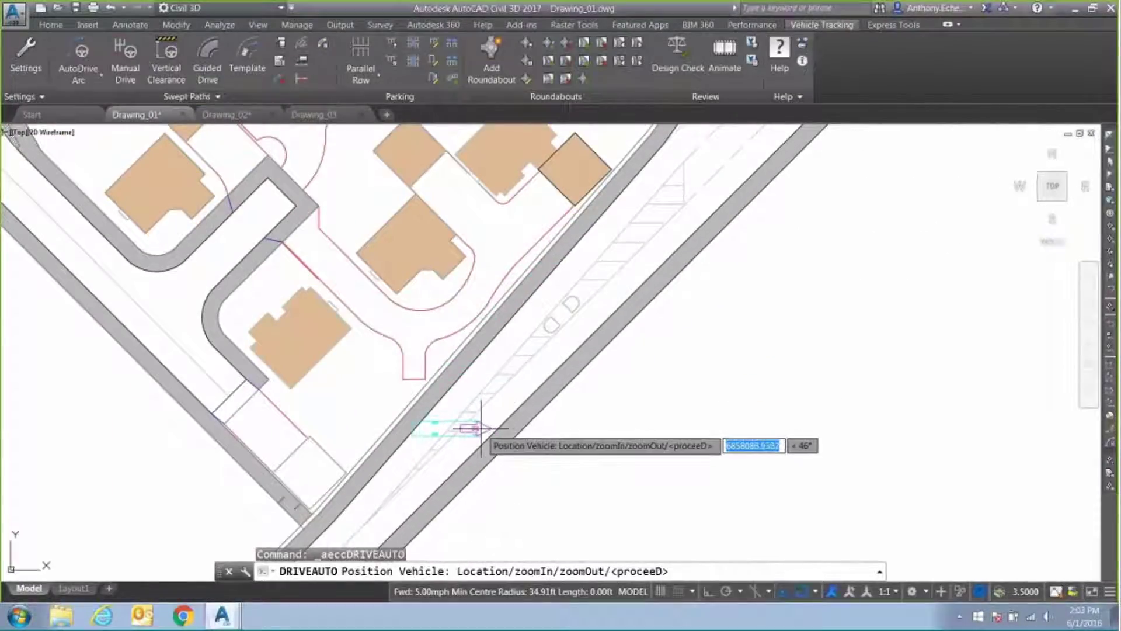
{"action": "left_click", "coordinate": [480, 428]}
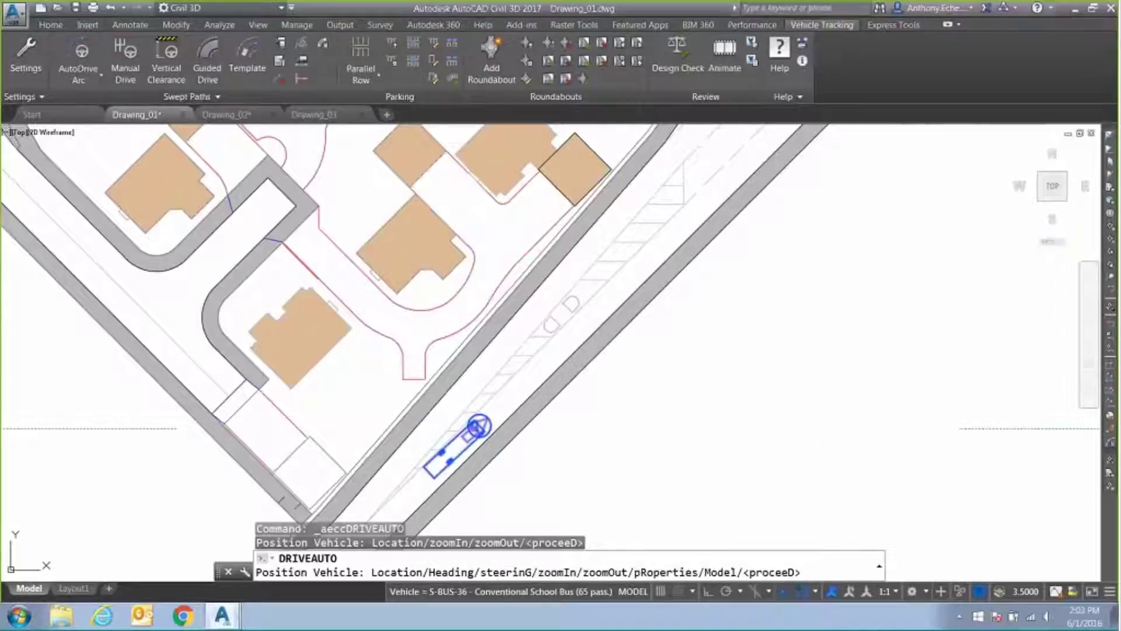
{"action": "left_click", "coordinate": [552, 375]}
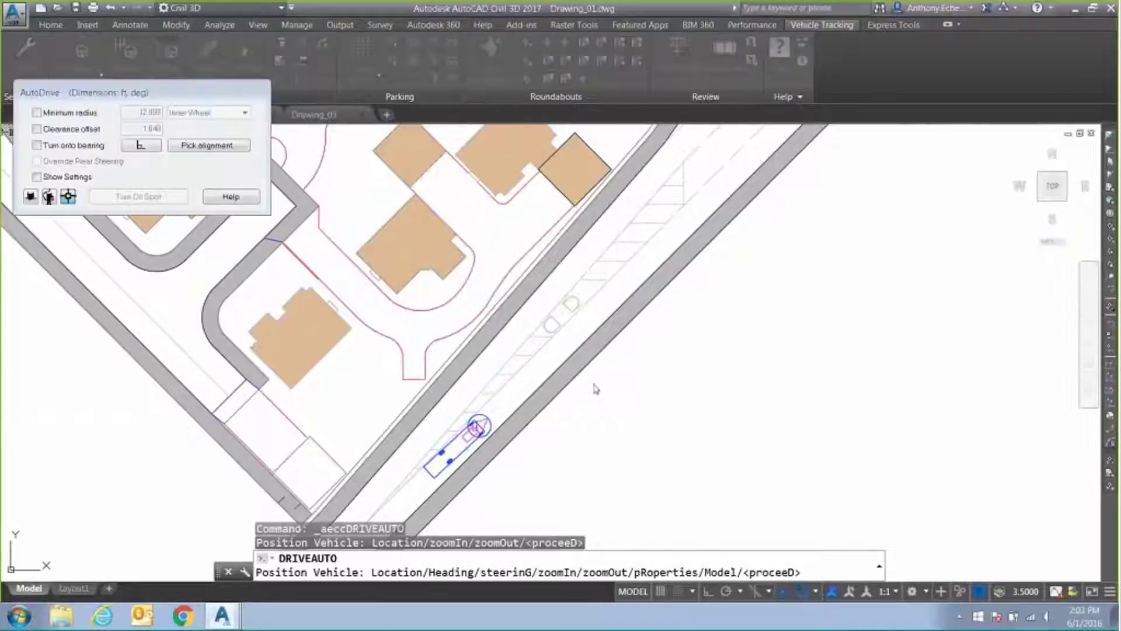
Step: Drive the bus northeast along the main road and begin its turn into the side road junction
{"action": "left_click", "coordinate": [614, 296]}
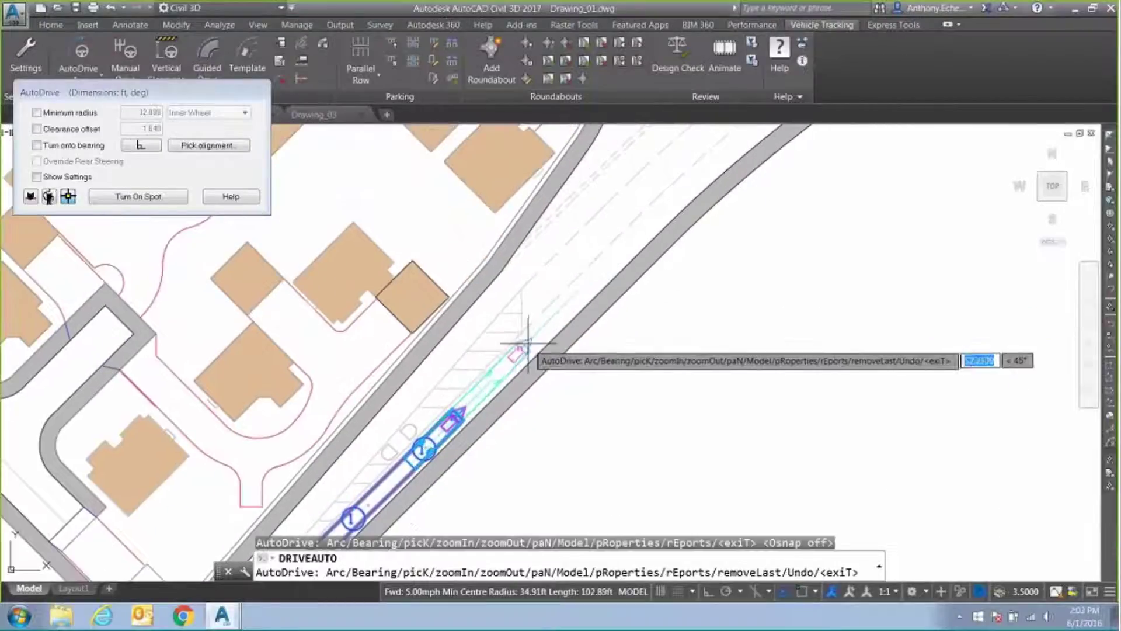
{"action": "left_click", "coordinate": [516, 349]}
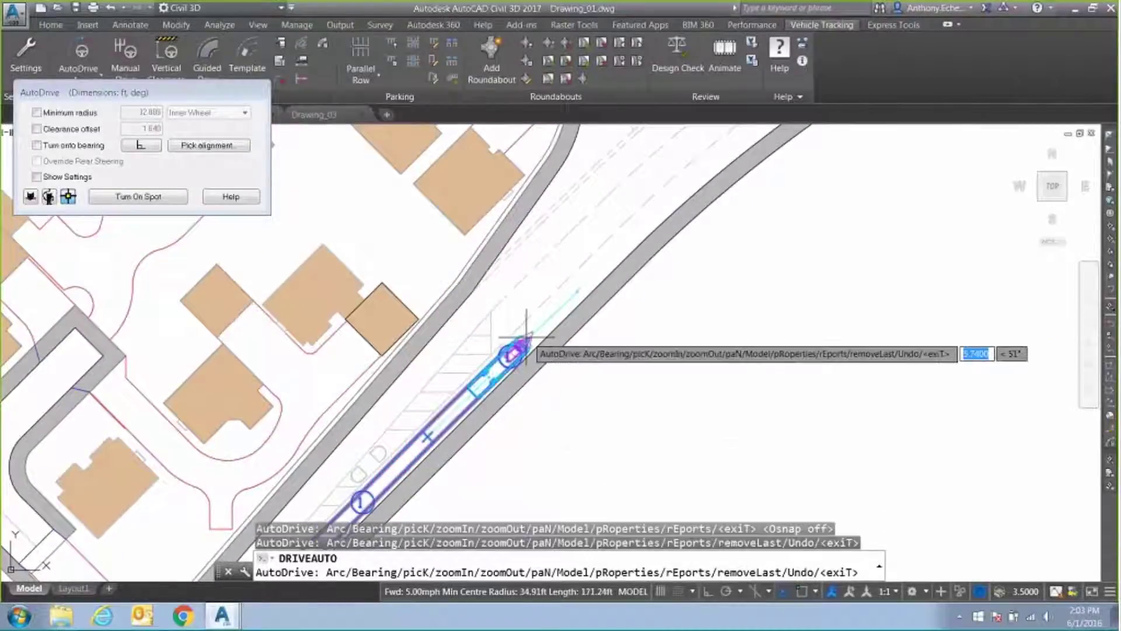
{"action": "left_click", "coordinate": [556, 282]}
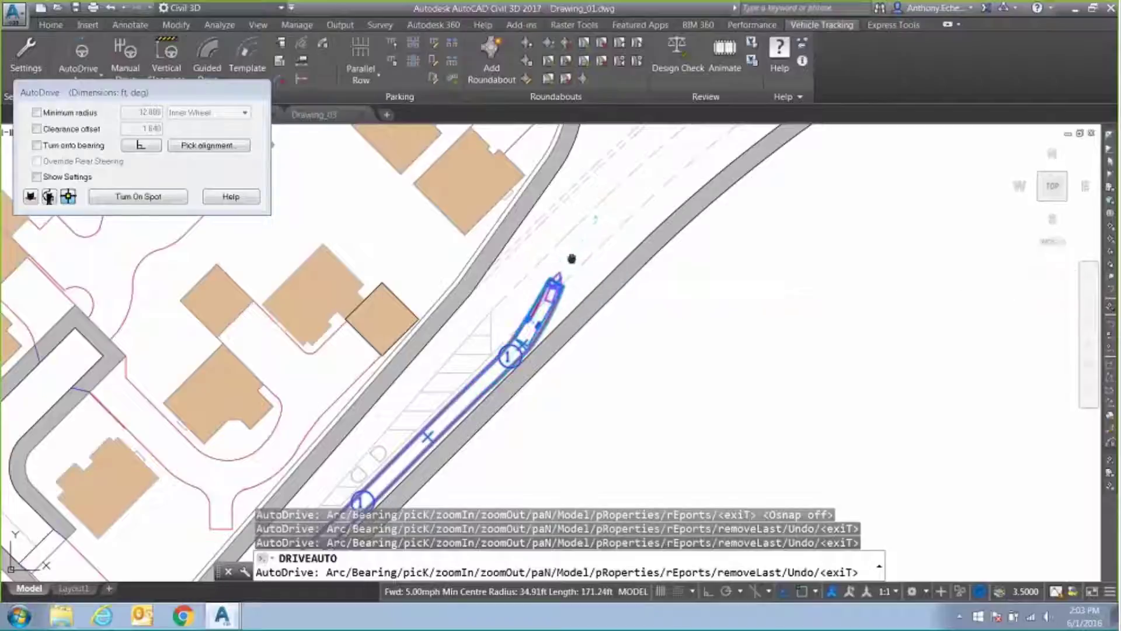
{"action": "left_click", "coordinate": [532, 272]}
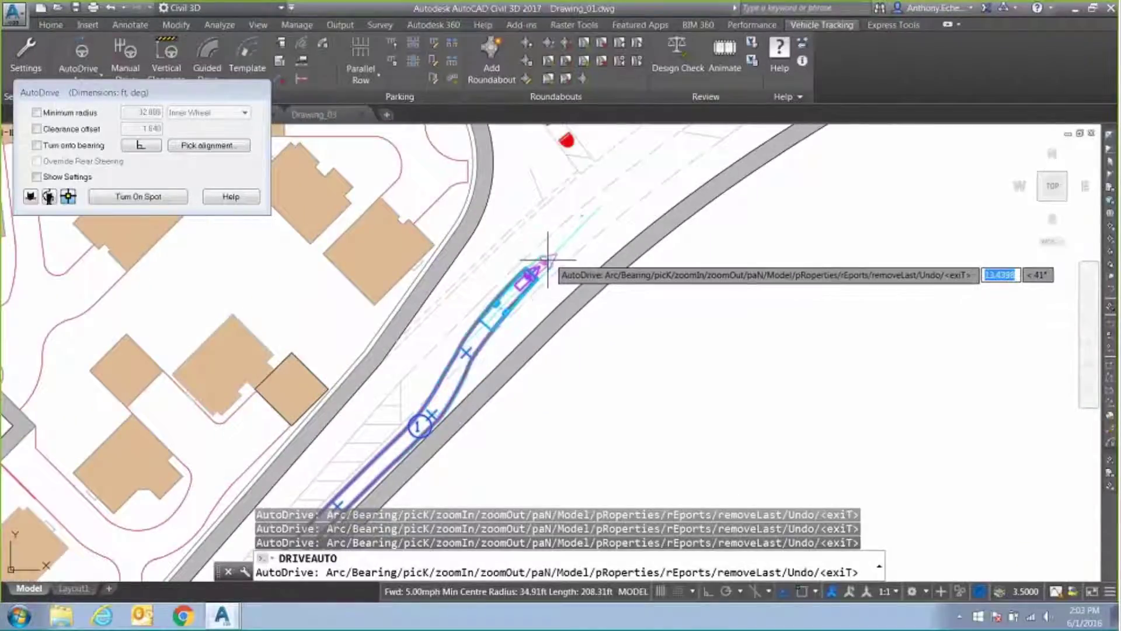
{"action": "left_click", "coordinate": [516, 299]}
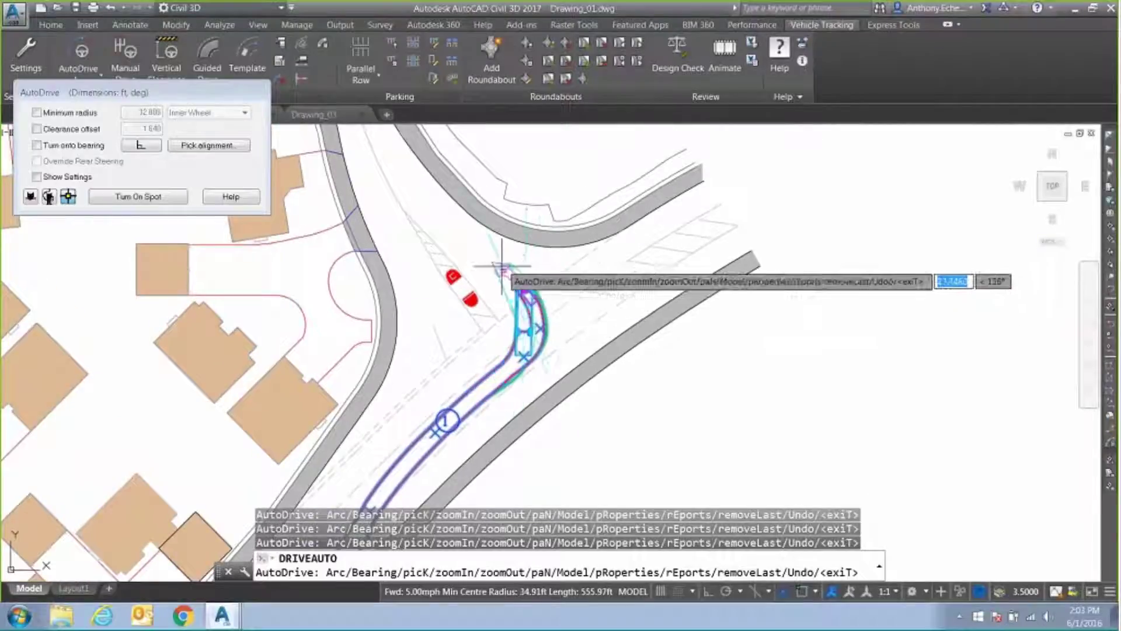
Step: Continue the bus path up the side road and around to the roundabout's east exit, and finish the path
{"action": "mouse_move", "coordinate": [472, 241]}
{"action": "middle_mouse_down"}
{"action": "mouse_move", "coordinate": [503, 281]}
{"action": "mouse_move", "coordinate": [508, 375]}
{"action": "mouse_move", "coordinate": [528, 429]}
{"action": "middle_mouse_up"}
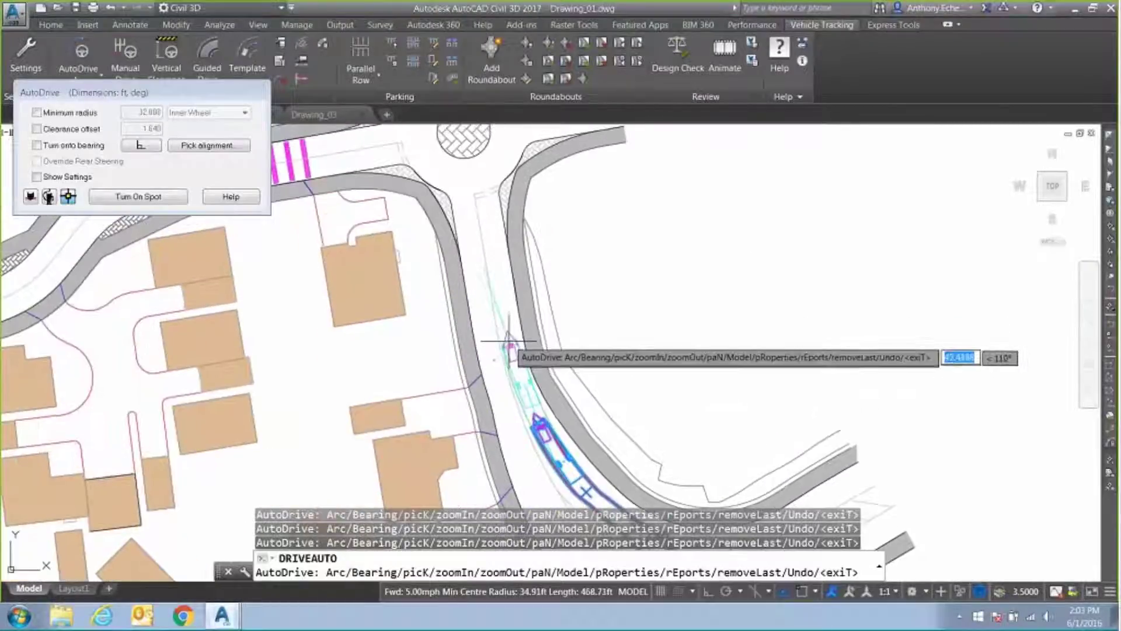
{"action": "middle_click_drag", "start_coordinate": [513, 325], "coordinate": [514, 383]}
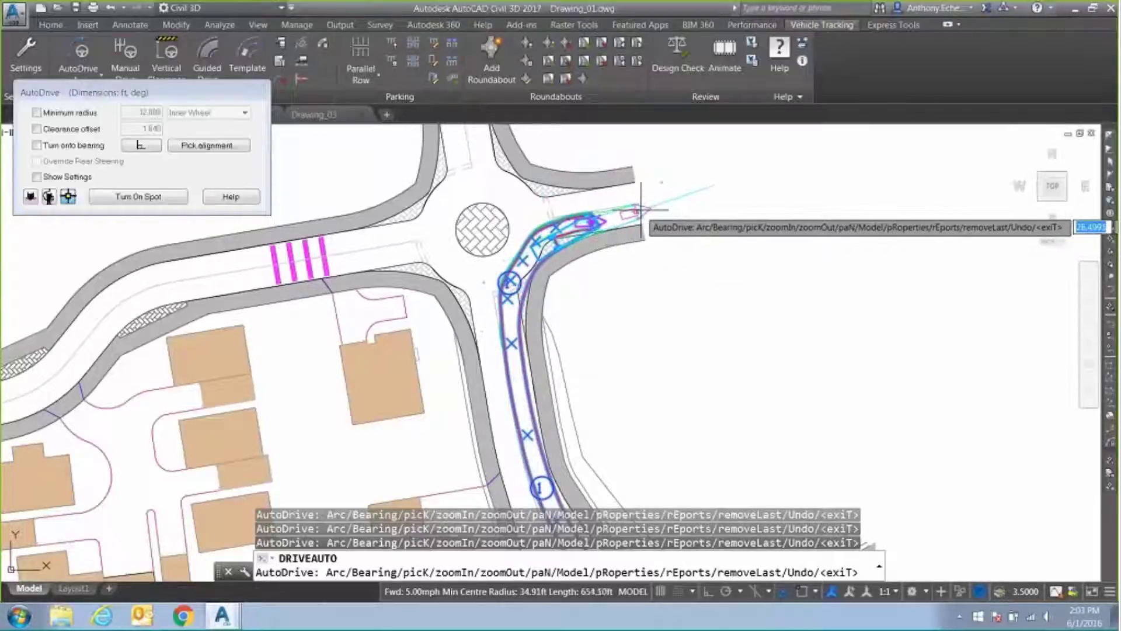
{"action": "key", "text": "Escape"}
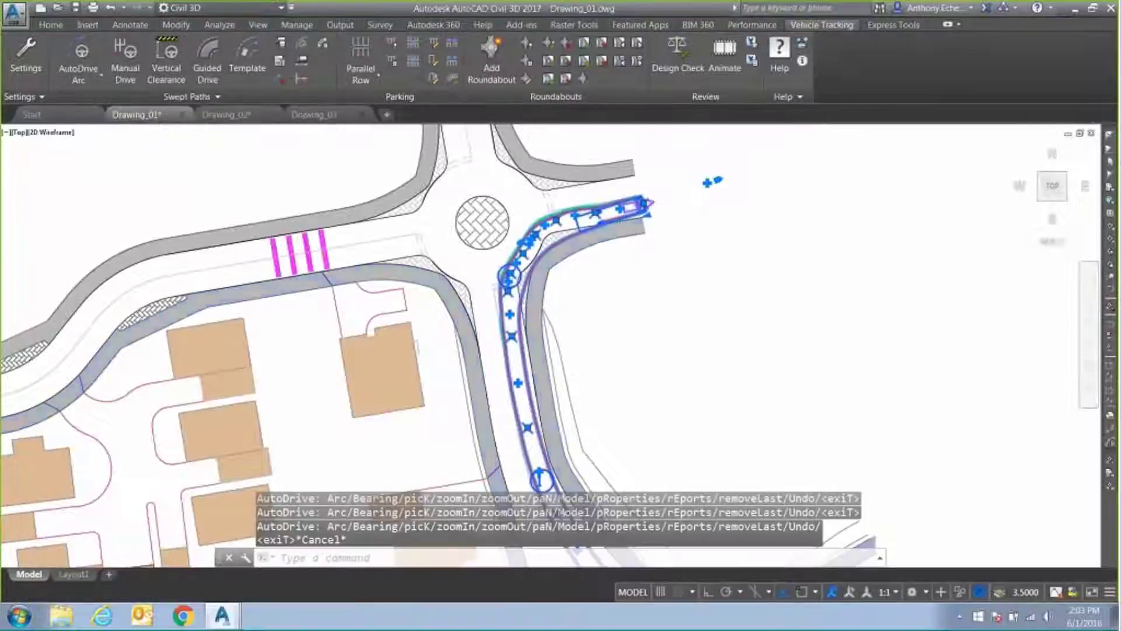
Step: Adjust the path point at the roundabout's east exit so the bus path runs through to the end of the east arm
{"action": "scroll", "coordinate": [606, 247], "scroll_direction": "up", "scroll_amount": 2}
{"action": "middle_click_drag", "start_coordinate": [606, 253], "coordinate": [641, 265]}
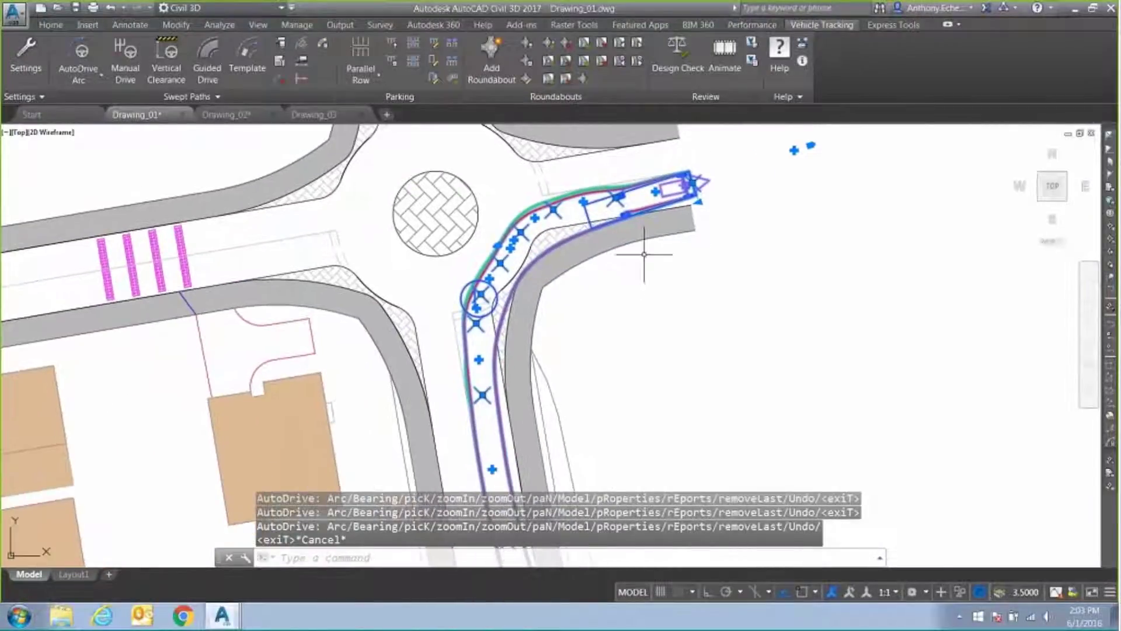
{"action": "middle_click_drag", "start_coordinate": [638, 222], "coordinate": [645, 290]}
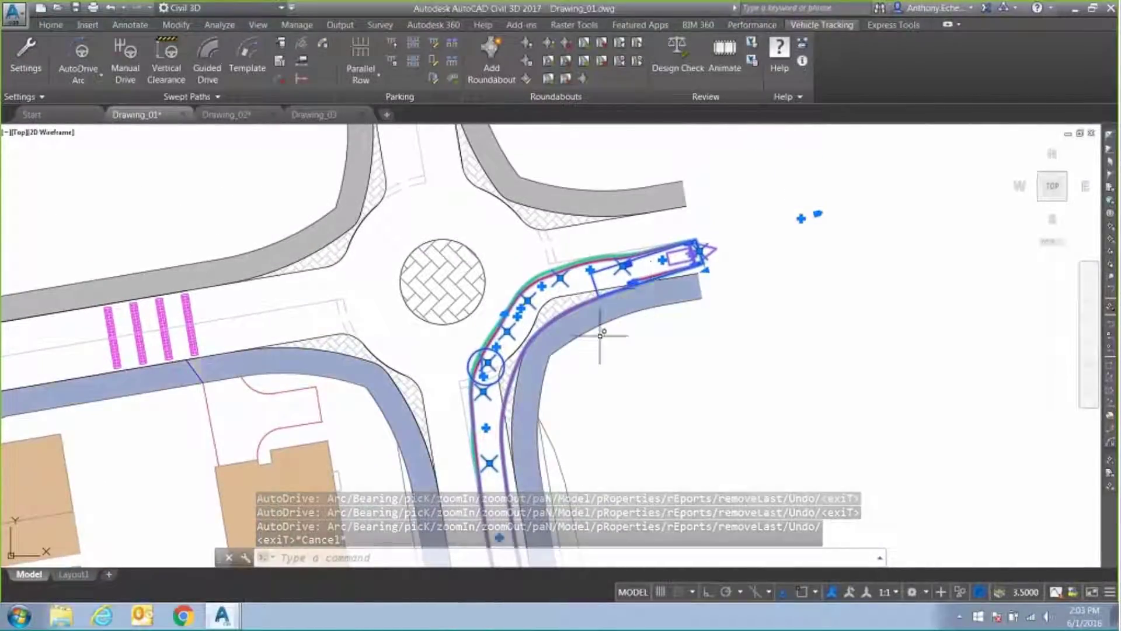
{"action": "left_click", "coordinate": [559, 276]}
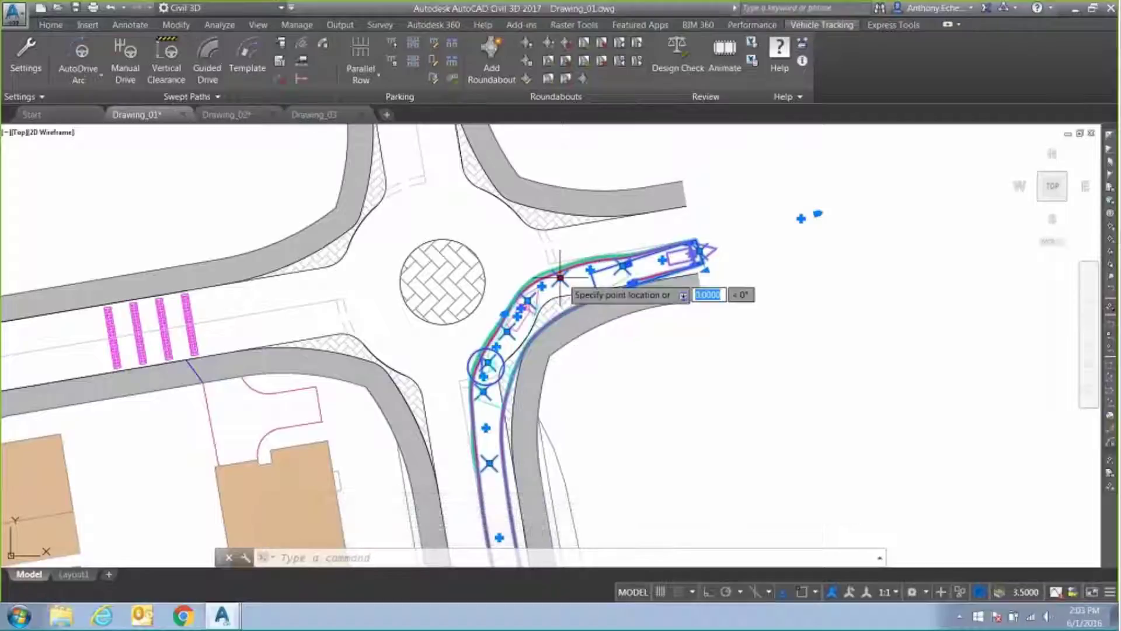
{"action": "left_click", "coordinate": [560, 275]}
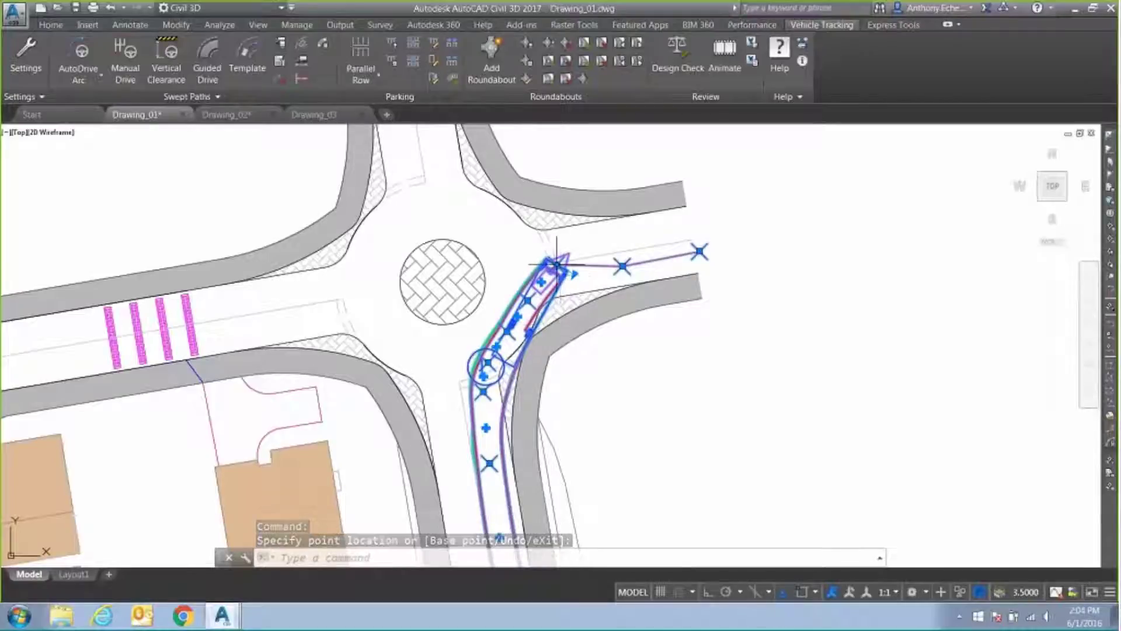
{"action": "left_click", "coordinate": [557, 264]}
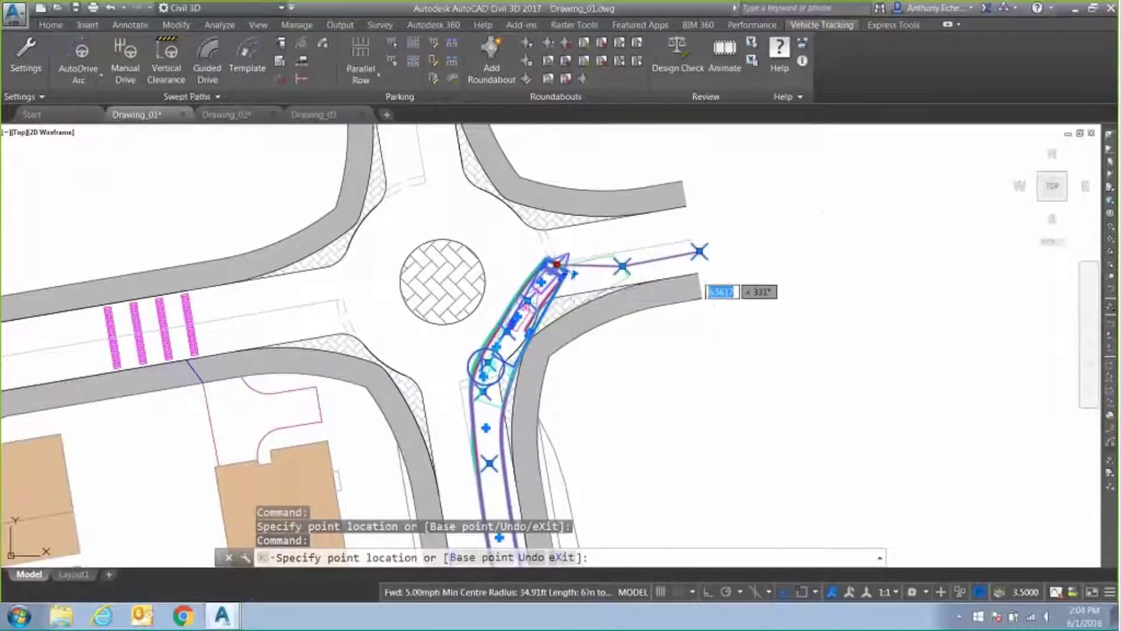
{"action": "left_click", "coordinate": [698, 252]}
{"action": "key", "text": "Escape"}
Step: Run a Design Check on the bus path and review the second Severe Steering exception
{"action": "scroll", "coordinate": [680, 429], "scroll_direction": "down", "scroll_amount": 2}
{"action": "scroll", "coordinate": [677, 434], "scroll_direction": "down", "scroll_amount": 2}
{"action": "mouse_move", "coordinate": [678, 434]}
{"action": "middle_mouse_down"}
{"action": "mouse_move", "coordinate": [636, 365]}
{"action": "mouse_move", "coordinate": [622, 304]}
{"action": "middle_mouse_up"}
{"action": "scroll", "coordinate": [625, 318], "scroll_direction": "down", "scroll_amount": 2}
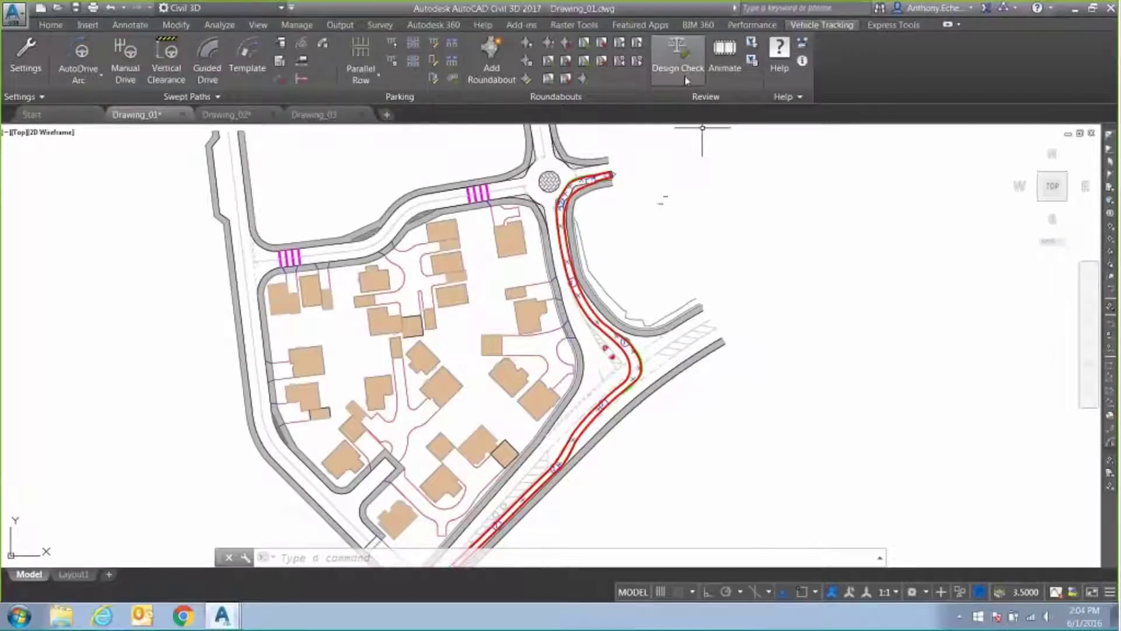
{"action": "left_click", "coordinate": [677, 56]}
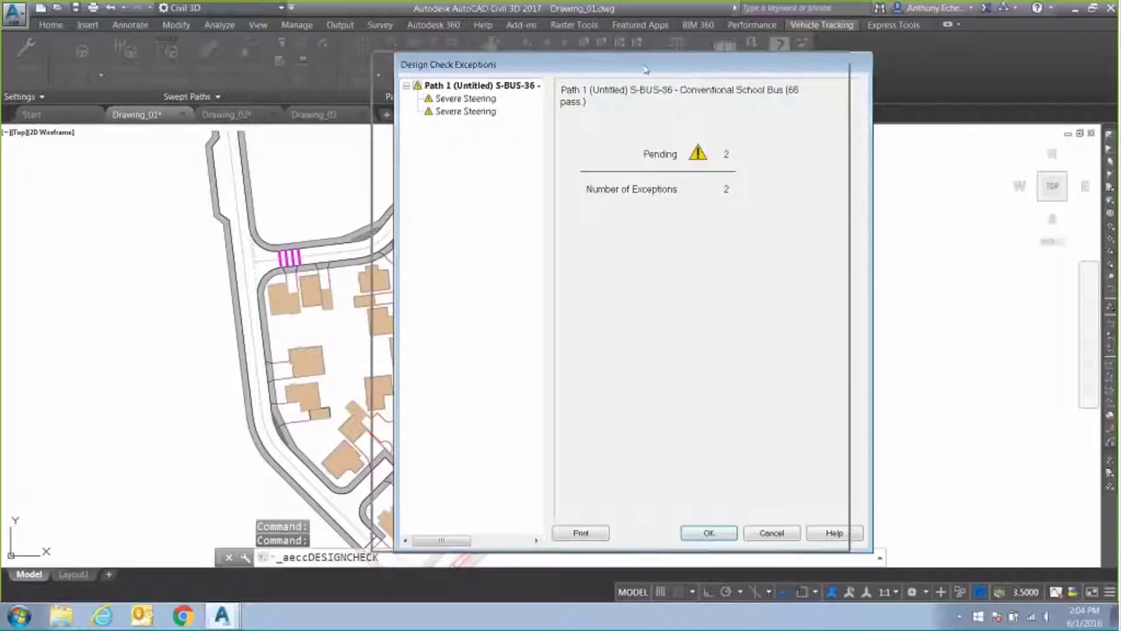
{"action": "left_click_drag", "start_coordinate": [680, 71], "coordinate": [574, 61]}
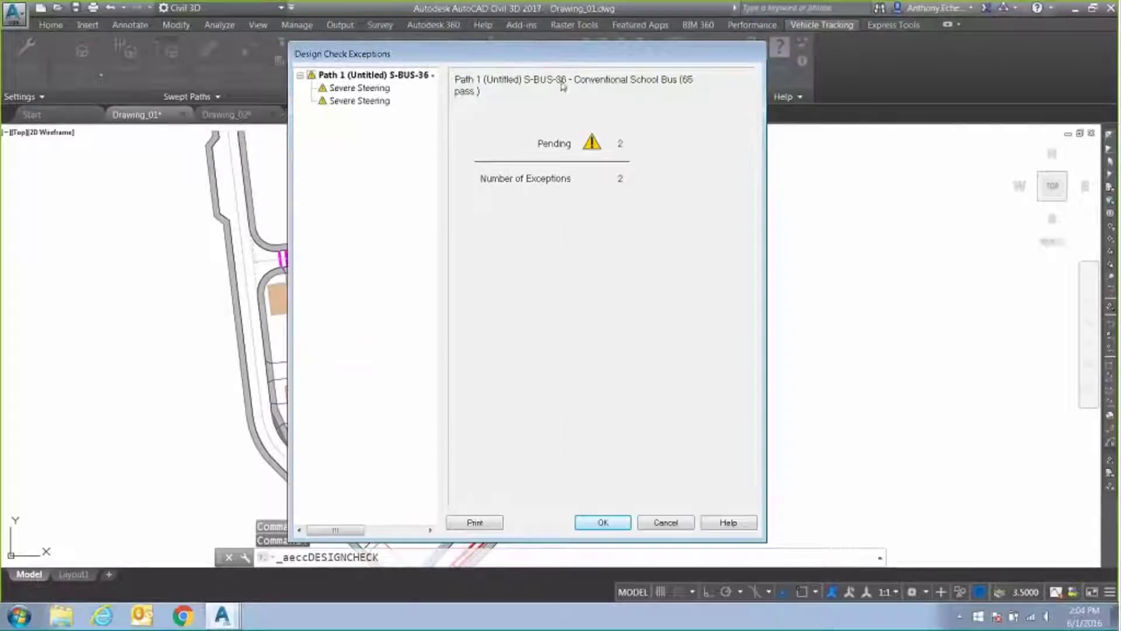
{"action": "left_click", "coordinate": [362, 101]}
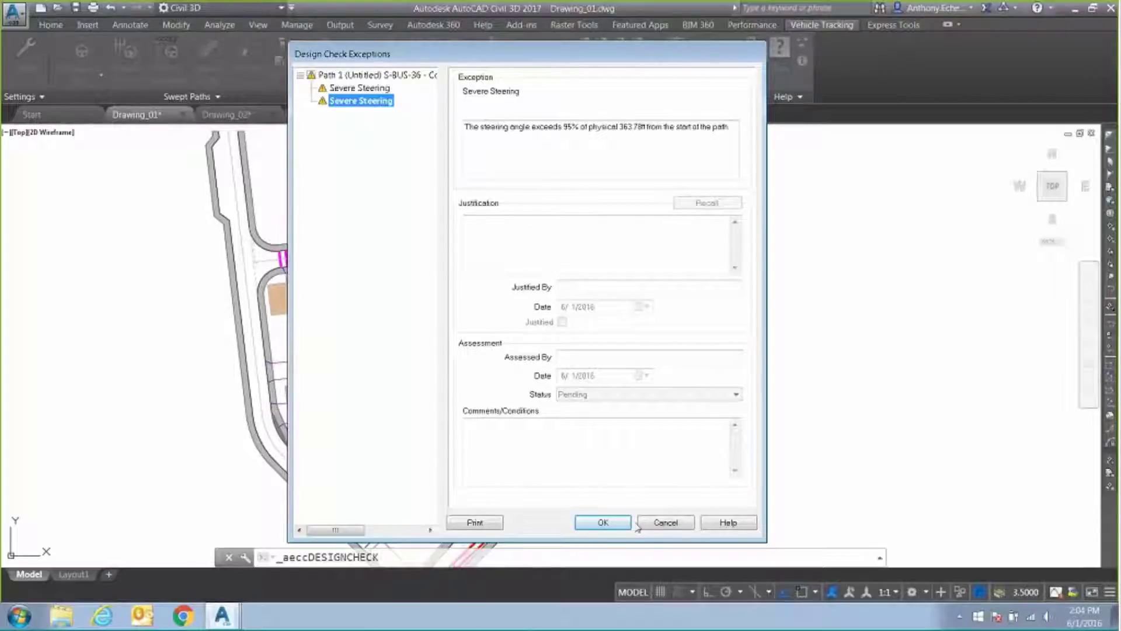
{"action": "left_click", "coordinate": [657, 525]}
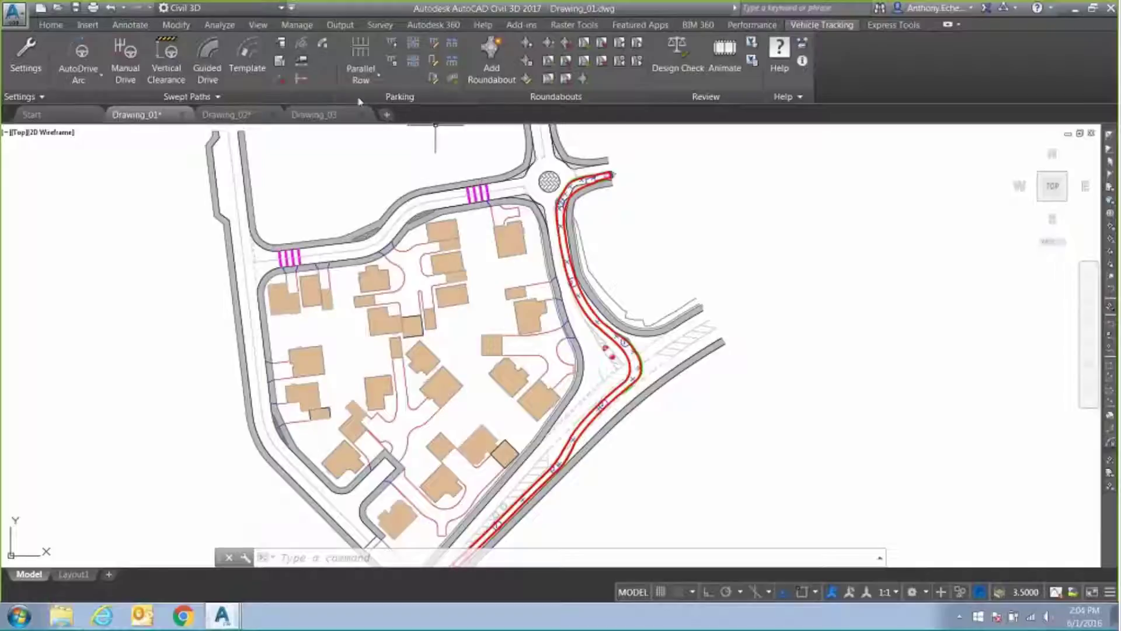
Step: Insert a steering angle graph for the bus path in the empty area northeast of the roundabout
{"action": "left_click", "coordinate": [304, 86]}
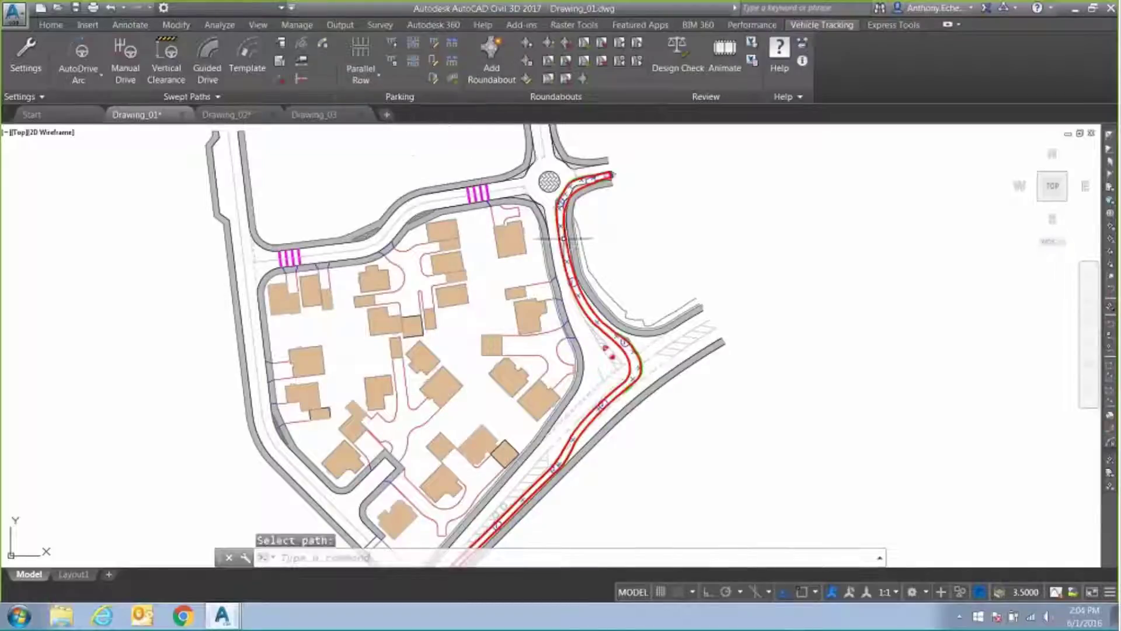
{"action": "left_click", "coordinate": [300, 83]}
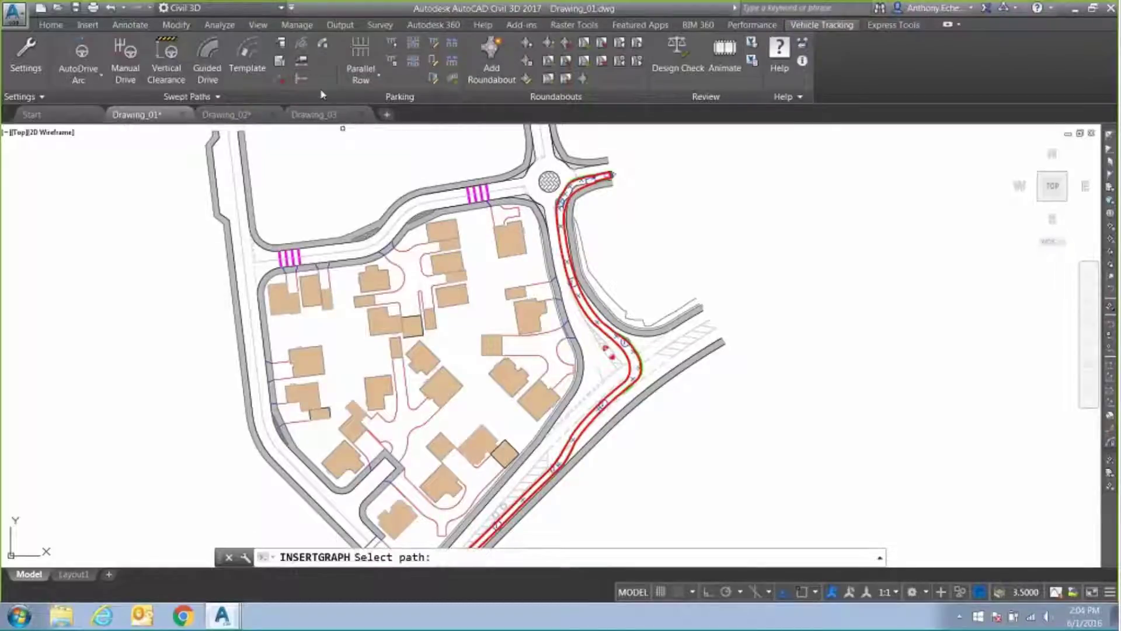
{"action": "left_click", "coordinate": [563, 229]}
{"action": "mouse_move", "coordinate": [541, 340]}
{"action": "middle_mouse_down"}
{"action": "mouse_move", "coordinate": [313, 515]}
{"action": "mouse_move", "coordinate": [253, 533]}
{"action": "middle_mouse_up"}
{"action": "left_click", "coordinate": [352, 359]}
{"action": "key", "text": "Escape"}
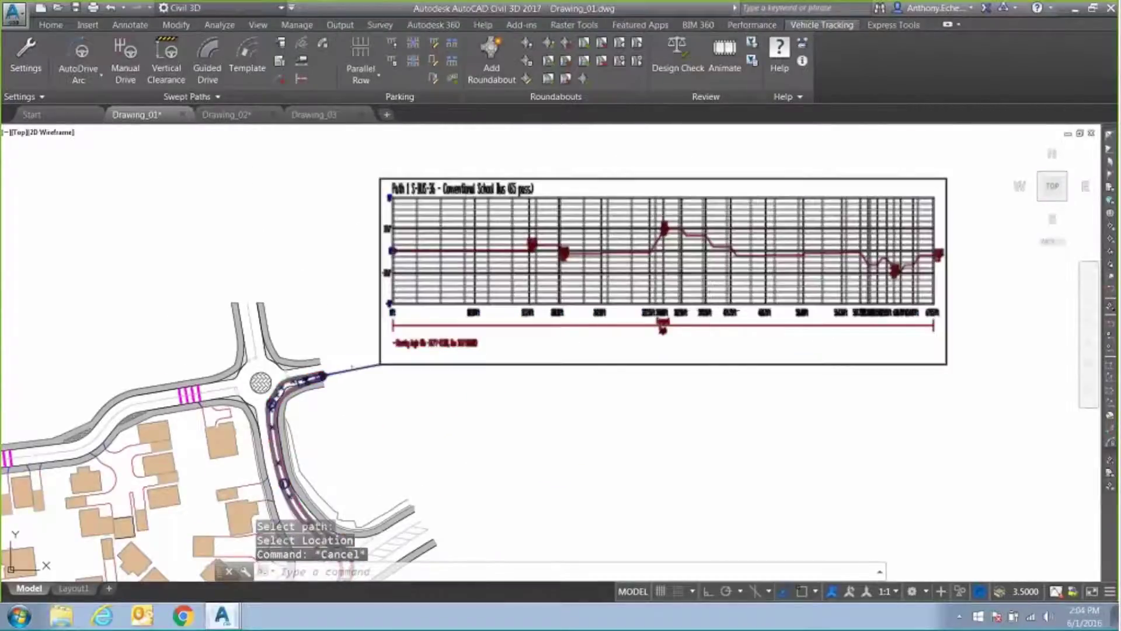
Step: Examine the steering angles near the end of the path on the graph, and switch to Drawing_02
{"action": "scroll", "coordinate": [700, 316], "scroll_direction": "up", "scroll_amount": 2}
{"action": "middle_click_drag", "start_coordinate": [700, 315], "coordinate": [584, 386]}
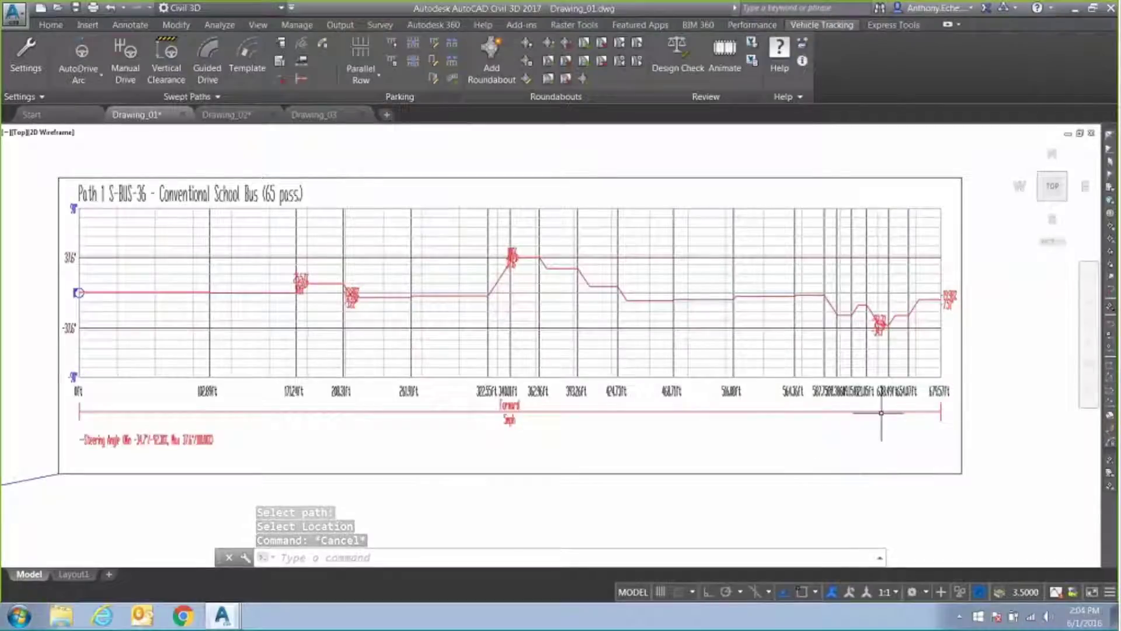
{"action": "scroll", "coordinate": [885, 397], "scroll_direction": "up", "scroll_amount": 4}
{"action": "middle_click_drag", "start_coordinate": [901, 298], "coordinate": [781, 288]}
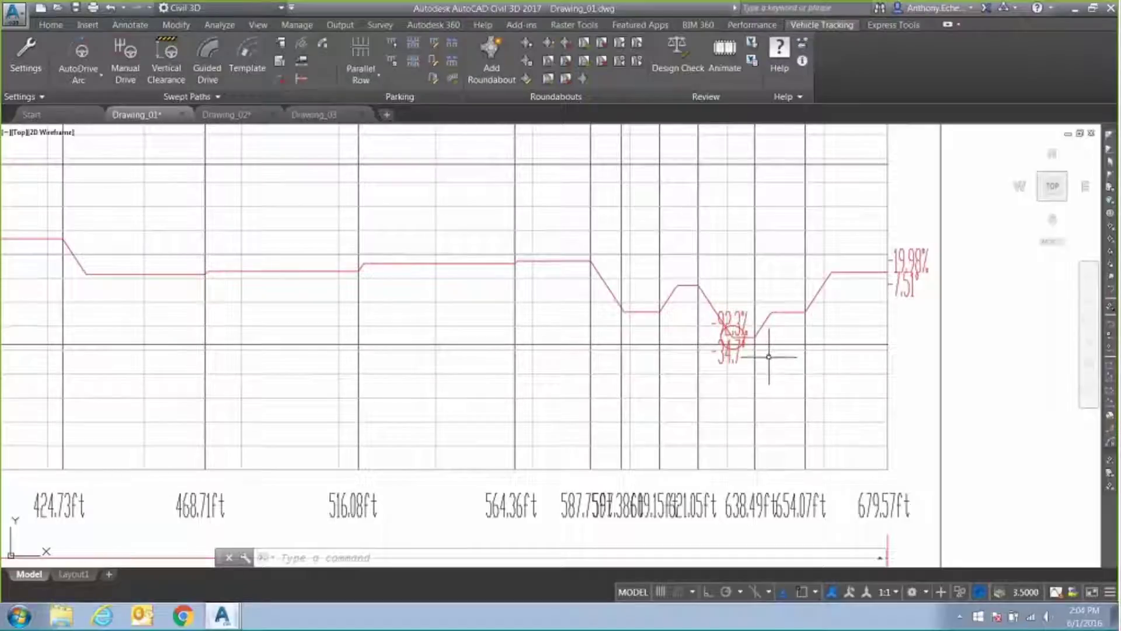
{"action": "scroll", "coordinate": [769, 356], "scroll_direction": "down", "scroll_amount": 2}
{"action": "scroll", "coordinate": [712, 356], "scroll_direction": "down", "scroll_amount": 3}
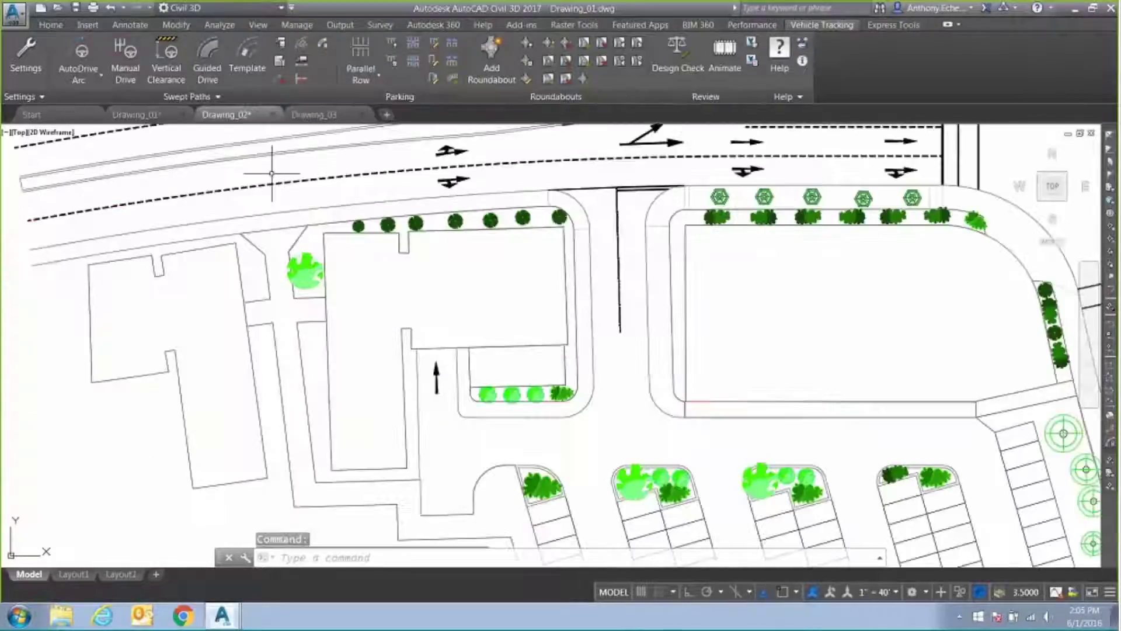
{"action": "left_click", "coordinate": [227, 114]}
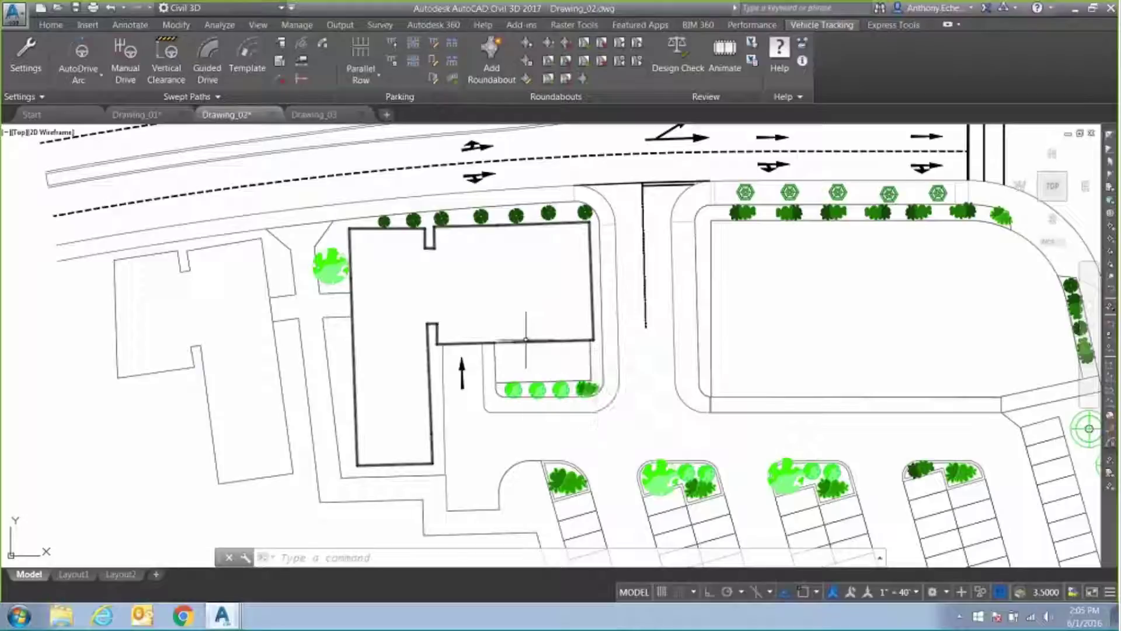
Step: Start an AutoDrive path with the SU-30 Single Unit Truck, answering Yes to the default vehicle query and accepting the drawing settings
{"action": "left_click", "coordinate": [82, 54]}
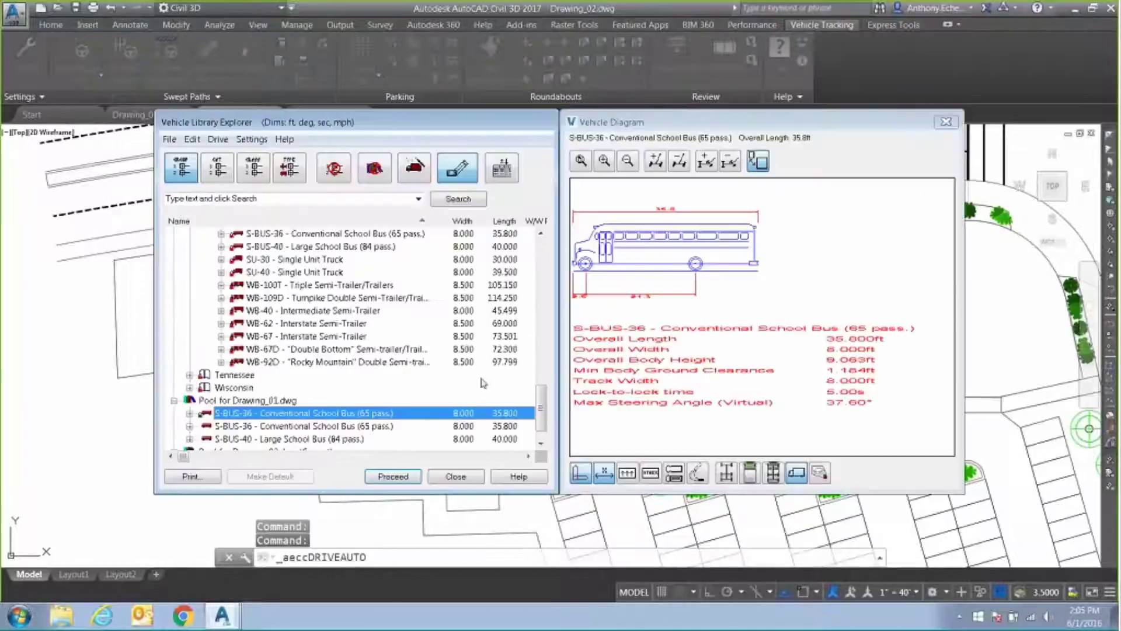
{"action": "scroll", "coordinate": [483, 382], "scroll_direction": "up", "scroll_amount": 2}
{"action": "left_click", "coordinate": [336, 337]}
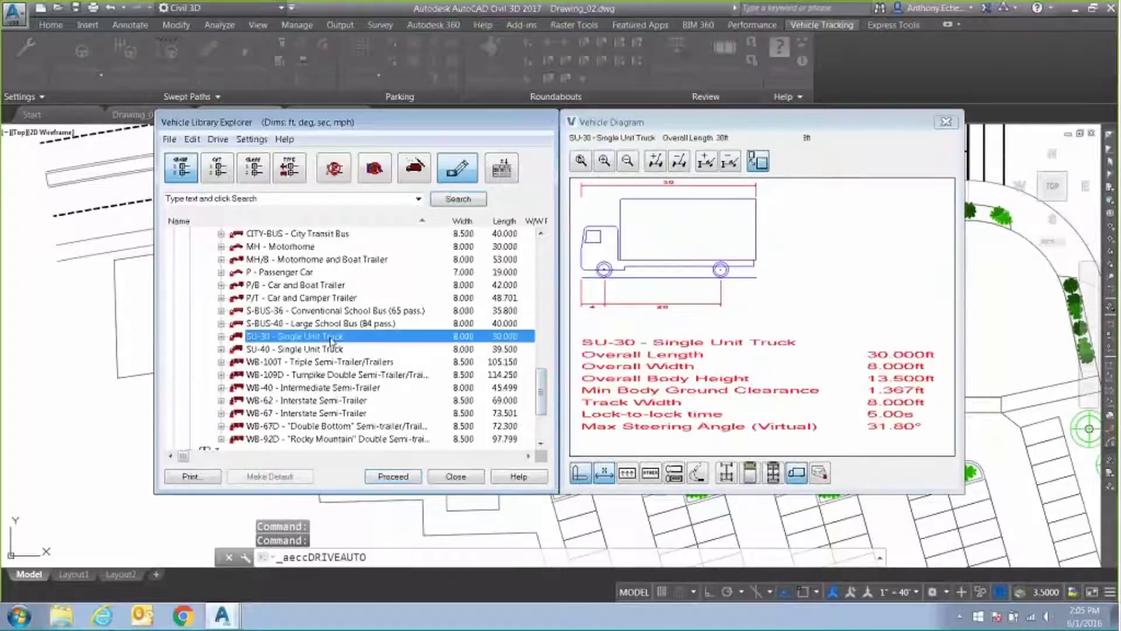
{"action": "left_click", "coordinate": [403, 479]}
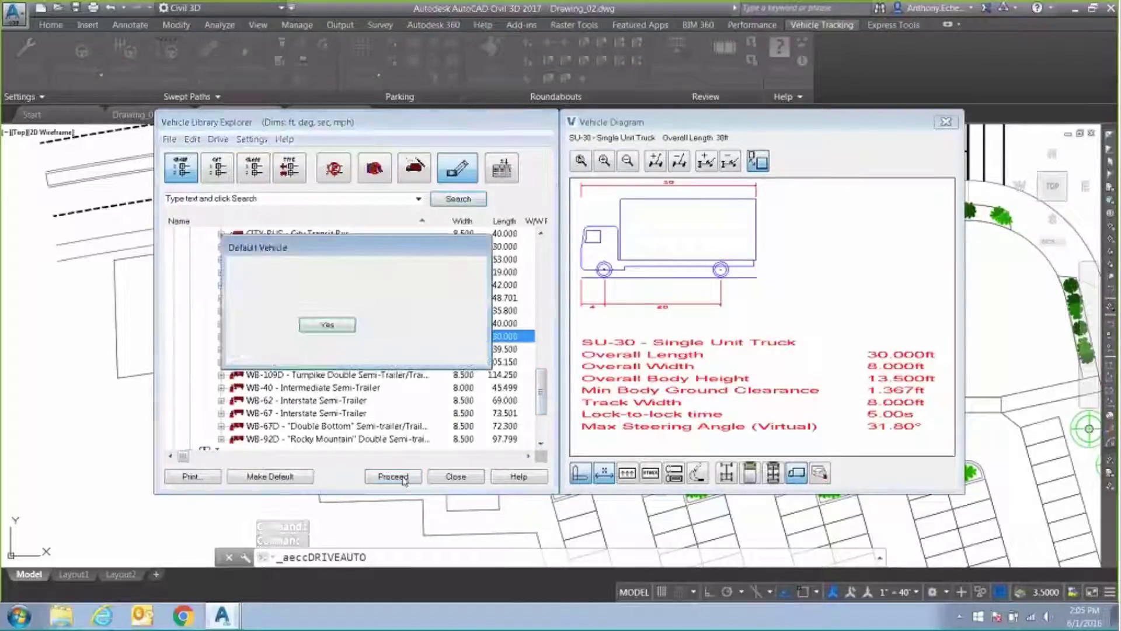
{"action": "left_click", "coordinate": [328, 325]}
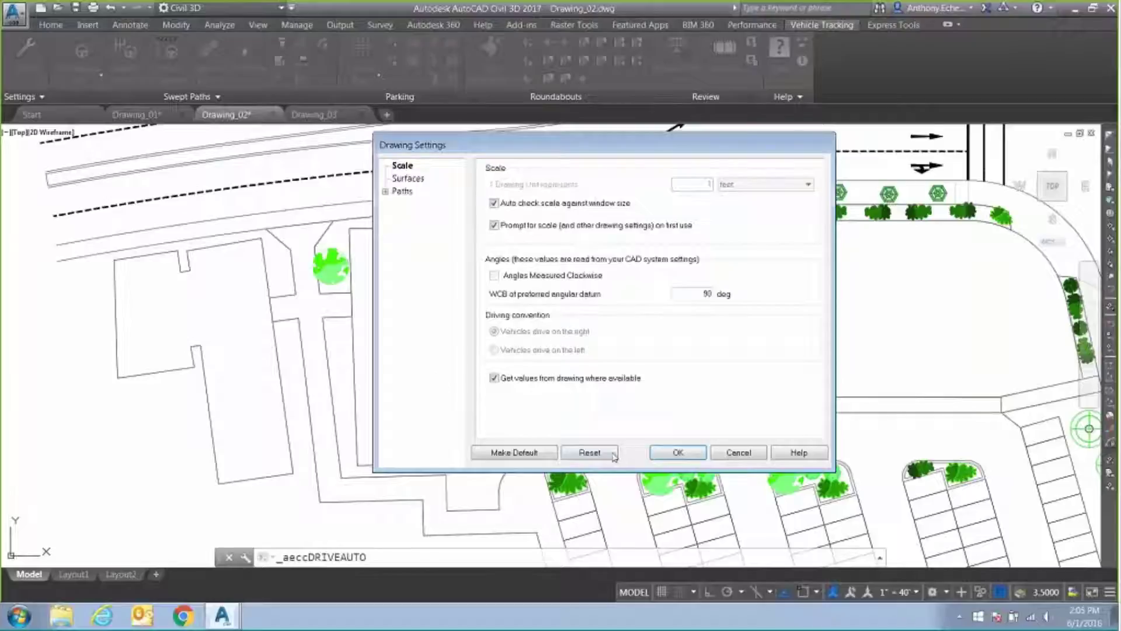
{"action": "left_click", "coordinate": [678, 452]}
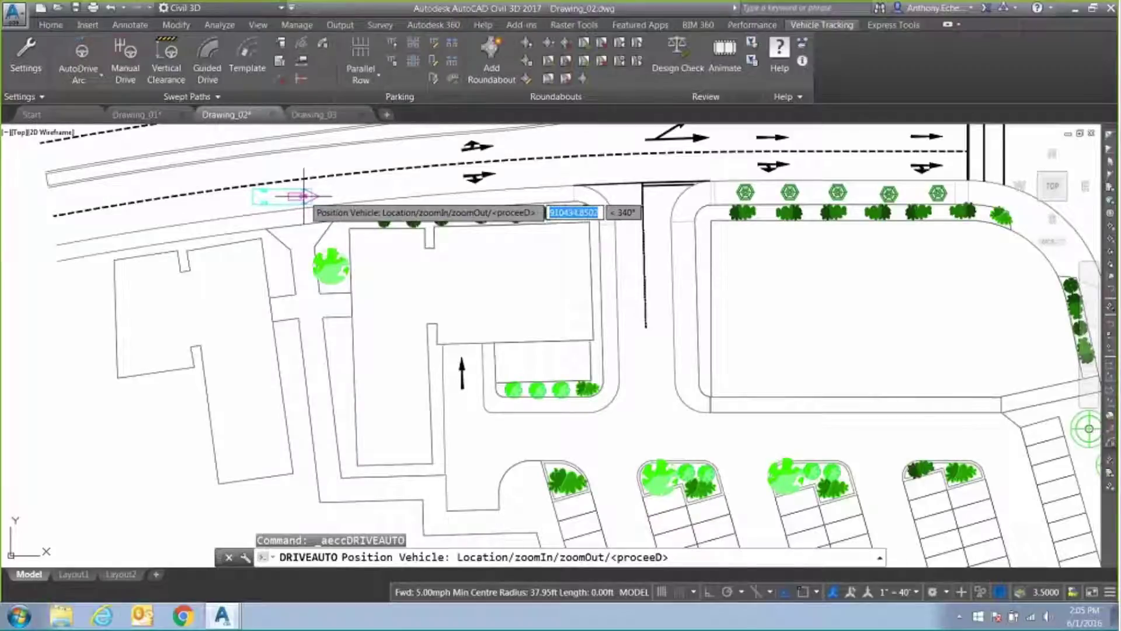
Step: Place the truck in the eastbound kerb lane west of the site entrance, aligned with the road, and drive it forward along the lane
{"action": "left_click", "coordinate": [308, 195]}
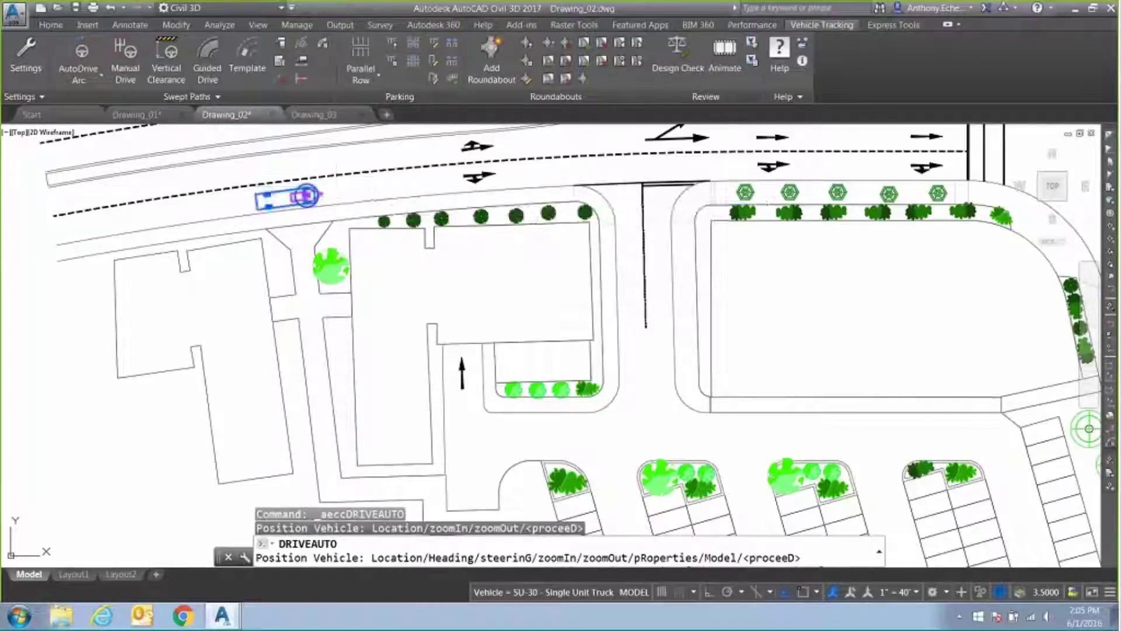
{"action": "left_click", "coordinate": [530, 370]}
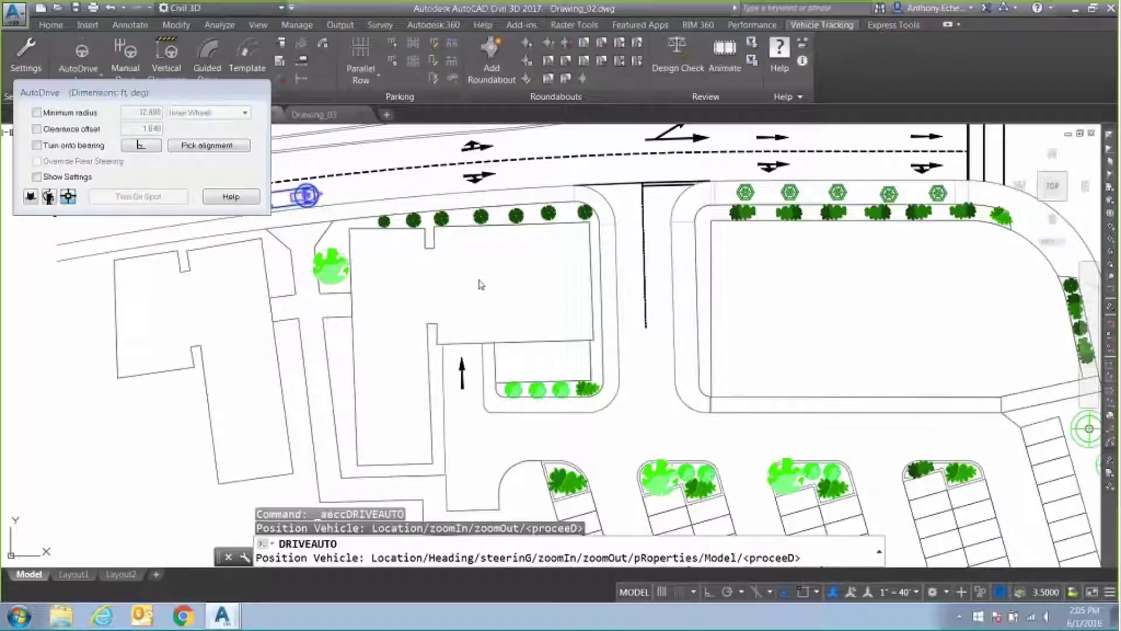
{"action": "left_click", "coordinate": [501, 172]}
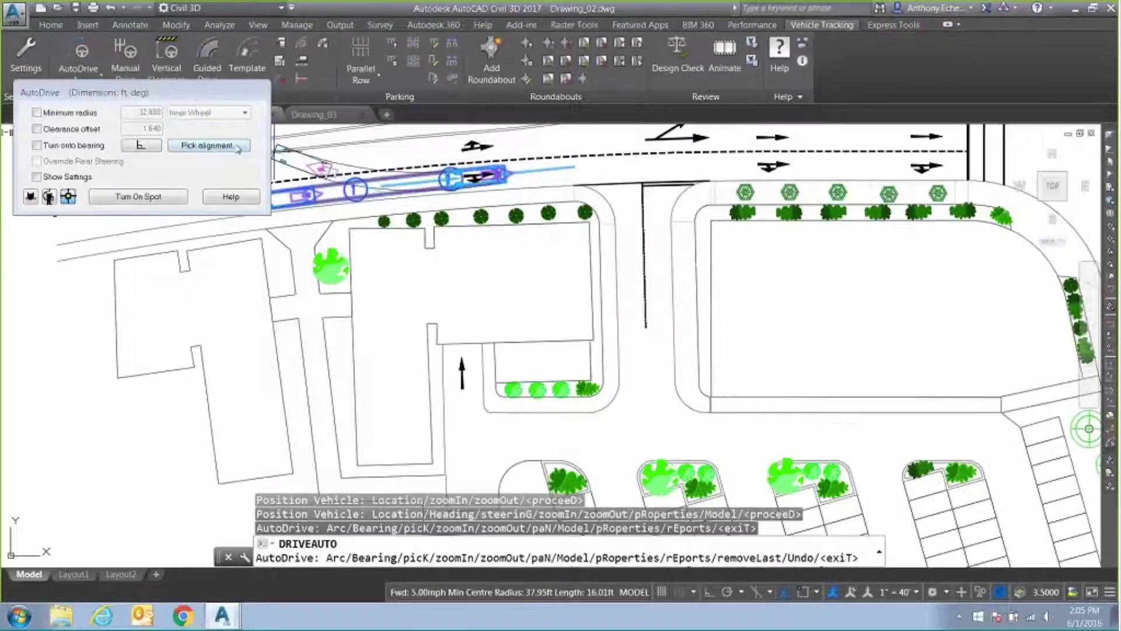
Step: Turn the truck right into the site entrance, using the thick entrance centreline as the picked alignment
{"action": "type", "text": "k"}
{"action": "key", "text": "Return"}
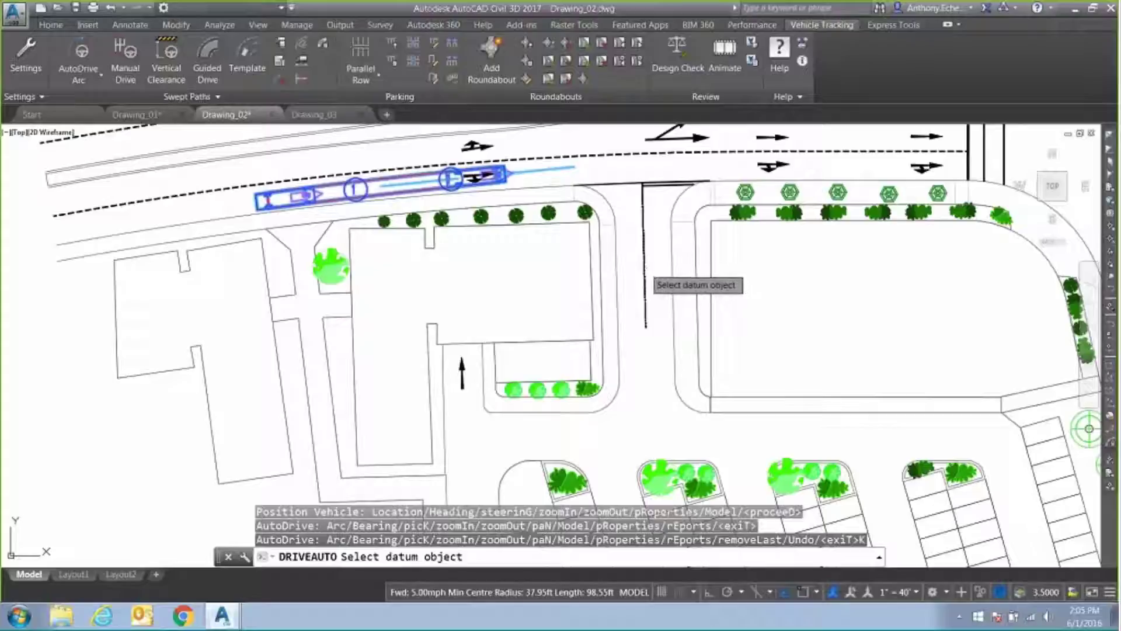
{"action": "left_click", "coordinate": [645, 269]}
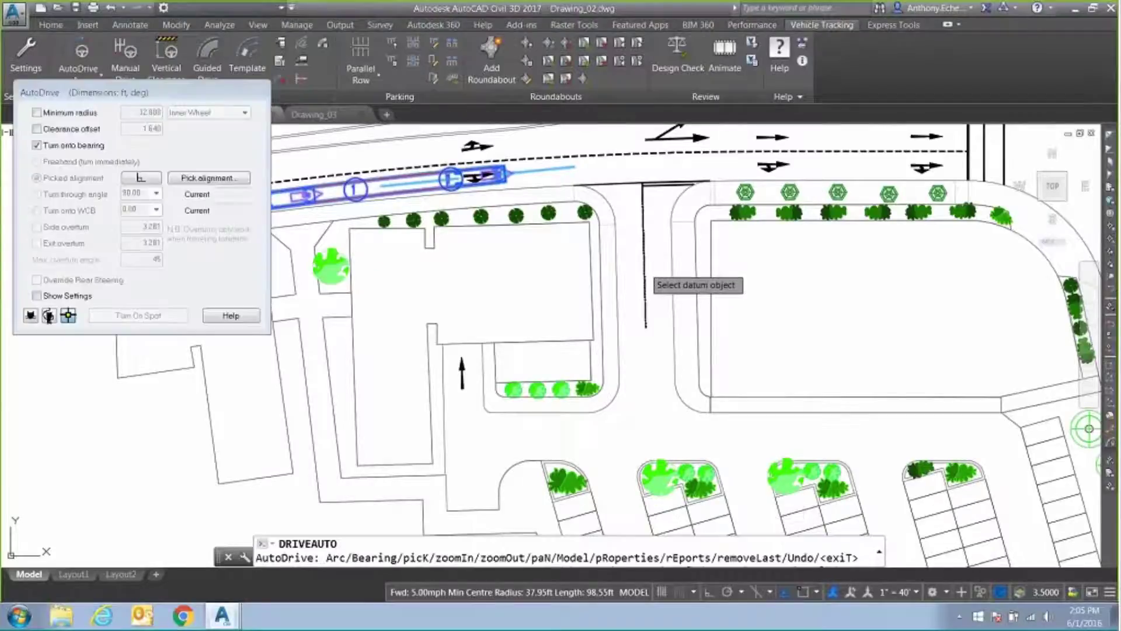
{"action": "left_click", "coordinate": [633, 320]}
Step: Turn the truck east into the parking aisle, using the kerb line south of the large eastern block as the picked alignment
{"action": "left_click", "coordinate": [242, 183]}
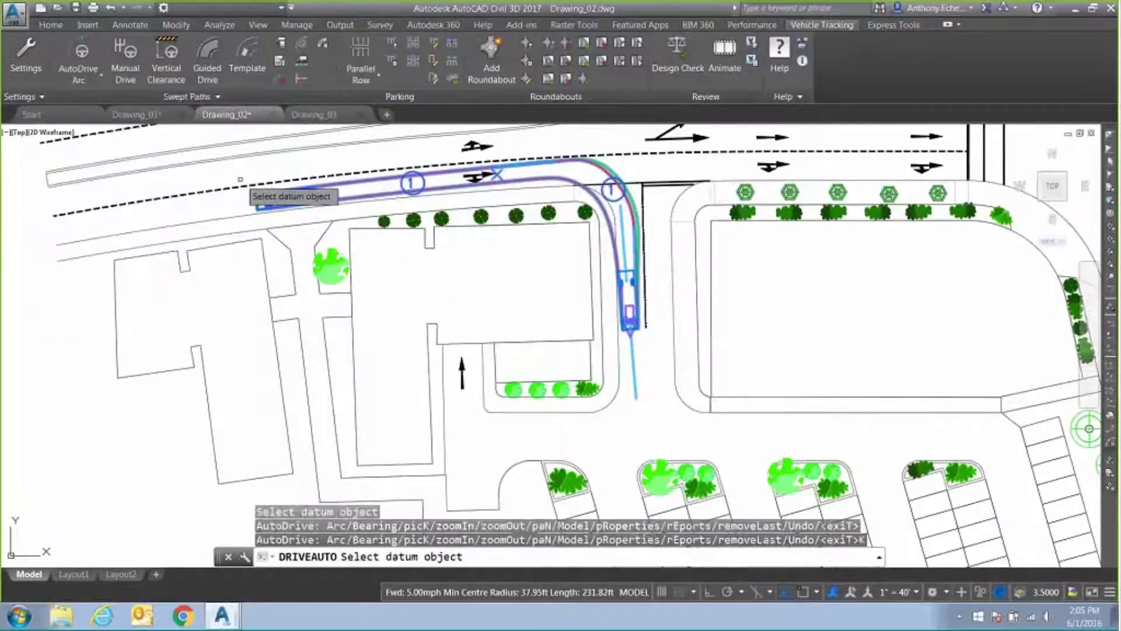
{"action": "scroll", "coordinate": [704, 397], "scroll_direction": "up", "scroll_amount": 3}
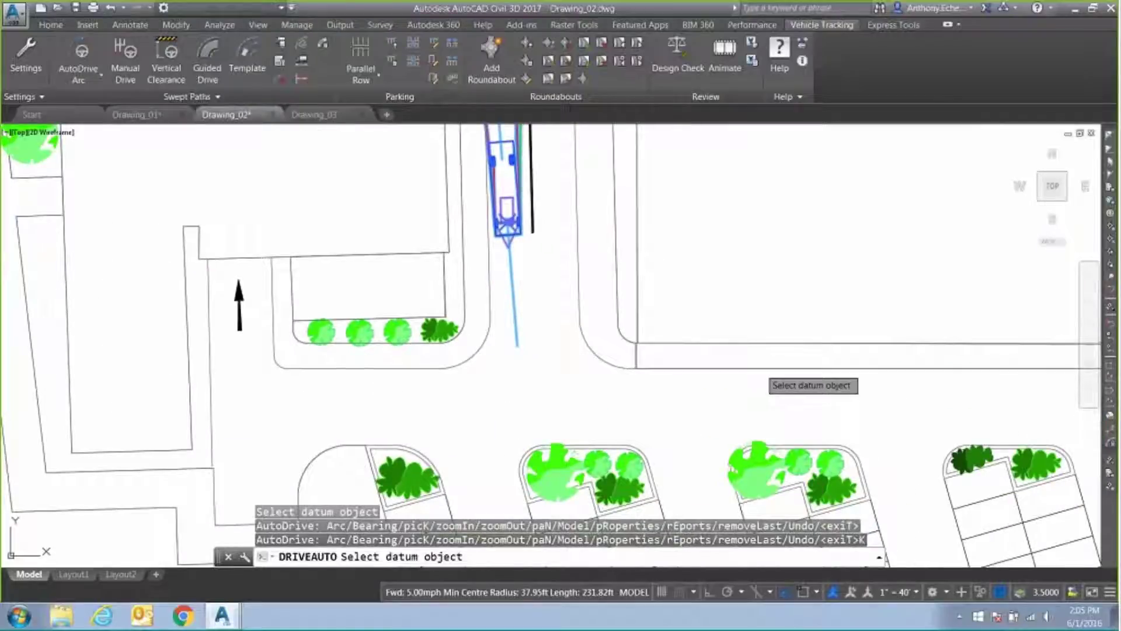
{"action": "left_click", "coordinate": [758, 369]}
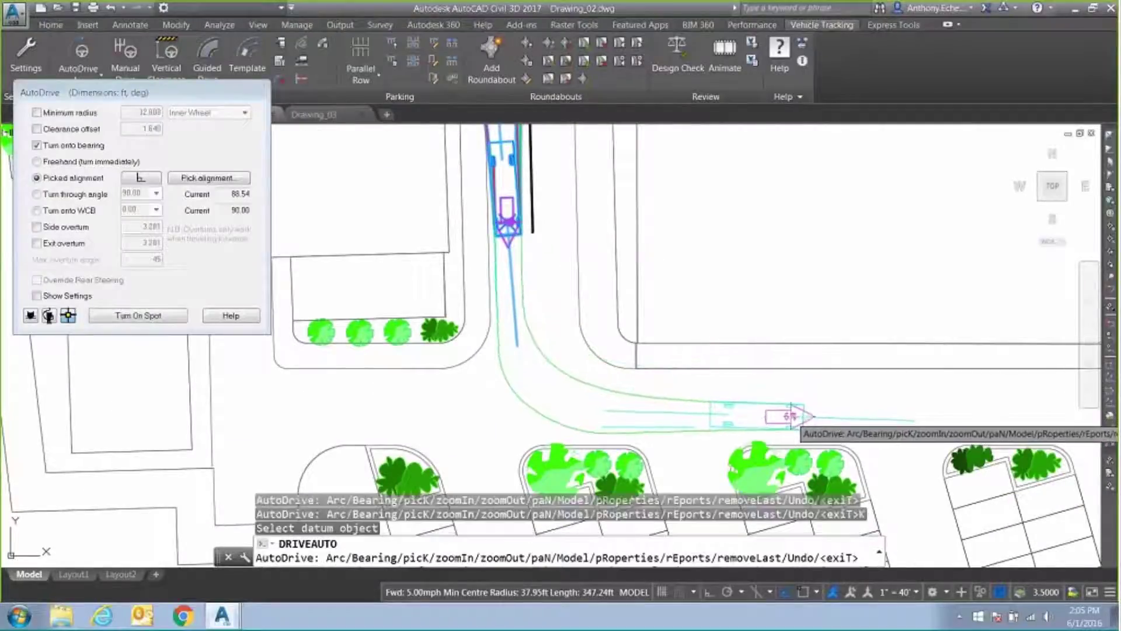
{"action": "left_click", "coordinate": [791, 413]}
Step: Reverse the truck into the loading dock parallel to the dock's west edge, with object snap on, and end the path
{"action": "mouse_move", "coordinate": [792, 413]}
{"action": "middle_mouse_down"}
{"action": "mouse_move", "coordinate": [902, 387]}
{"action": "mouse_move", "coordinate": [949, 359]}
{"action": "middle_mouse_up"}
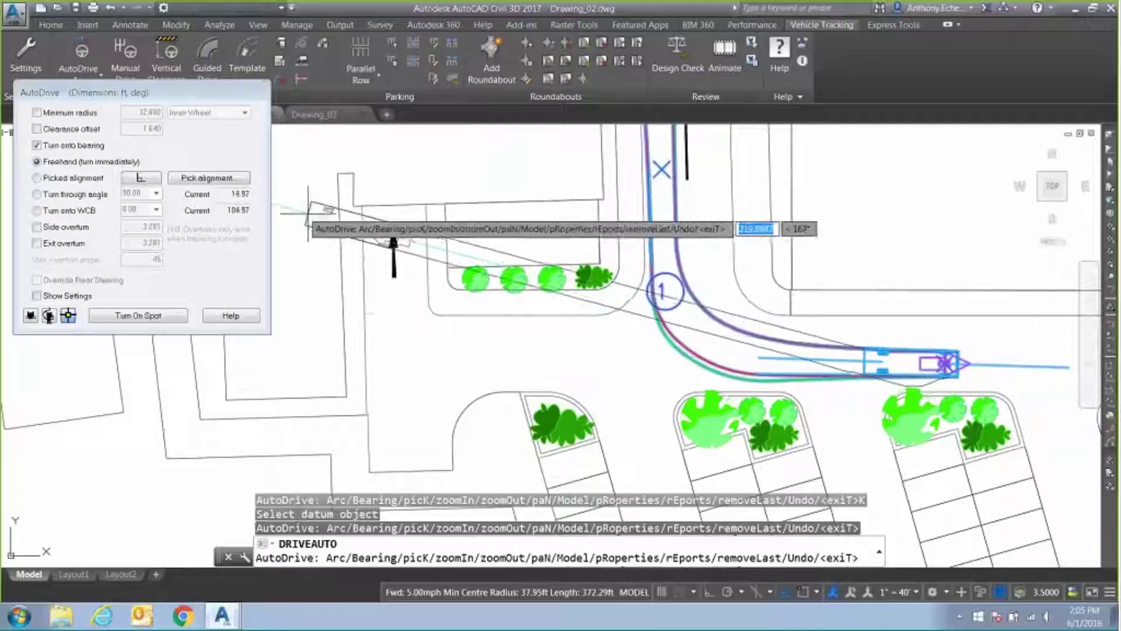
{"action": "left_click", "coordinate": [234, 179]}
{"action": "left_click", "coordinate": [368, 344]}
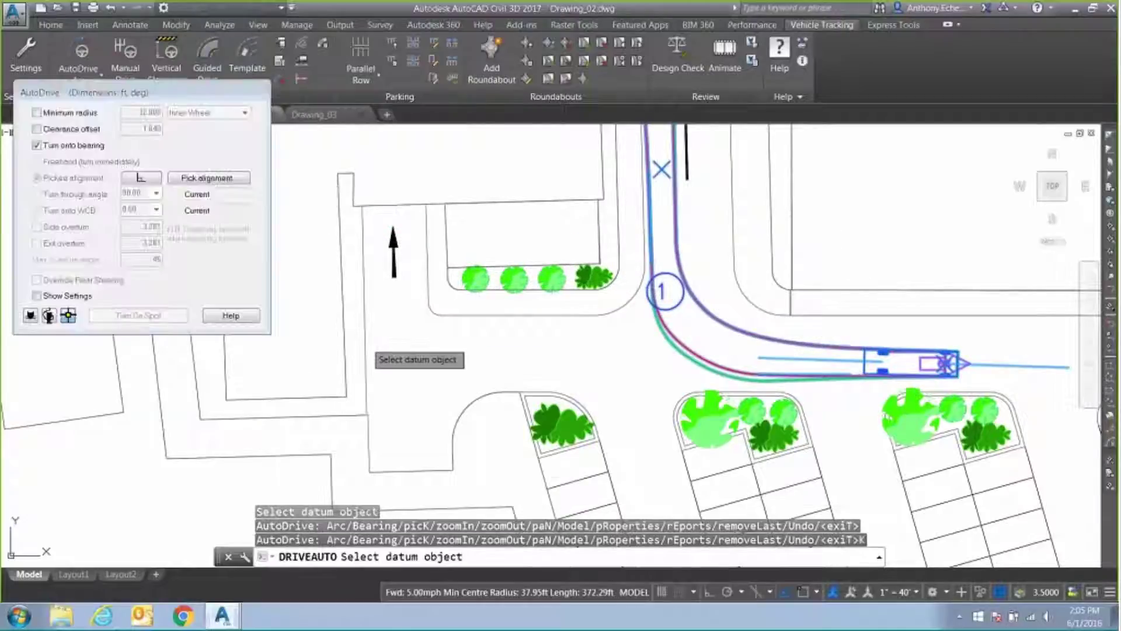
{"action": "left_click", "coordinate": [803, 594]}
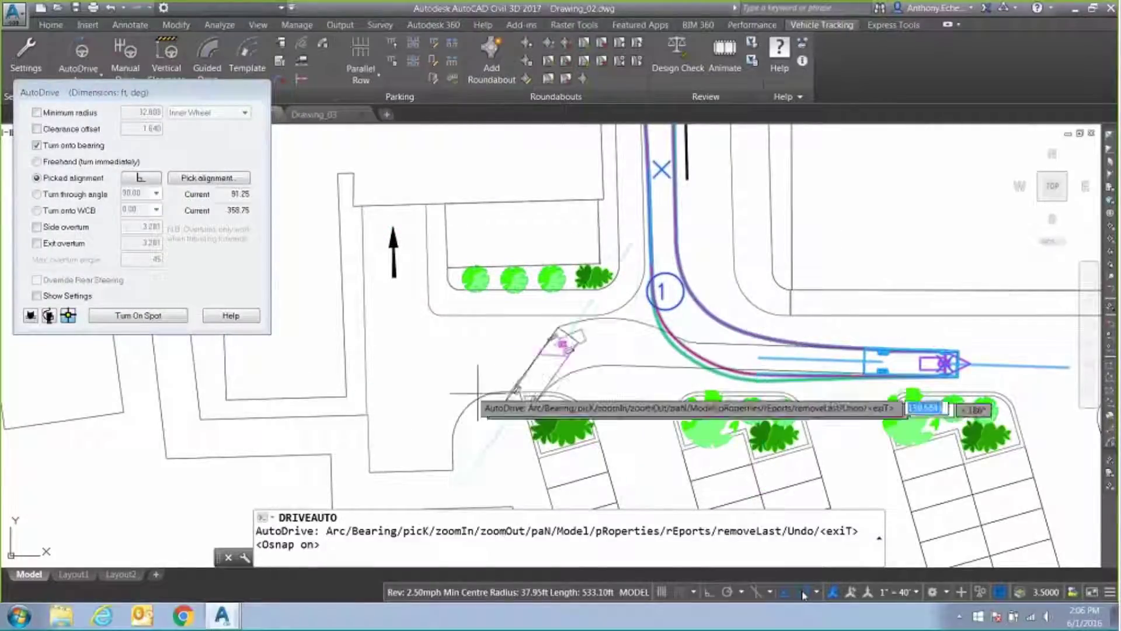
{"action": "left_click", "coordinate": [385, 206]}
{"action": "key", "text": "Escape"}
Step: Examine the truck's swept path from the road through the entrance turn and parking aisle to the loading dock
{"action": "scroll", "coordinate": [438, 292], "scroll_direction": "down", "scroll_amount": 5}
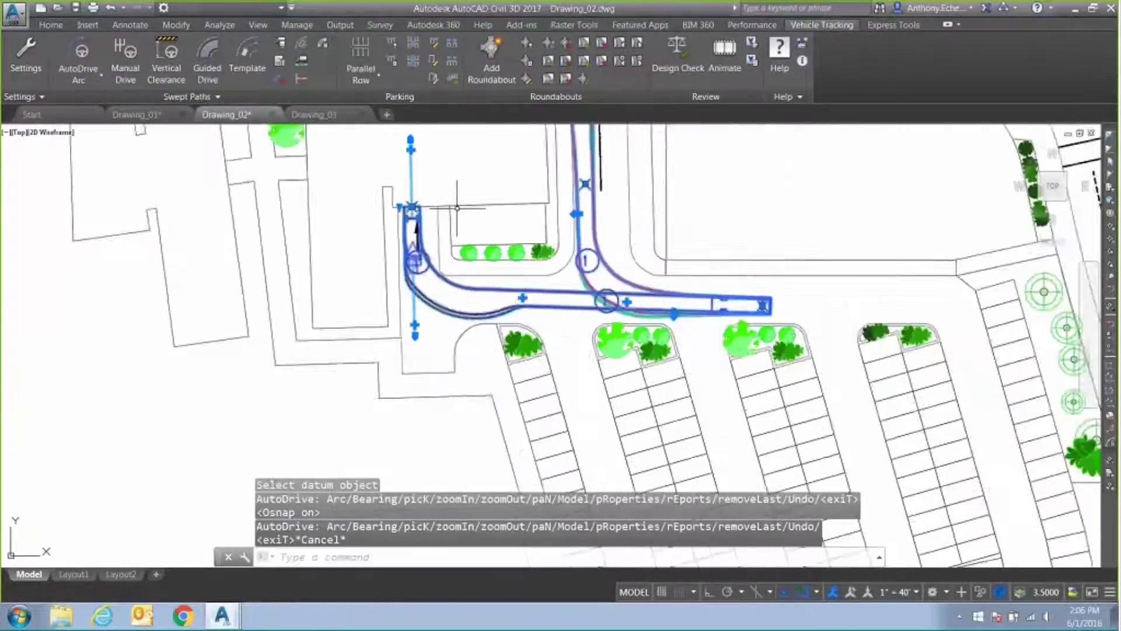
{"action": "scroll", "coordinate": [501, 342], "scroll_direction": "up", "scroll_amount": 3}
{"action": "middle_click_drag", "start_coordinate": [501, 342], "coordinate": [504, 335]}
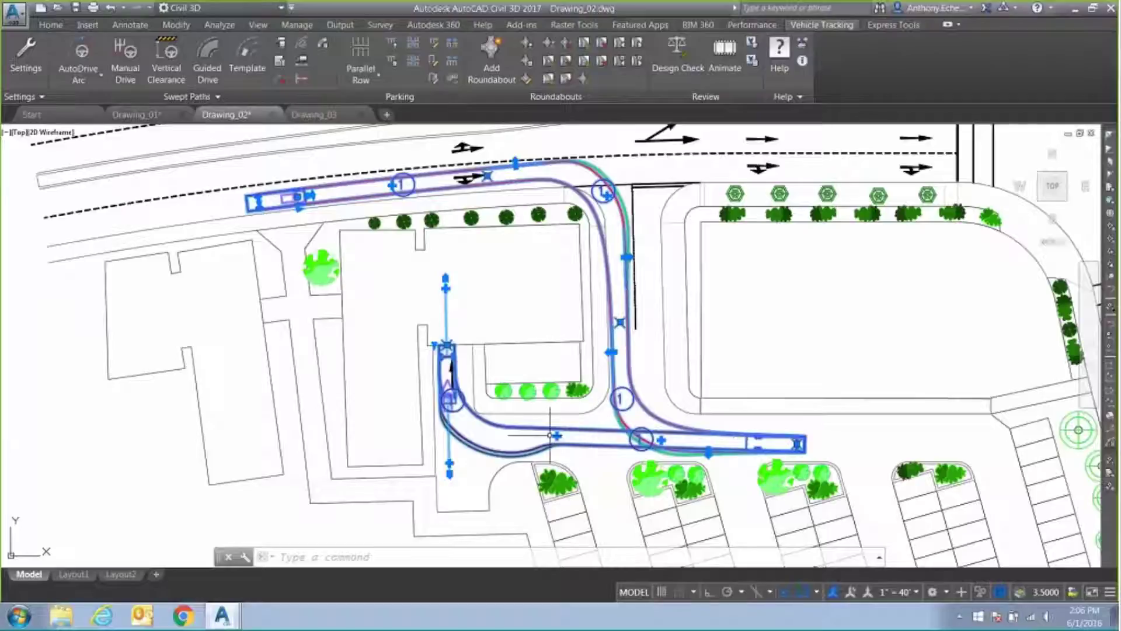
{"action": "scroll", "coordinate": [572, 445], "scroll_direction": "up", "scroll_amount": 2}
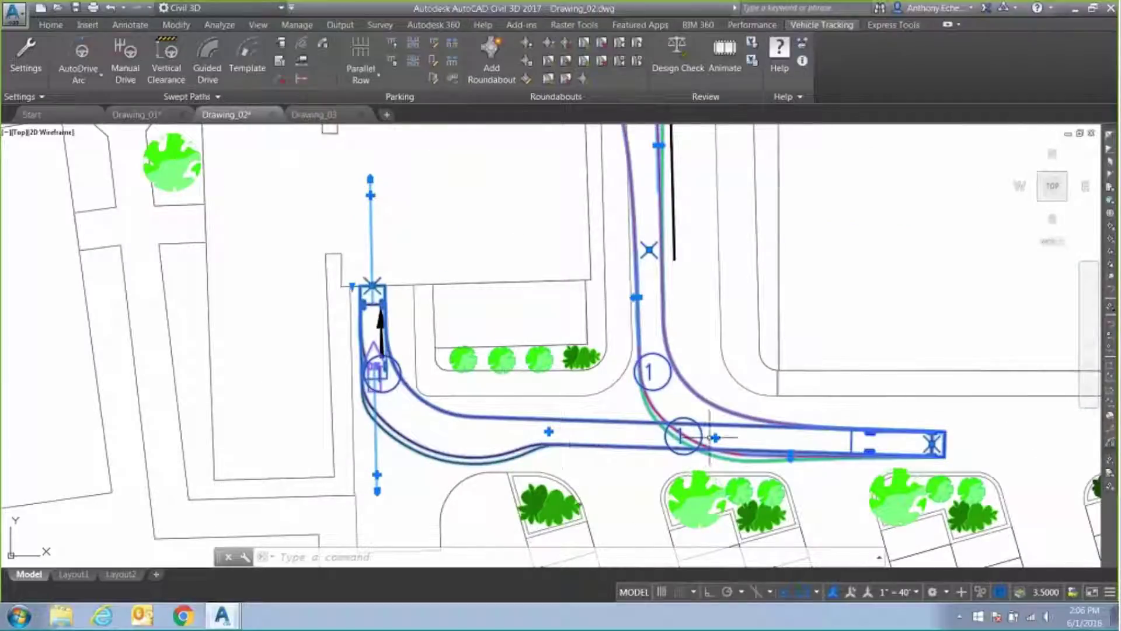
{"action": "scroll", "coordinate": [572, 445], "scroll_direction": "down", "scroll_amount": 3}
{"action": "scroll", "coordinate": [717, 421], "scroll_direction": "up", "scroll_amount": 2}
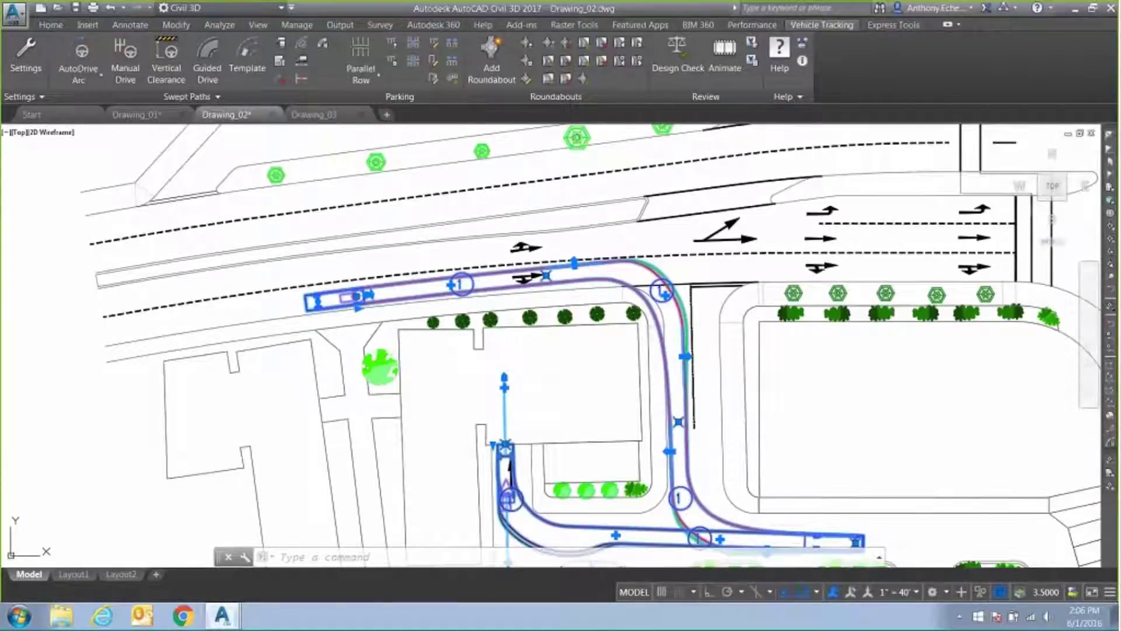
{"action": "scroll", "coordinate": [739, 376], "scroll_direction": "up", "scroll_amount": 1}
{"action": "scroll", "coordinate": [683, 386], "scroll_direction": "up", "scroll_amount": 1}
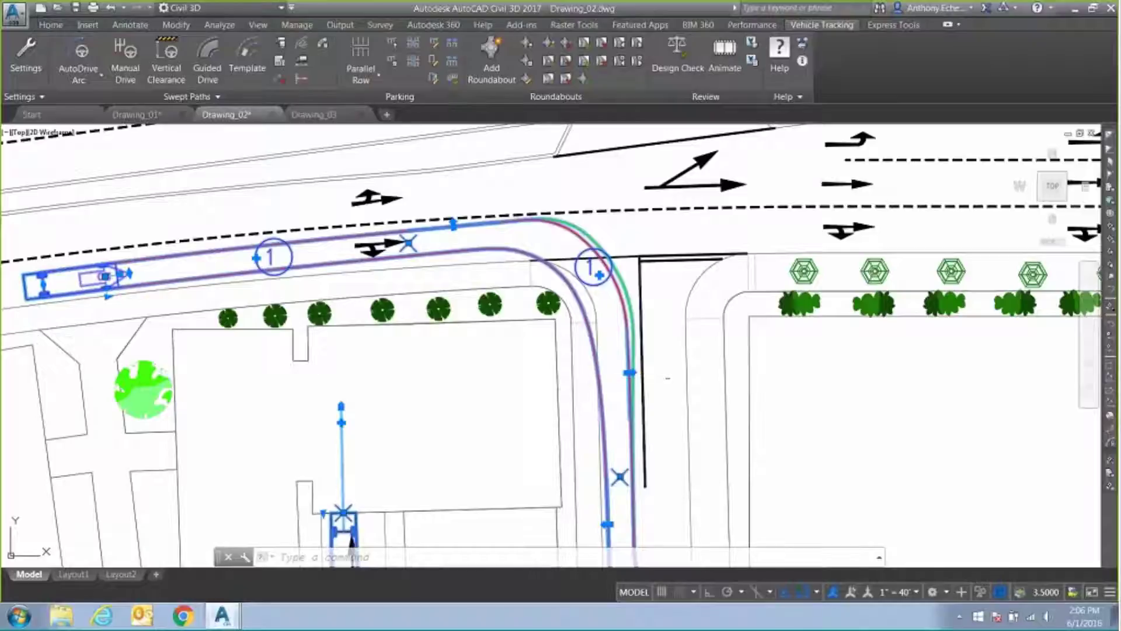
Step: Shift the path point after the entrance turn east onto the entrance centreline so the truck turns wider, and deselect the path
{"action": "scroll", "coordinate": [667, 379], "scroll_direction": "up", "scroll_amount": 2}
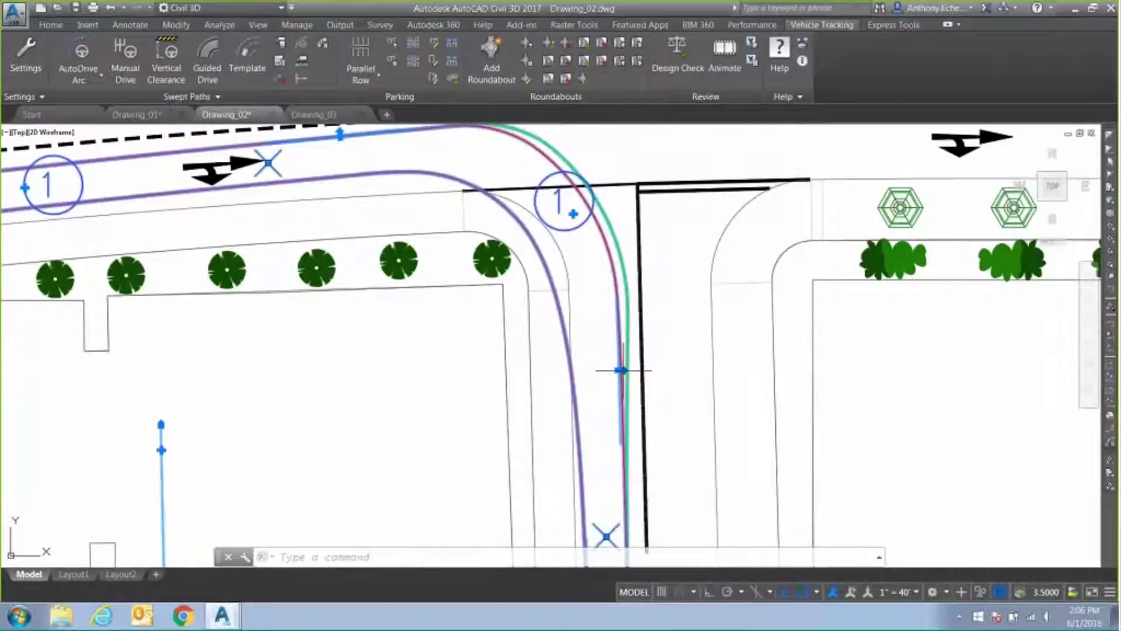
{"action": "left_click", "coordinate": [623, 369]}
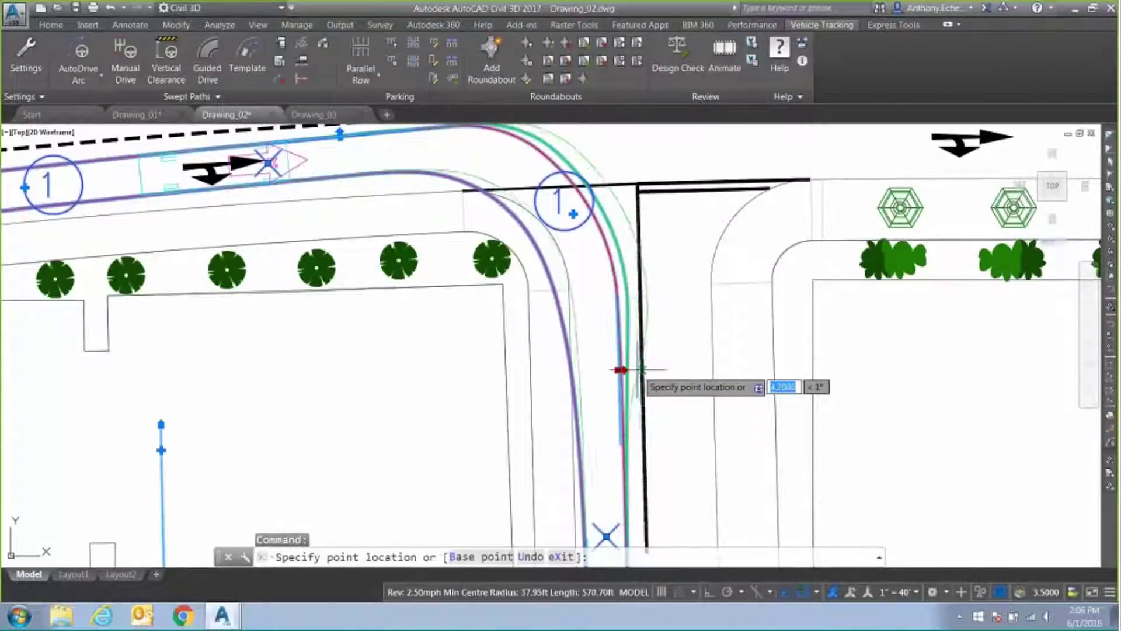
{"action": "left_click", "coordinate": [642, 369]}
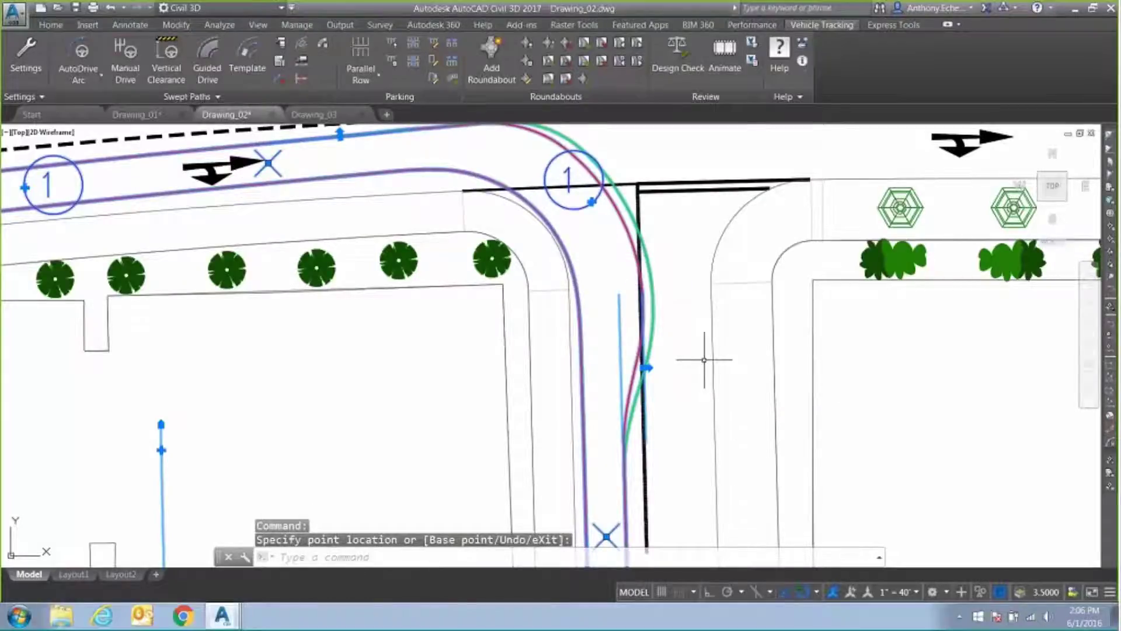
{"action": "scroll", "coordinate": [720, 302], "scroll_direction": "down", "scroll_amount": 5}
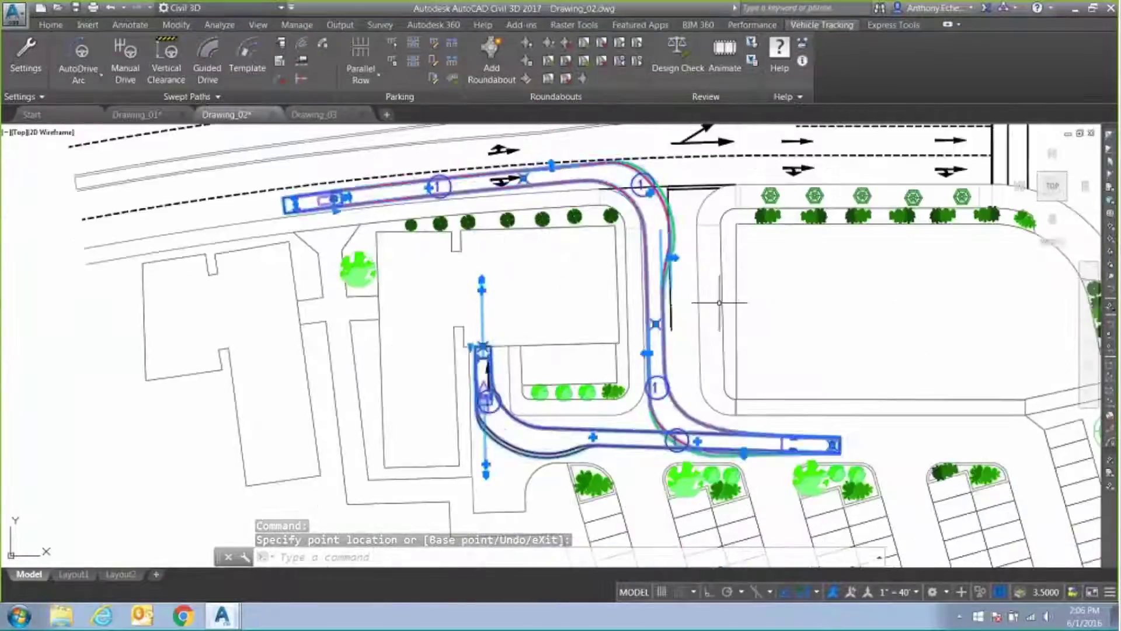
{"action": "key", "text": "Escape"}
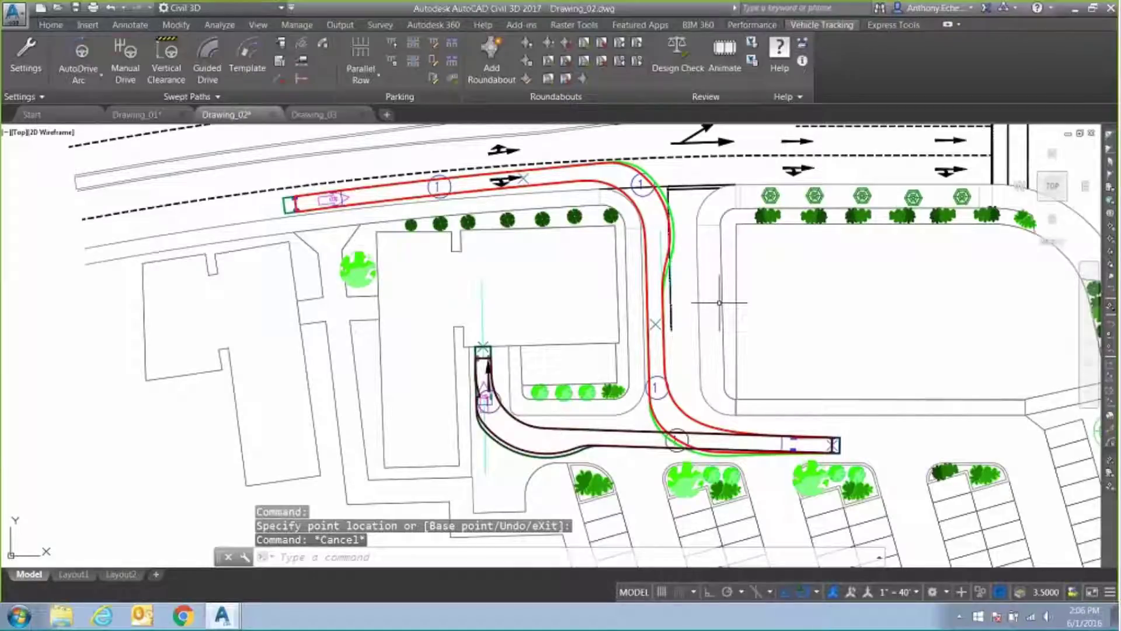
Step: Open the vehicle animation for the truck path in 3D view and display the camera controls
{"action": "middle_click_drag", "start_coordinate": [744, 294], "coordinate": [716, 321]}
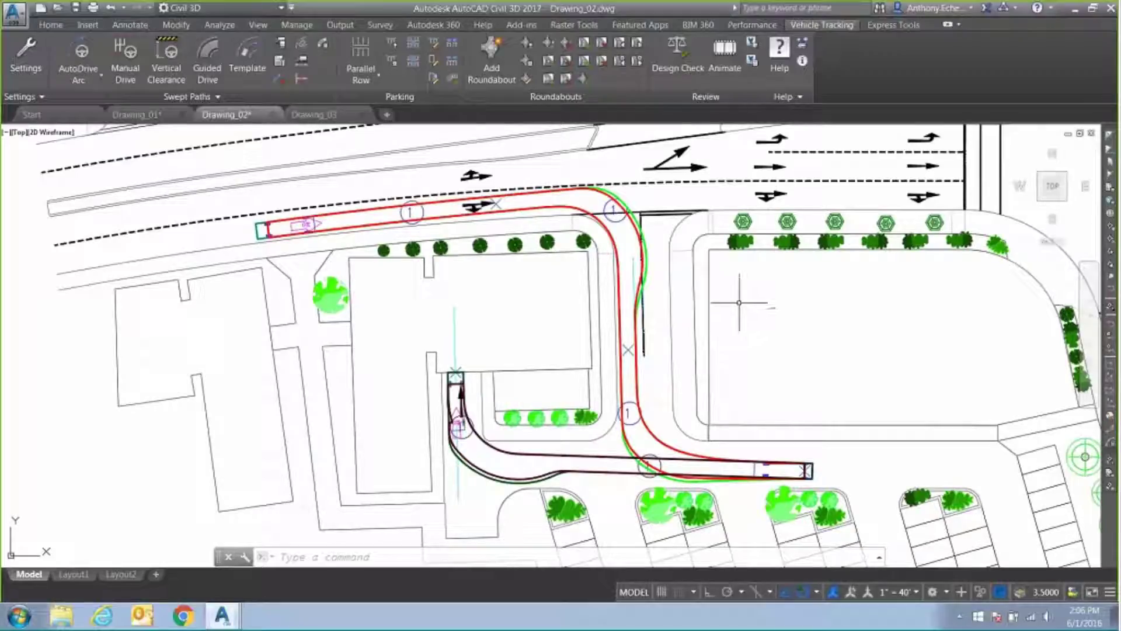
{"action": "left_click", "coordinate": [740, 69]}
{"action": "left_click", "coordinate": [793, 67]}
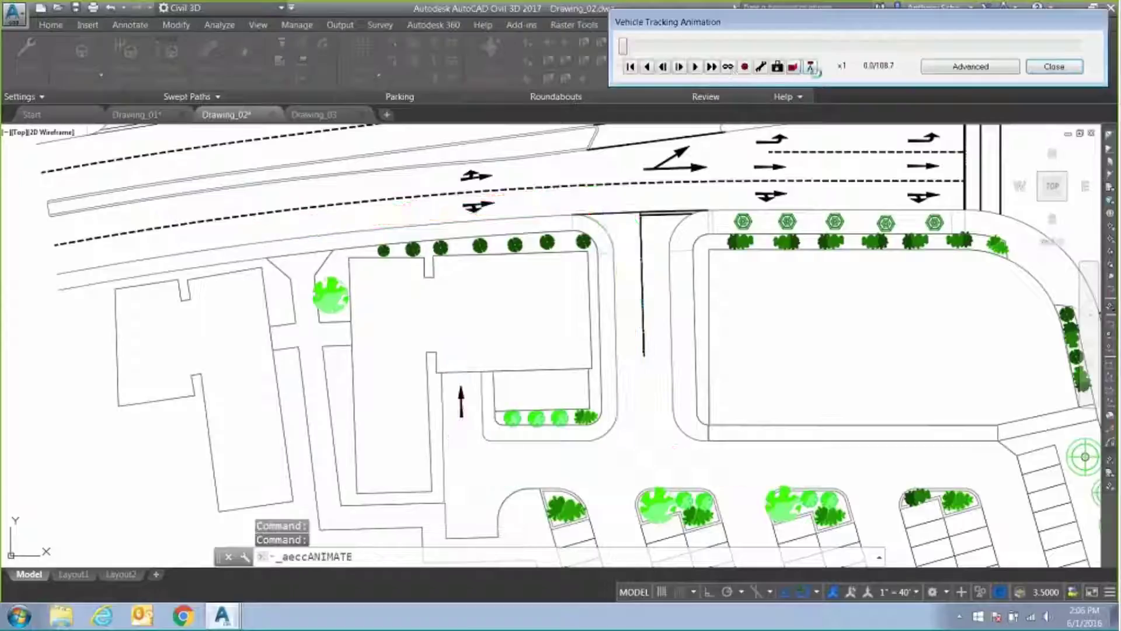
{"action": "left_click", "coordinate": [811, 67]}
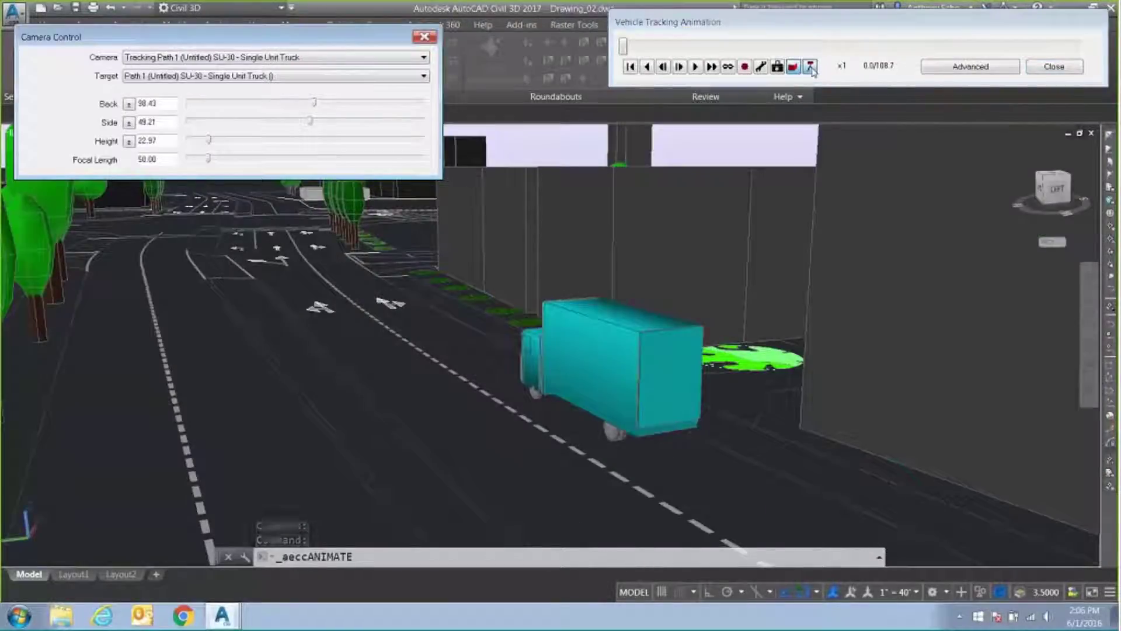
Step: Play the truck animation and set the tracking camera to Back -121.00, Side 108.00 and Height 215.00
{"action": "left_click", "coordinate": [696, 67]}
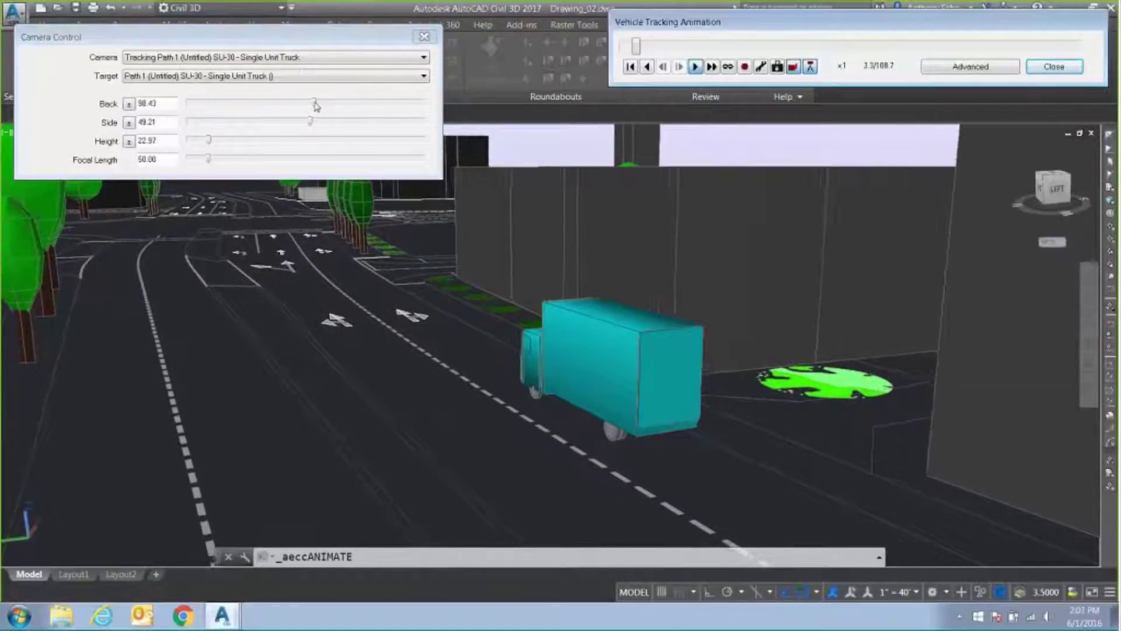
{"action": "mouse_move", "coordinate": [316, 106]}
{"action": "left_mouse_down"}
{"action": "mouse_move", "coordinate": [295, 104]}
{"action": "mouse_move", "coordinate": [316, 121]}
{"action": "left_mouse_up"}
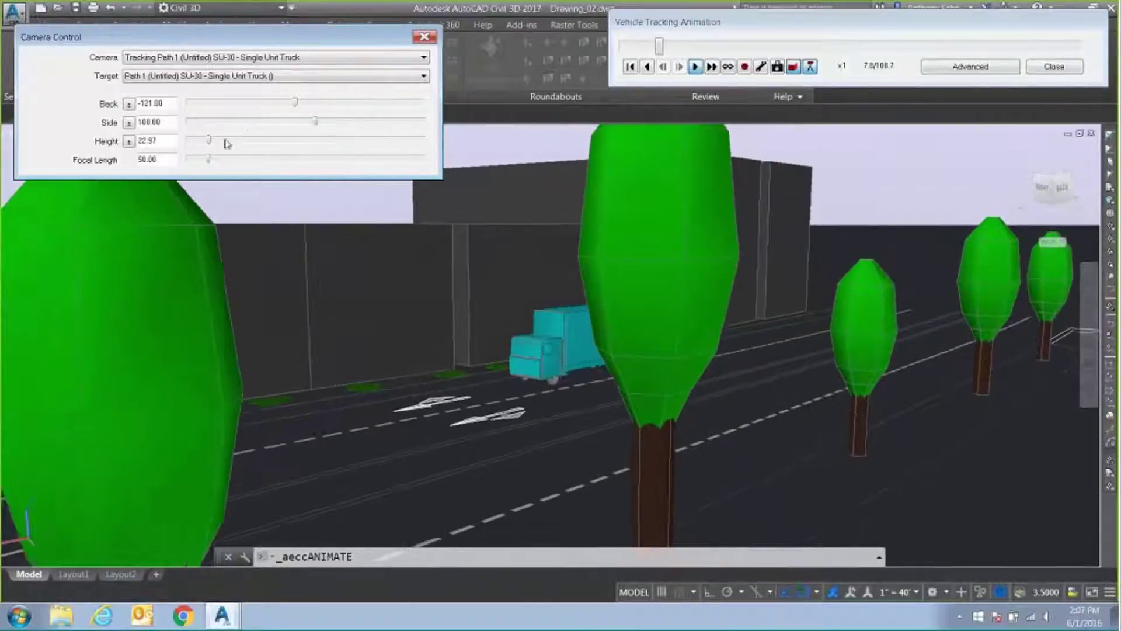
{"action": "left_click_drag", "start_coordinate": [211, 146], "coordinate": [241, 154]}
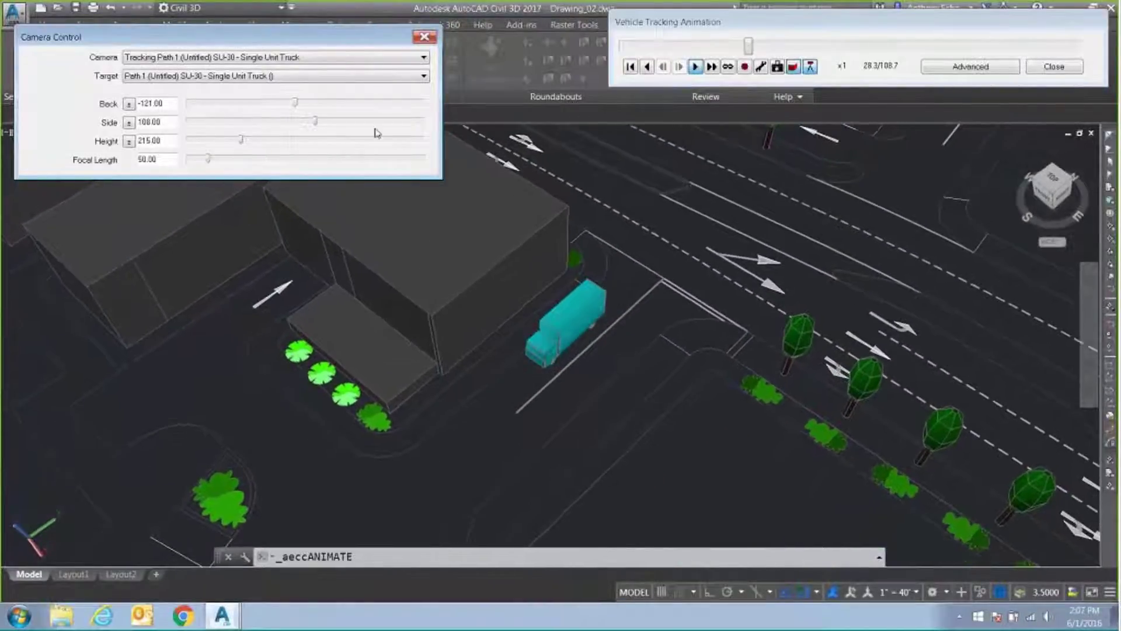
Step: Switch the animation camera to the truck's Driver's eye view and return it to the Tracking view of Path 1
{"action": "left_click", "coordinate": [329, 60]}
{"action": "left_click", "coordinate": [327, 78]}
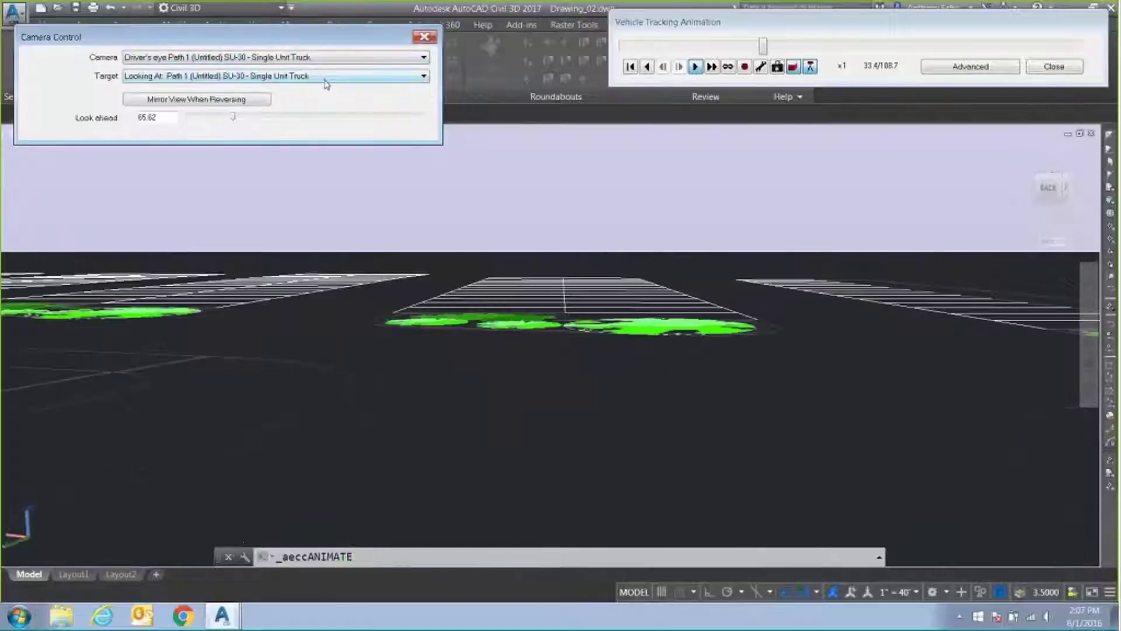
{"action": "left_click", "coordinate": [298, 60]}
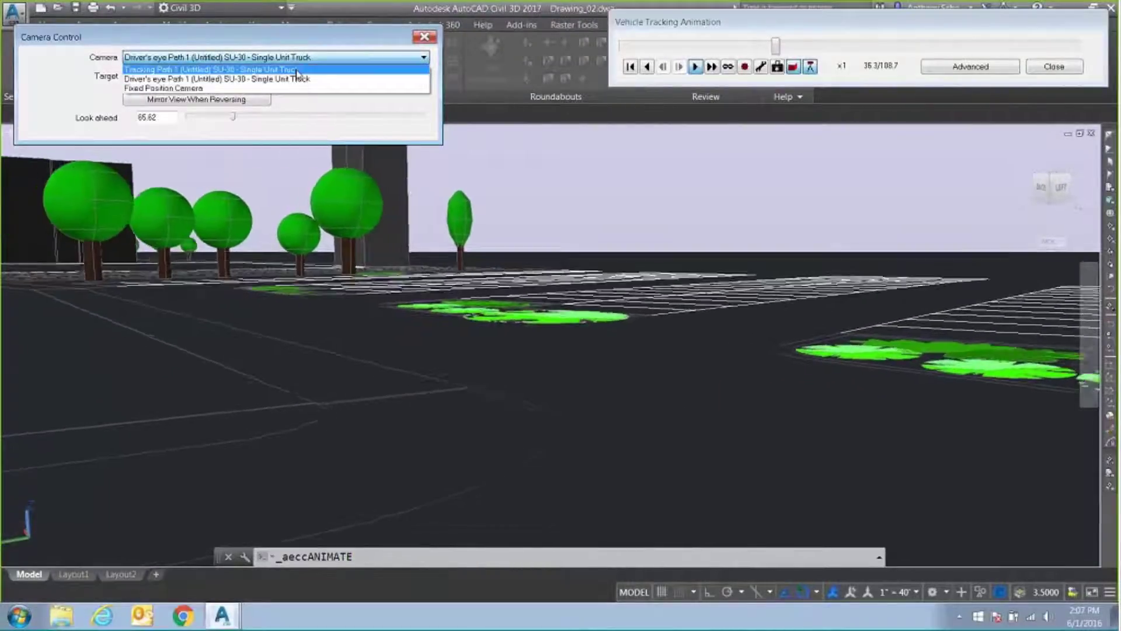
{"action": "left_click", "coordinate": [298, 71]}
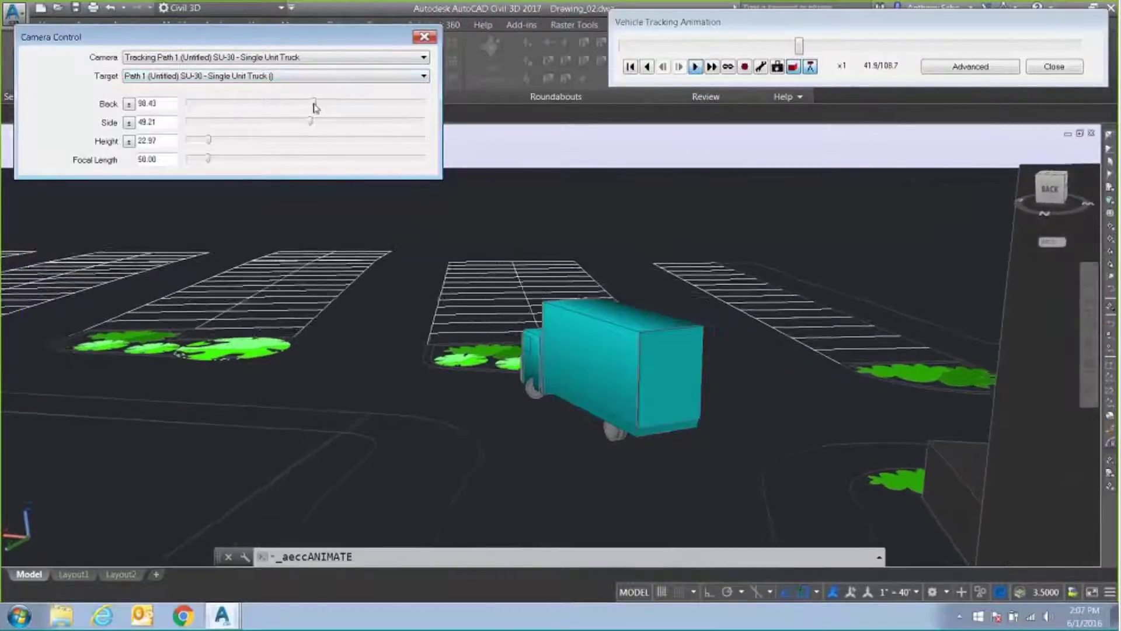
Step: Set the tracking camera to Back 23.00 and Side -88.00, and switch to the Driver's eye camera with mirror view when reversing
{"action": "left_click_drag", "start_coordinate": [314, 107], "coordinate": [300, 125]}
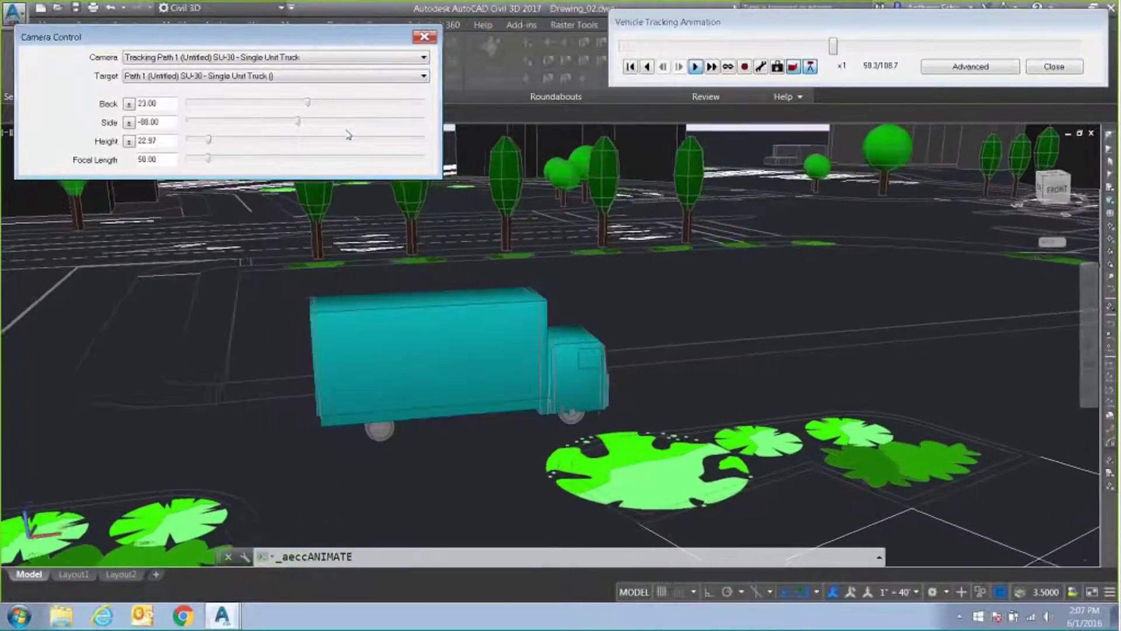
{"action": "left_click", "coordinate": [295, 61]}
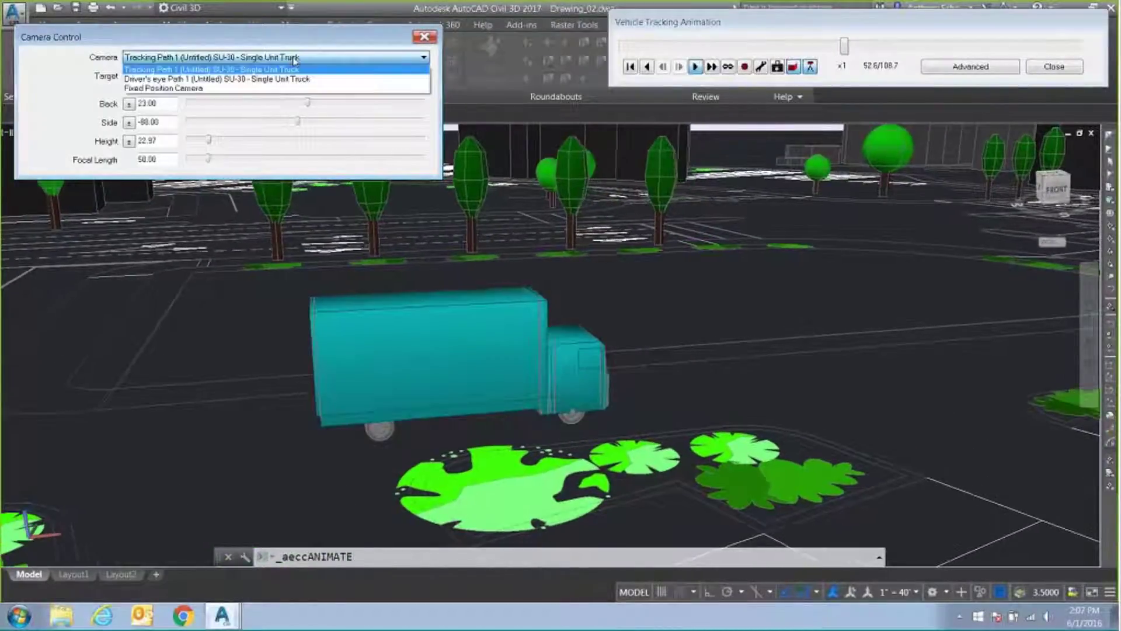
{"action": "left_click", "coordinate": [293, 80]}
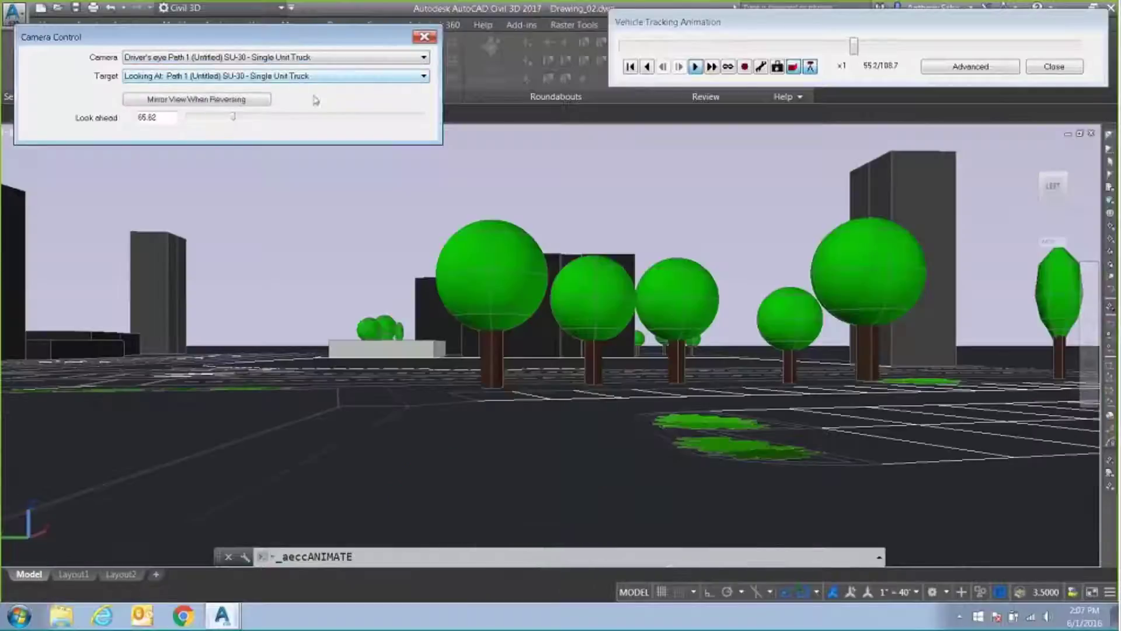
{"action": "left_click", "coordinate": [253, 104]}
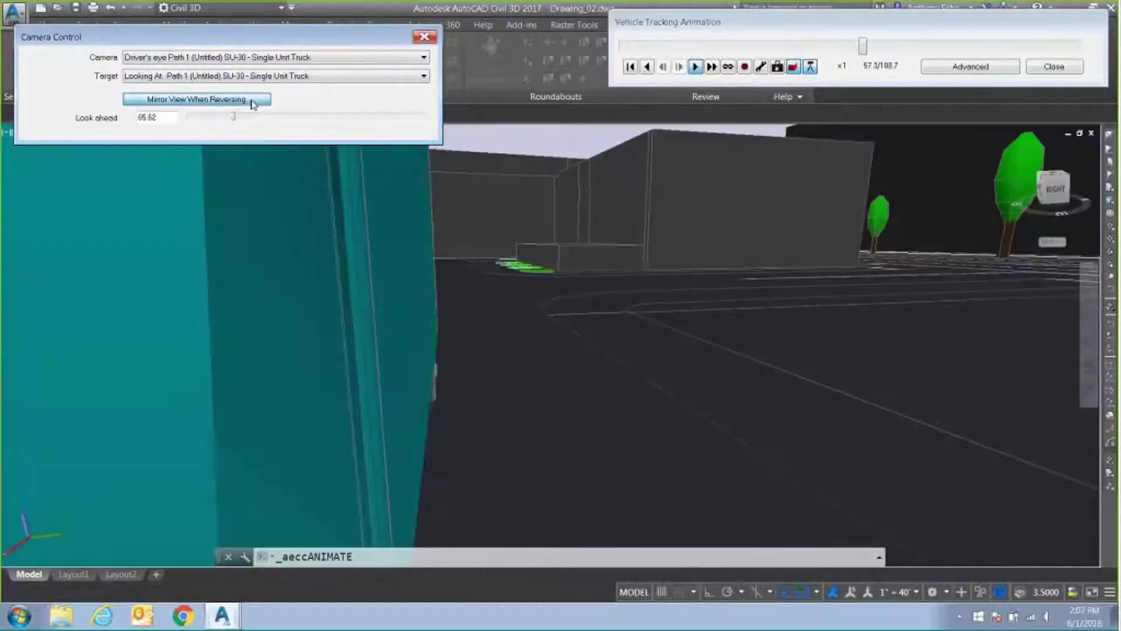
Step: Advance the truck animation to the end of its path and close the animation, answering No to the closing prompt
{"action": "left_click", "coordinate": [873, 52]}
{"action": "left_click_drag", "start_coordinate": [874, 53], "coordinate": [1005, 54]}
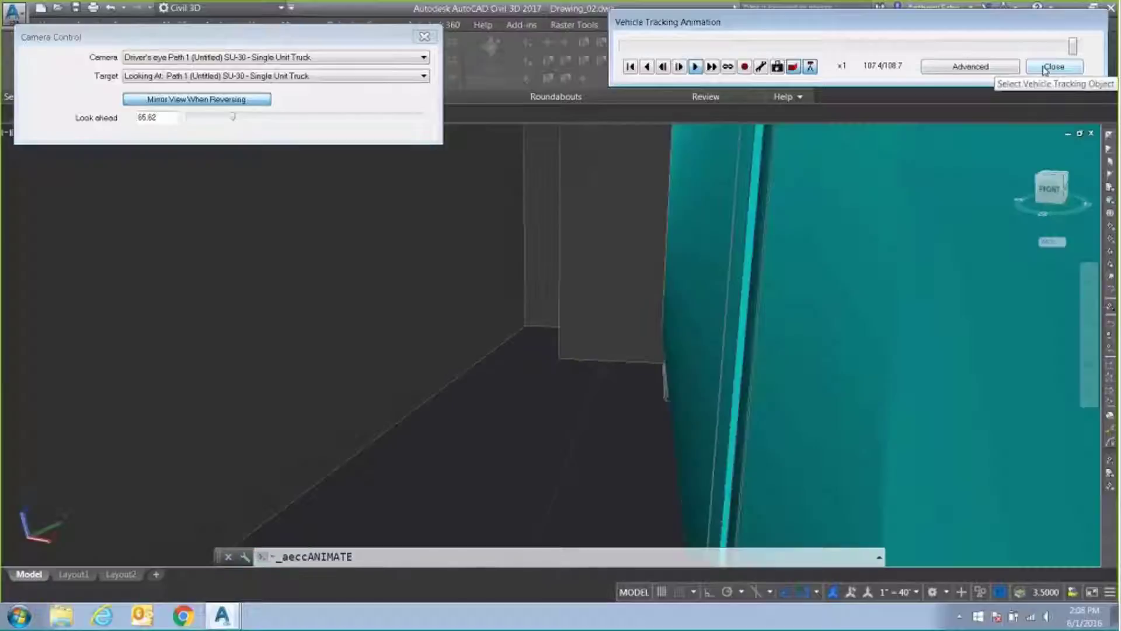
{"action": "left_click", "coordinate": [1045, 68]}
{"action": "left_click", "coordinate": [902, 103]}
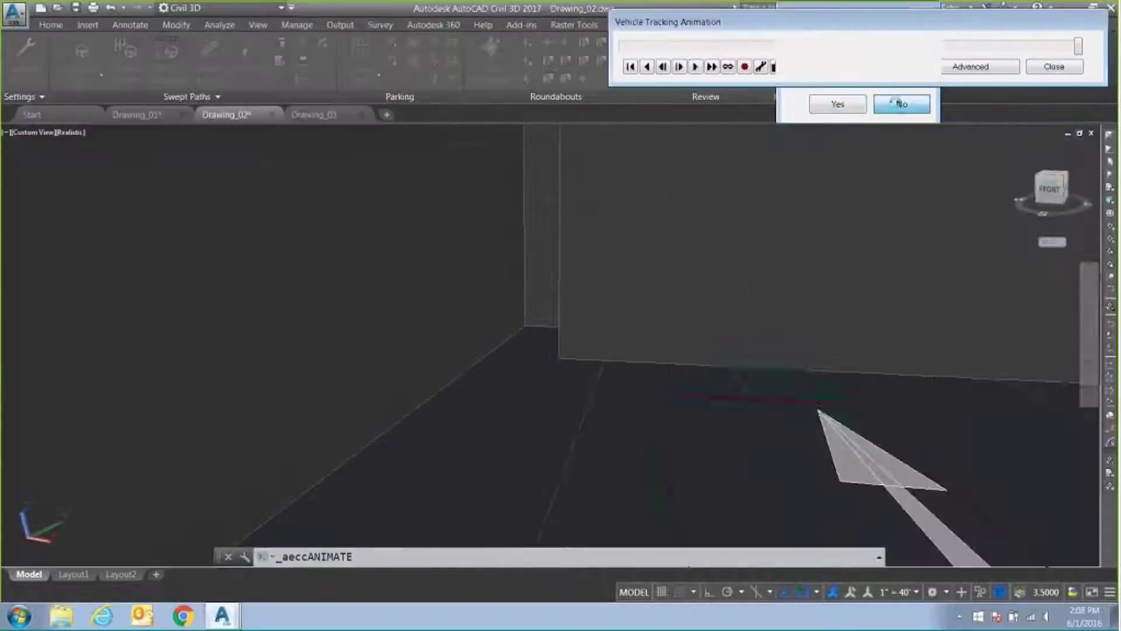
Step: Choose the US parking standard "ITE Guideline for Parking Facility Location and Design" for the empty lot east of the road
{"action": "mouse_move", "coordinate": [923, 277]}
{"action": "middle_mouse_down"}
{"action": "mouse_move", "coordinate": [367, 228]}
{"action": "mouse_move", "coordinate": [242, 228]}
{"action": "middle_mouse_up"}
{"action": "middle_click_drag", "start_coordinate": [546, 249], "coordinate": [485, 245]}
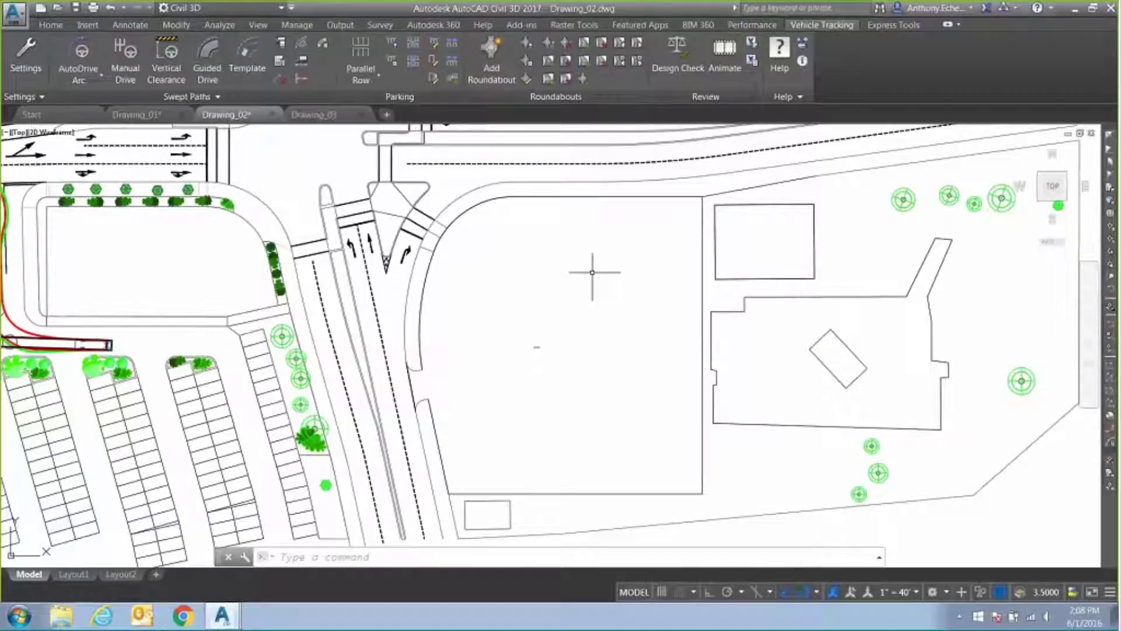
{"action": "left_click", "coordinate": [372, 79]}
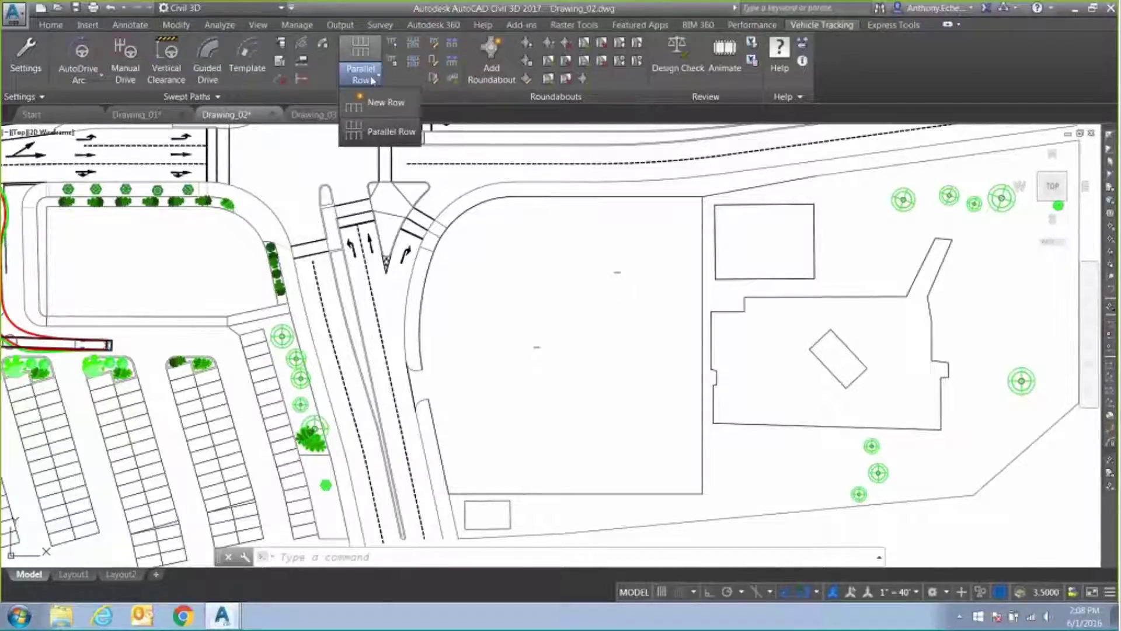
{"action": "left_click", "coordinate": [395, 41]}
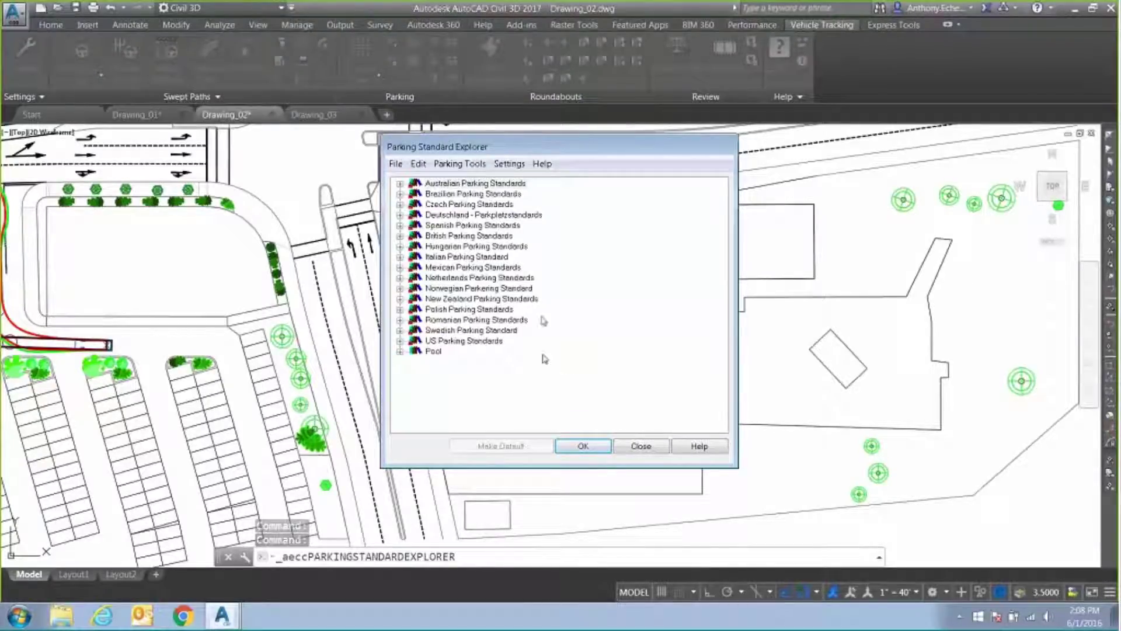
{"action": "left_click", "coordinate": [400, 341]}
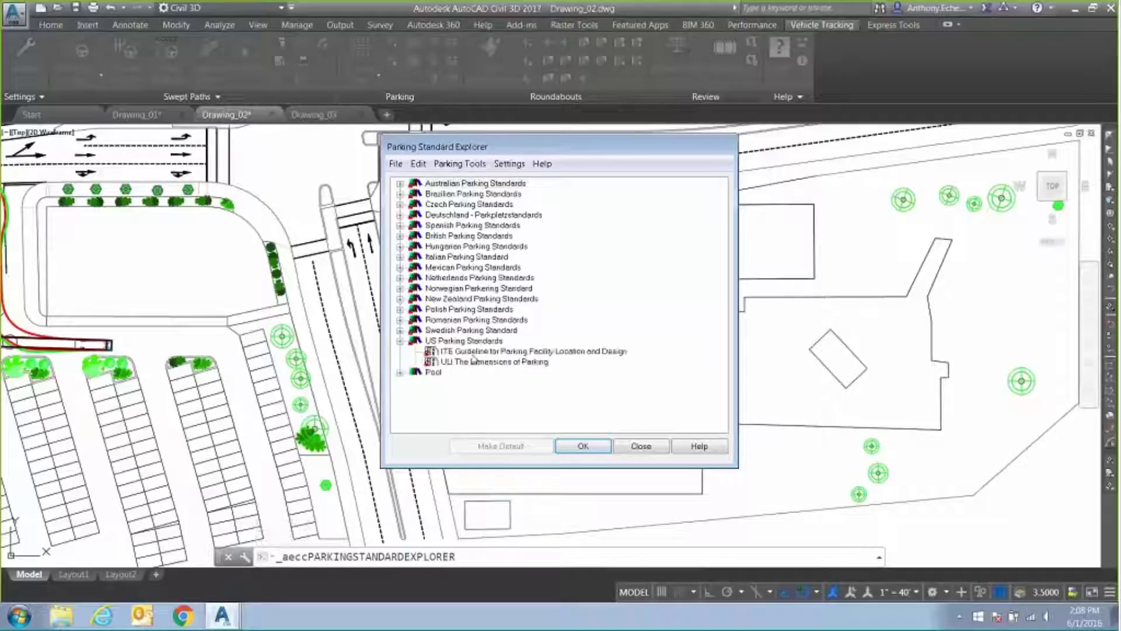
{"action": "left_click", "coordinate": [502, 351]}
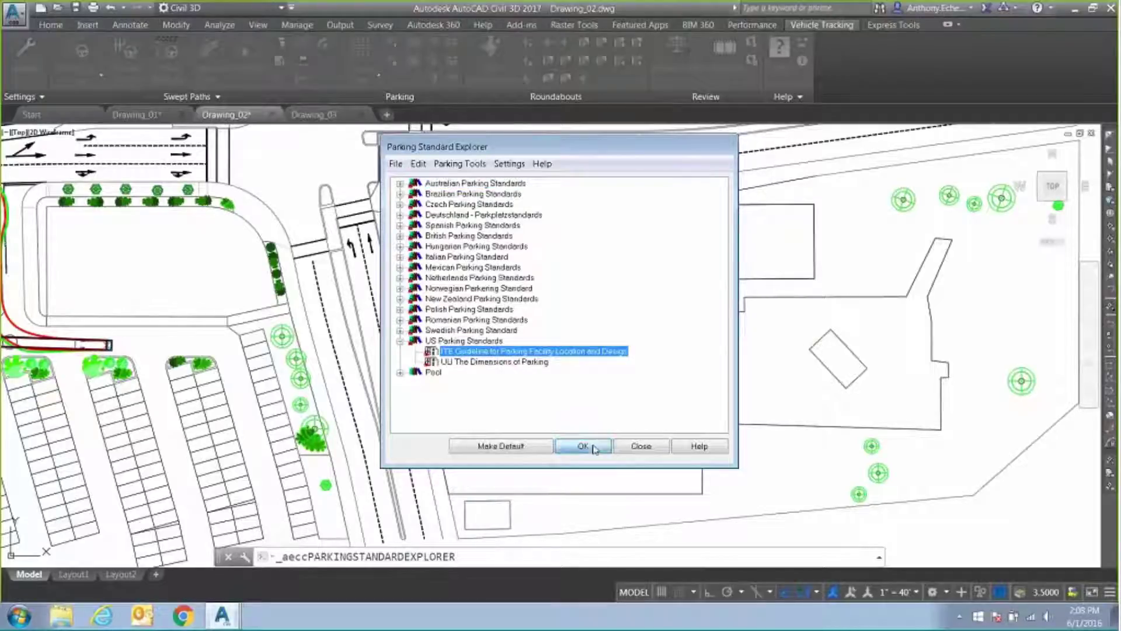
{"action": "left_click", "coordinate": [585, 447]}
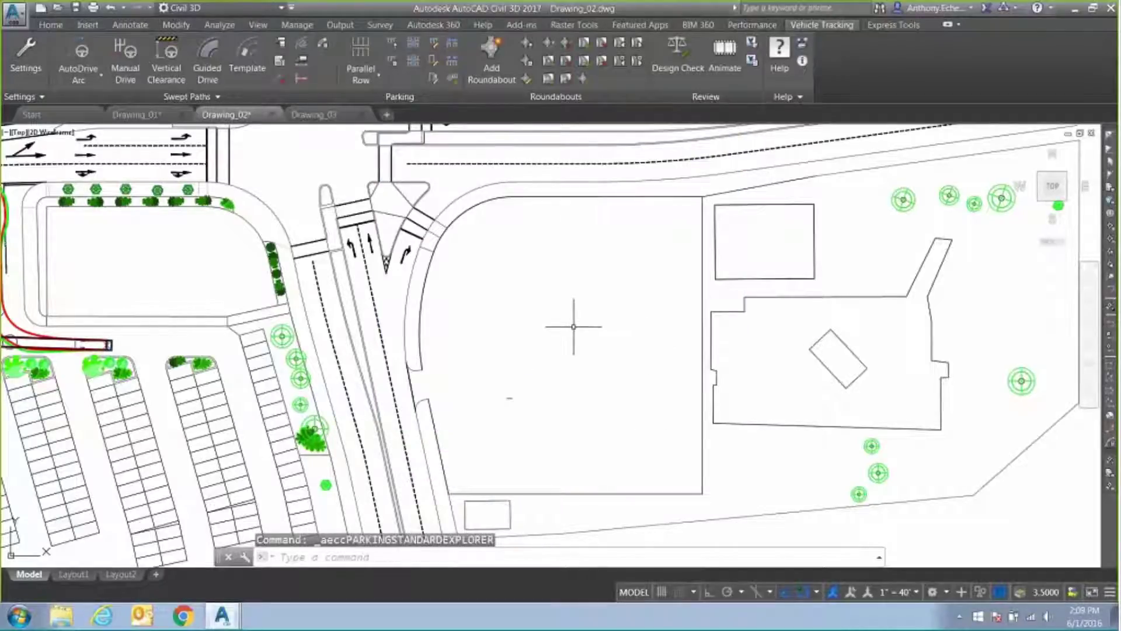
Step: Start a new two-sided parking row at the kerb south of the lot's entrance and run it to the southwest corner
{"action": "left_click", "coordinate": [362, 74]}
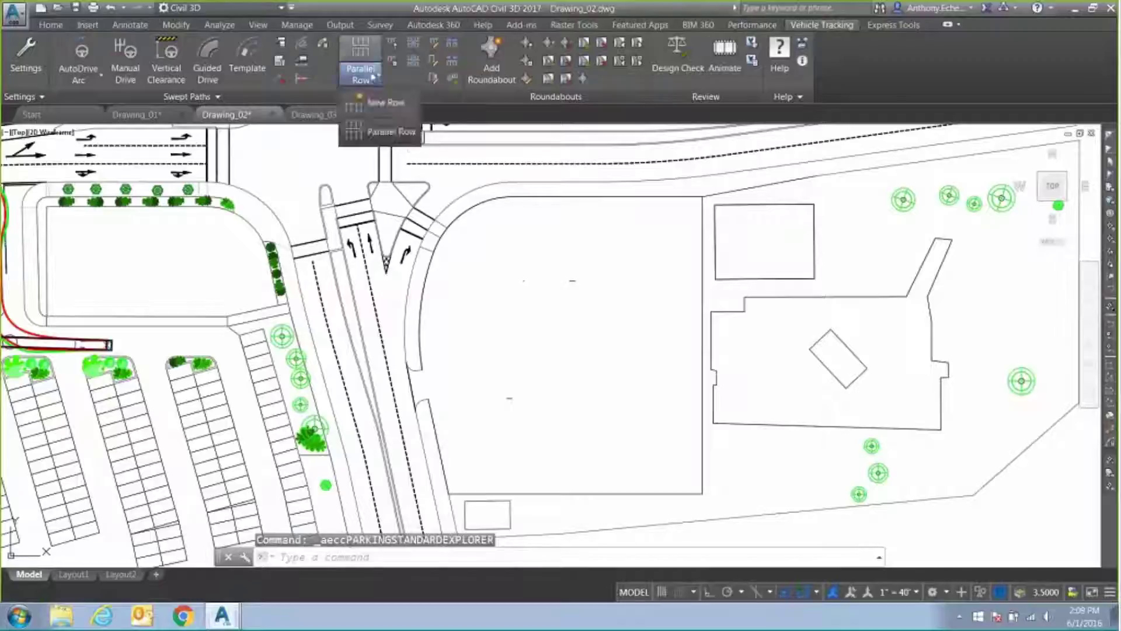
{"action": "left_click", "coordinate": [386, 111]}
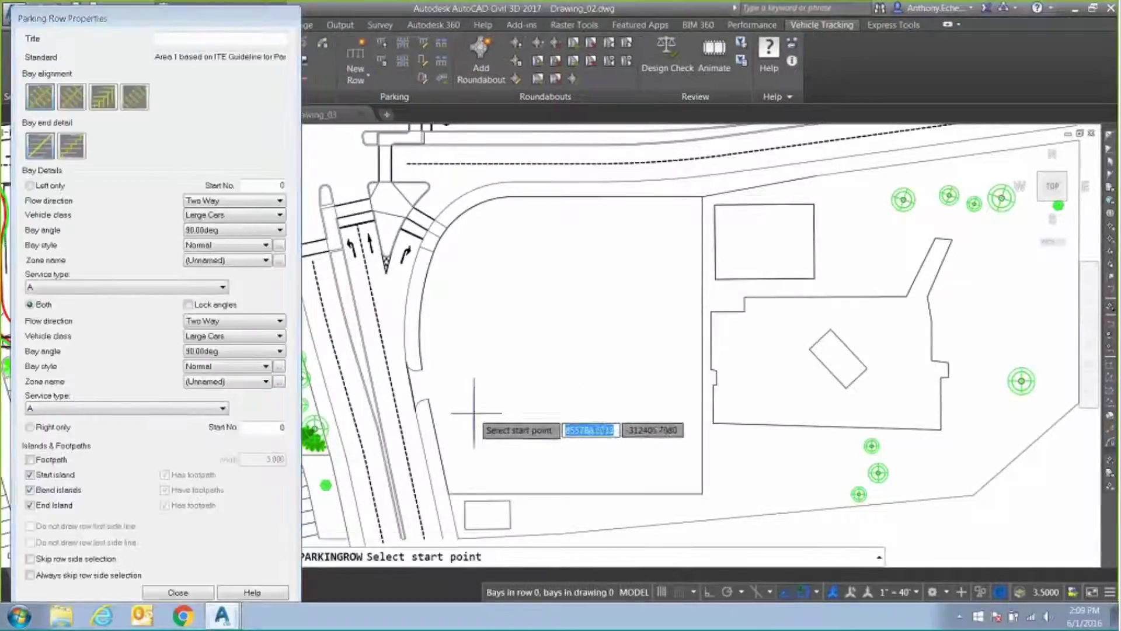
{"action": "scroll", "coordinate": [477, 417], "scroll_direction": "up", "scroll_amount": 3}
{"action": "middle_click_drag", "start_coordinate": [477, 416], "coordinate": [466, 333]}
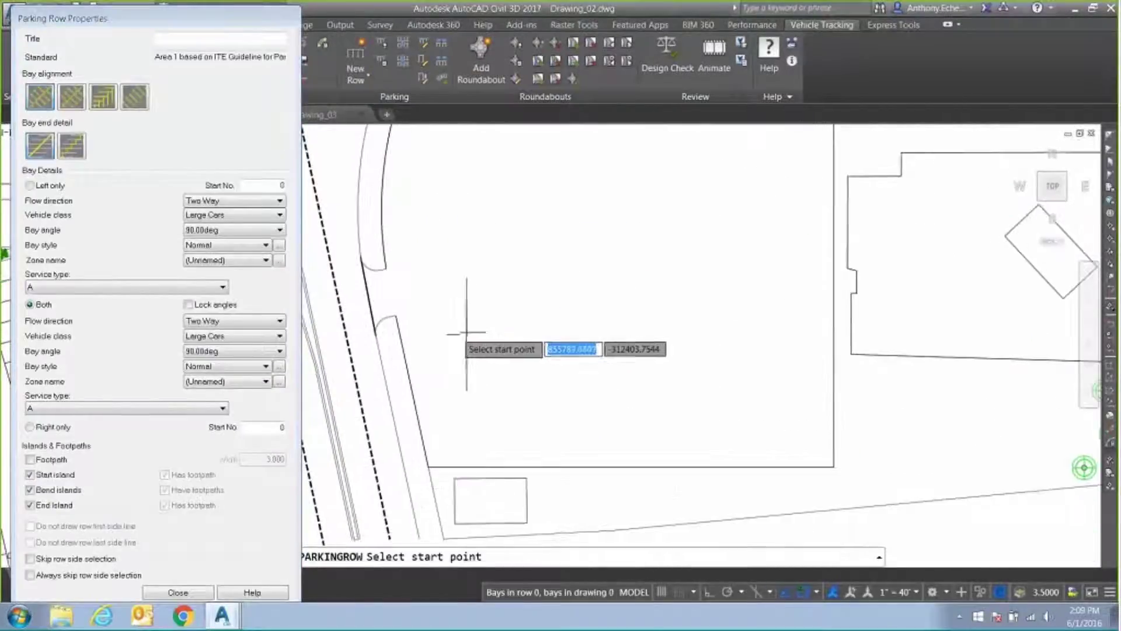
{"action": "left_click", "coordinate": [396, 316]}
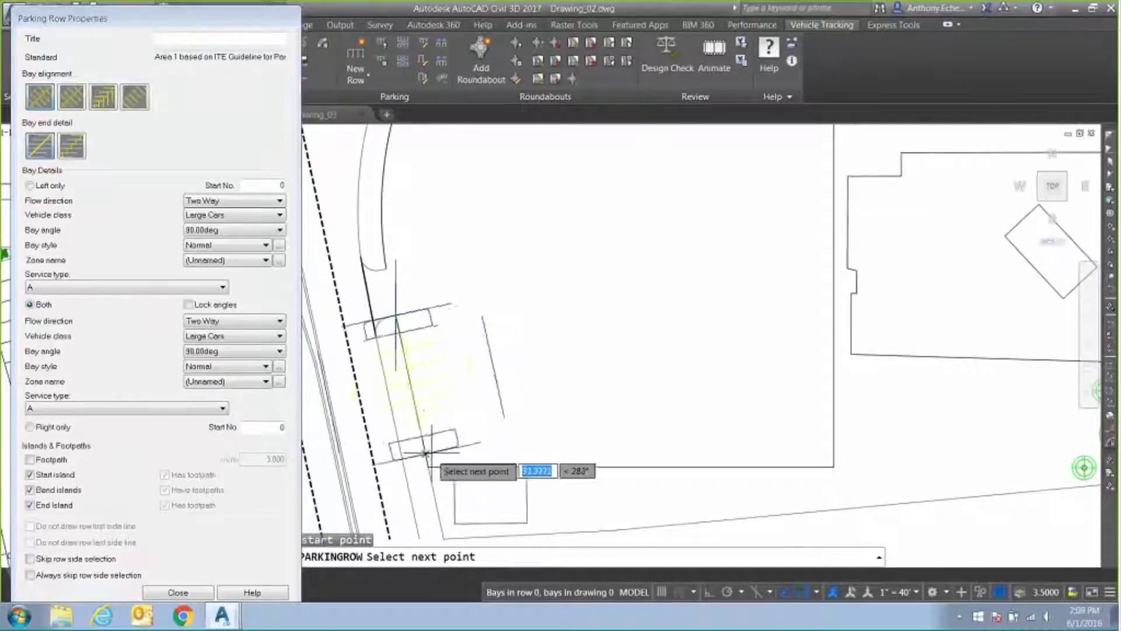
{"action": "left_click", "coordinate": [482, 467]}
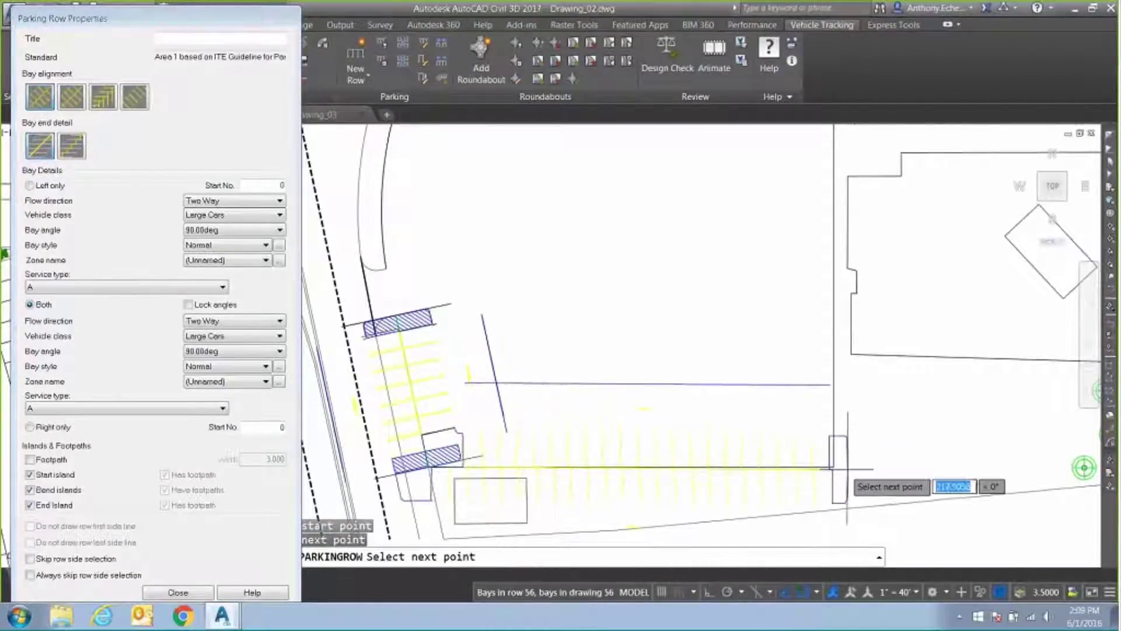
Step: Continue the parking row counterclockwise around the lot boundary to the entrance's north side and keep only the bays facing inside the lot
{"action": "scroll", "coordinate": [818, 421], "scroll_direction": "down", "scroll_amount": 3}
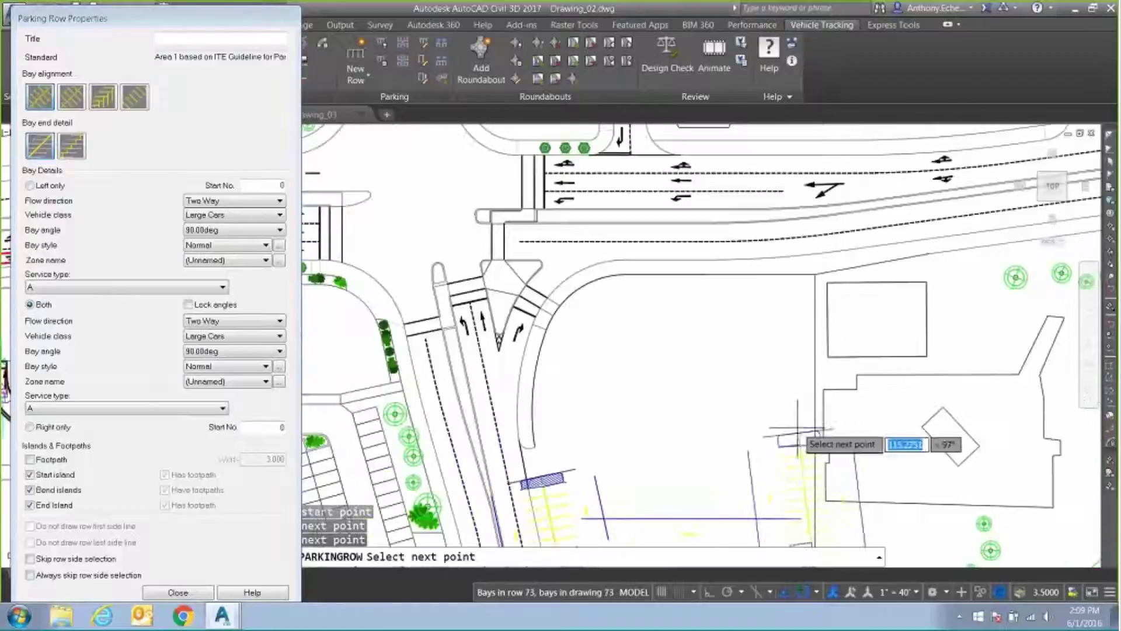
{"action": "left_click", "coordinate": [814, 280]}
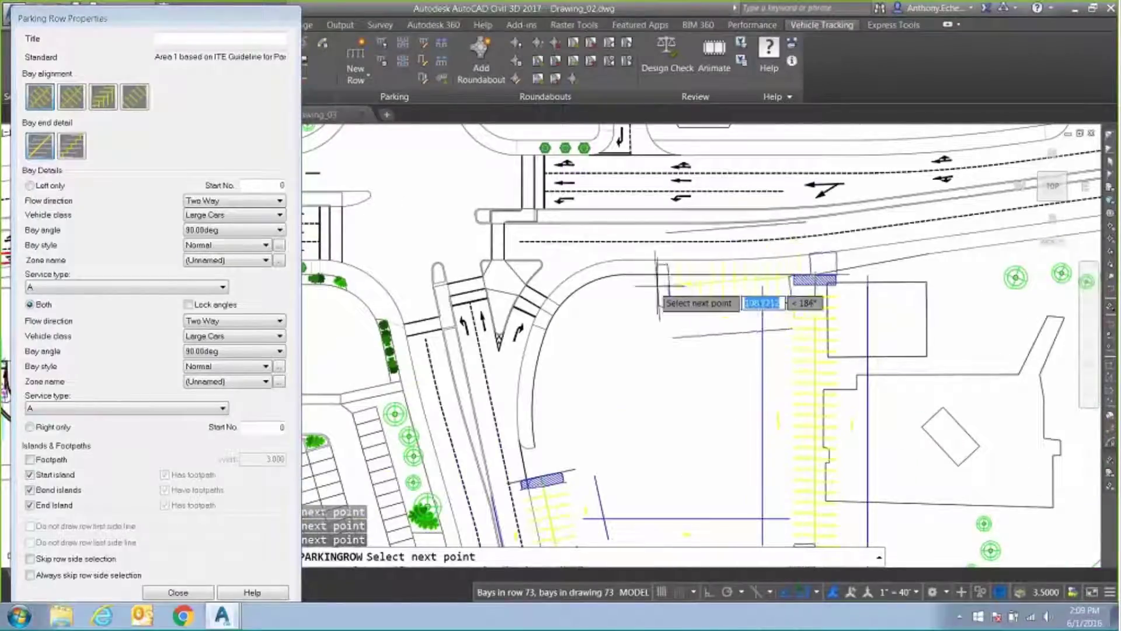
{"action": "left_click", "coordinate": [631, 274]}
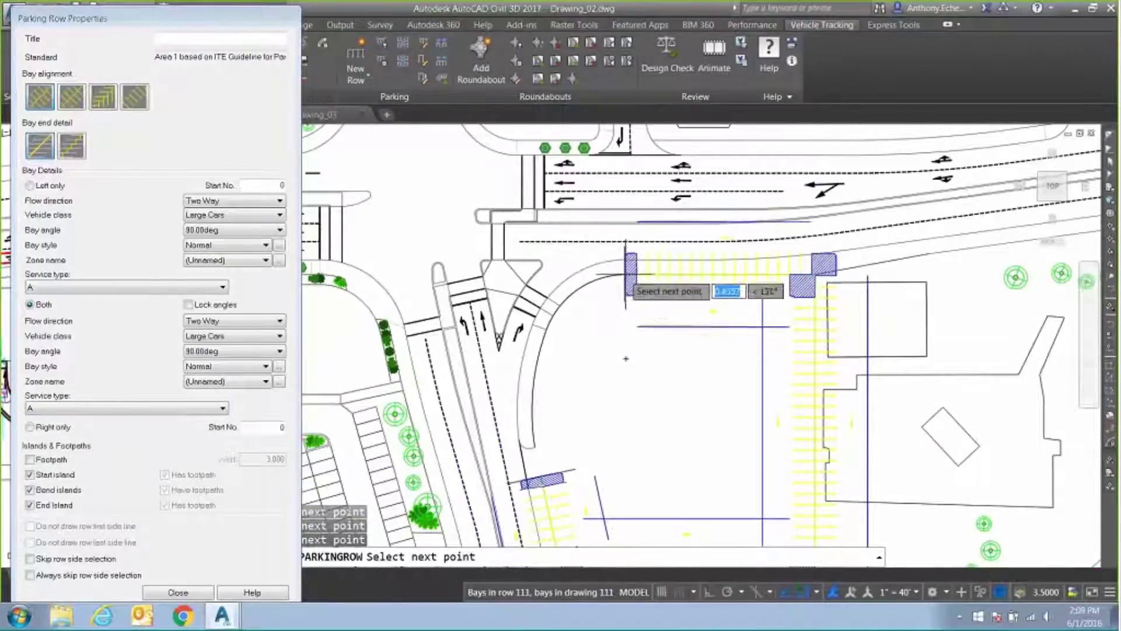
{"action": "middle_click_drag", "start_coordinate": [625, 359], "coordinate": [625, 364]}
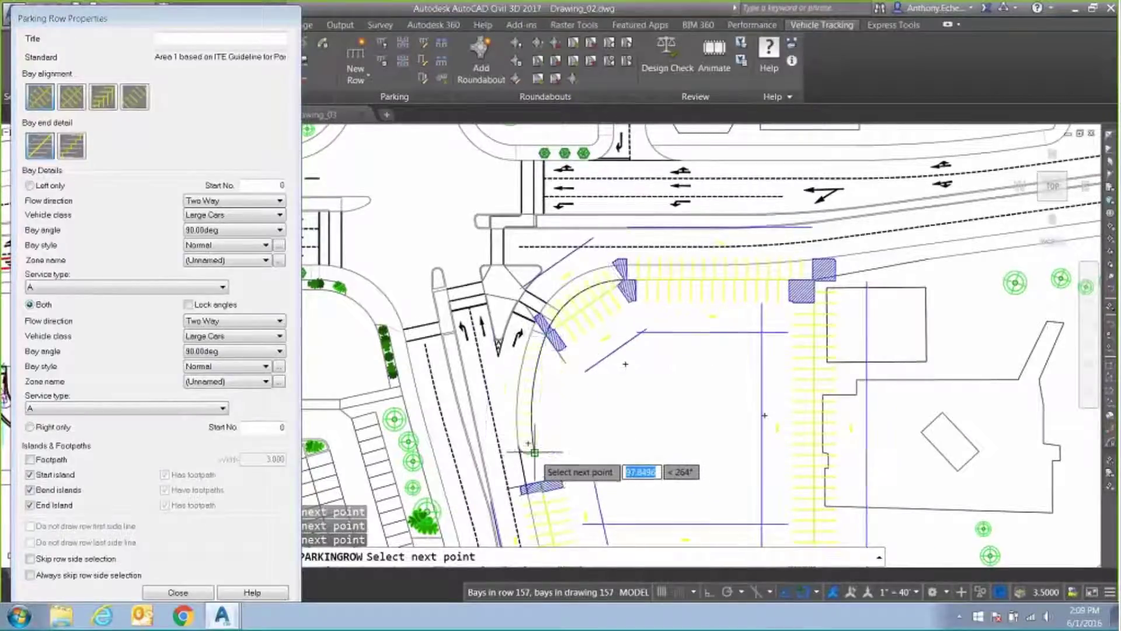
{"action": "key", "text": "Return"}
{"action": "mouse_move", "coordinate": [672, 436]}
{"action": "middle_mouse_down"}
{"action": "mouse_move", "coordinate": [630, 382]}
{"action": "mouse_move", "coordinate": [648, 371]}
{"action": "middle_mouse_up"}
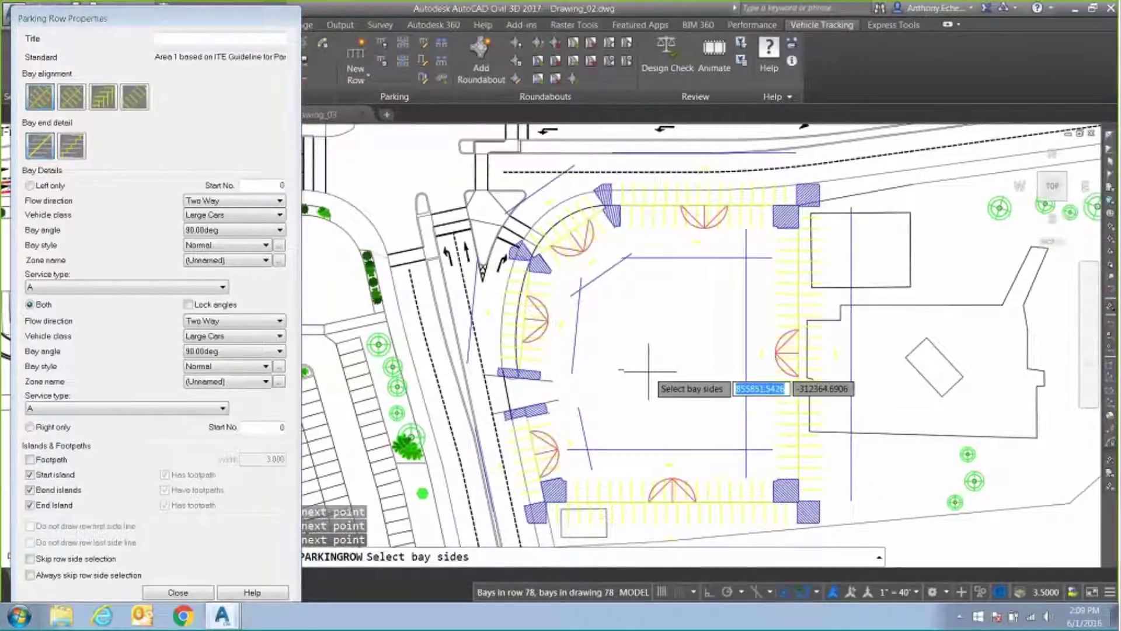
{"action": "left_click", "coordinate": [648, 371]}
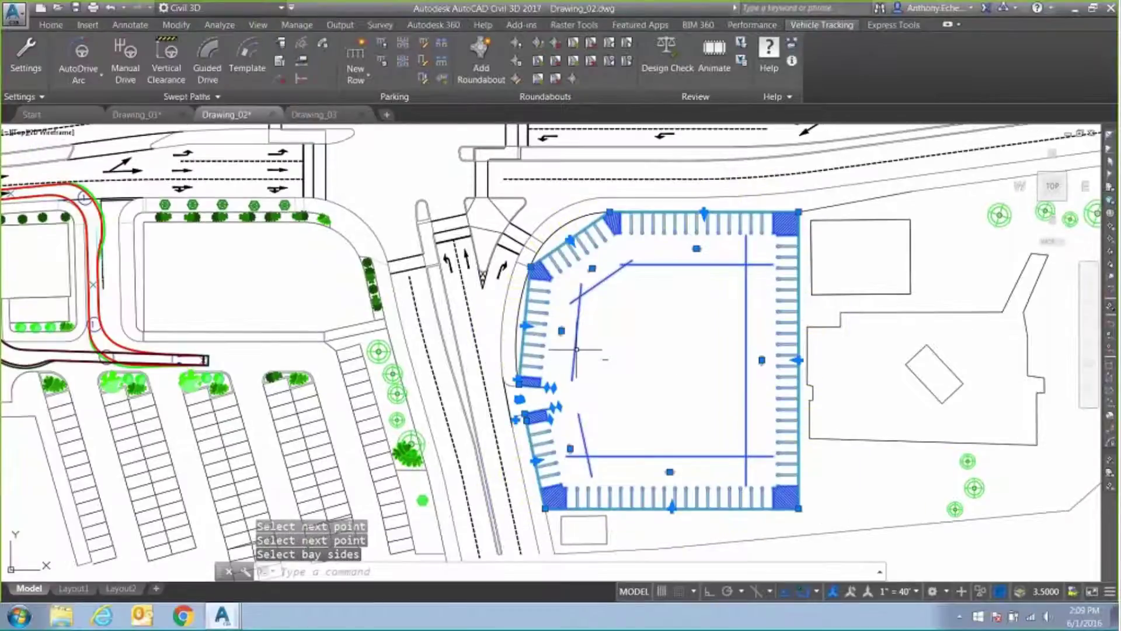
Step: Bend the row's west and northwest segments into arcs that follow the lot's curved kerb
{"action": "scroll", "coordinate": [602, 354], "scroll_direction": "up", "scroll_amount": 3}
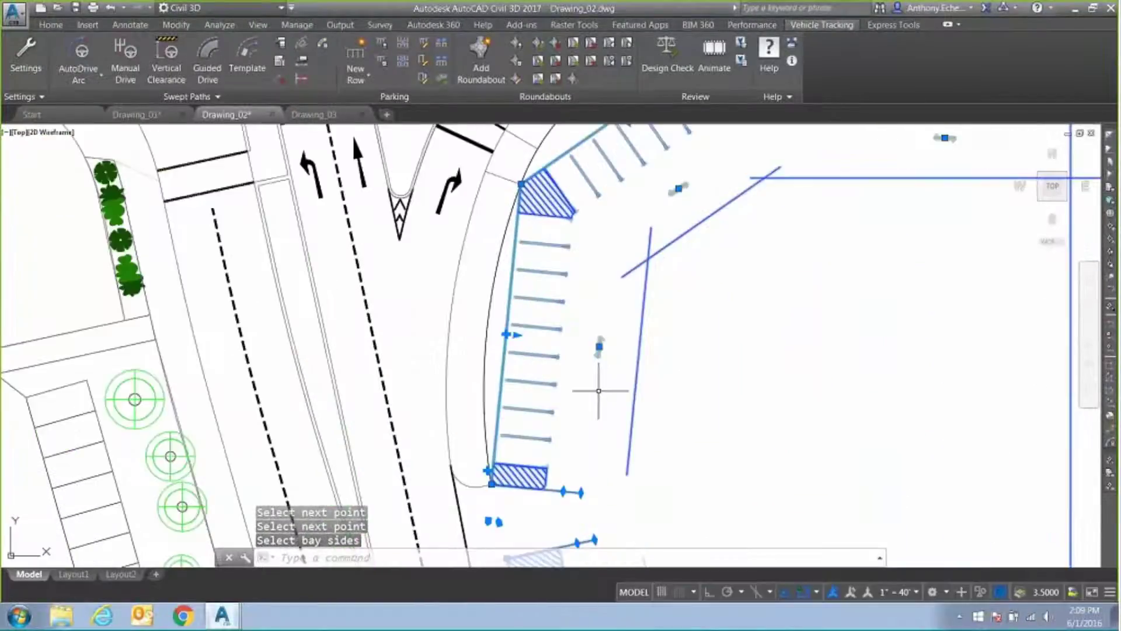
{"action": "left_click", "coordinate": [508, 339]}
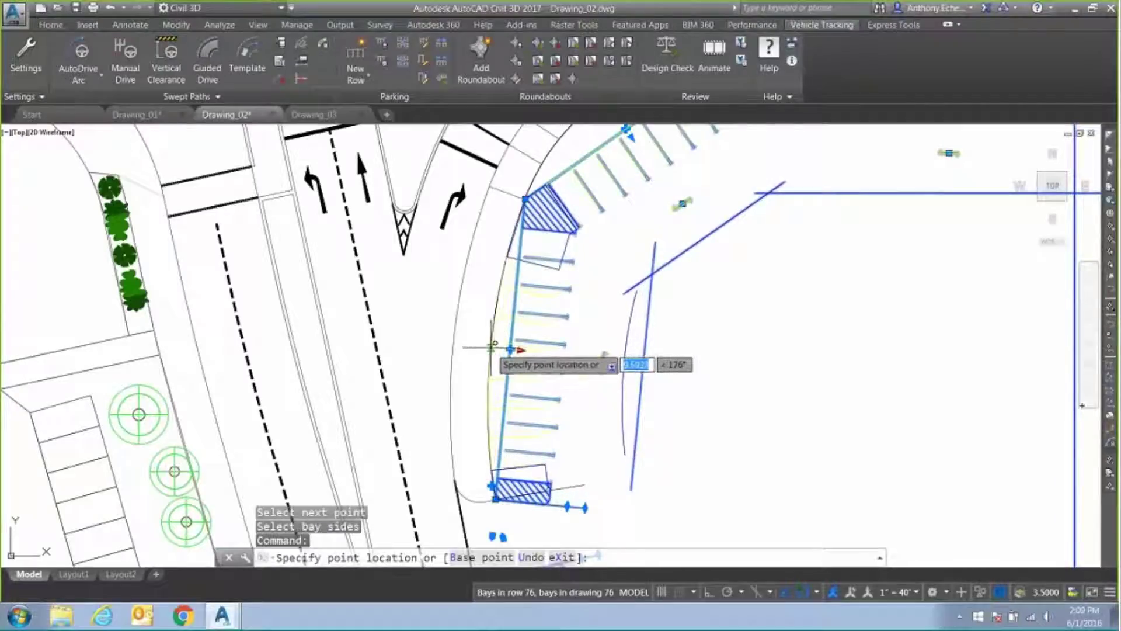
{"action": "left_click", "coordinate": [604, 361]}
{"action": "scroll", "coordinate": [590, 316], "scroll_direction": "down", "scroll_amount": 2}
{"action": "scroll", "coordinate": [583, 293], "scroll_direction": "up", "scroll_amount": 4}
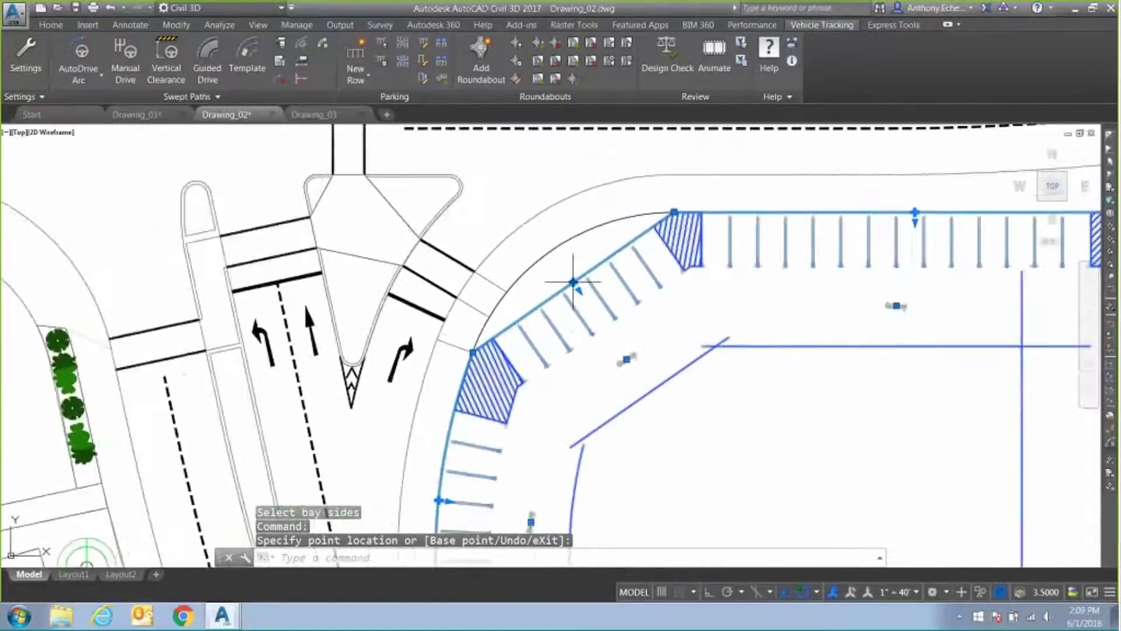
{"action": "left_click", "coordinate": [583, 294]}
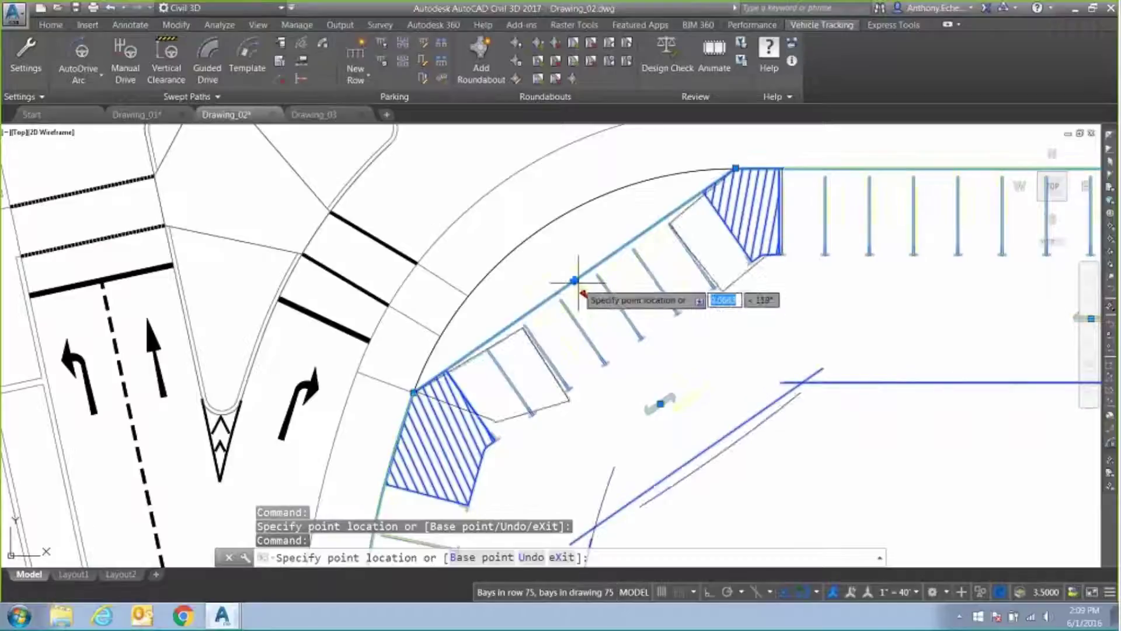
{"action": "left_click", "coordinate": [531, 247]}
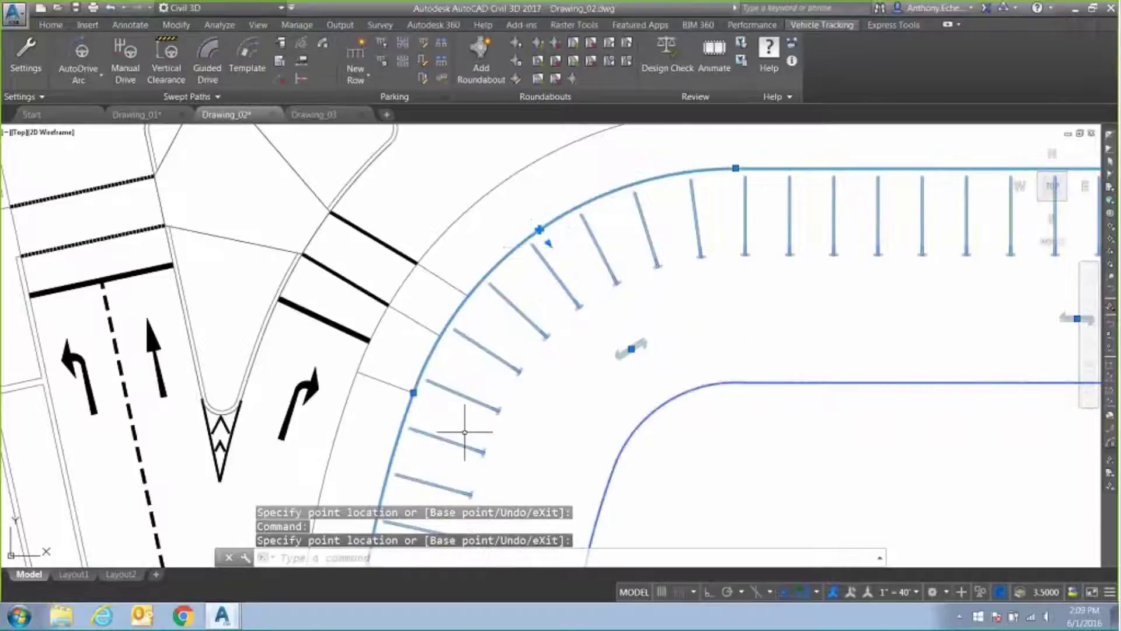
Step: Add a parallel parking row inside the perimeter row, keep bays on both of its sides, and deselect it
{"action": "scroll", "coordinate": [534, 303], "scroll_direction": "down", "scroll_amount": 3}
{"action": "scroll", "coordinate": [726, 363], "scroll_direction": "up", "scroll_amount": 2}
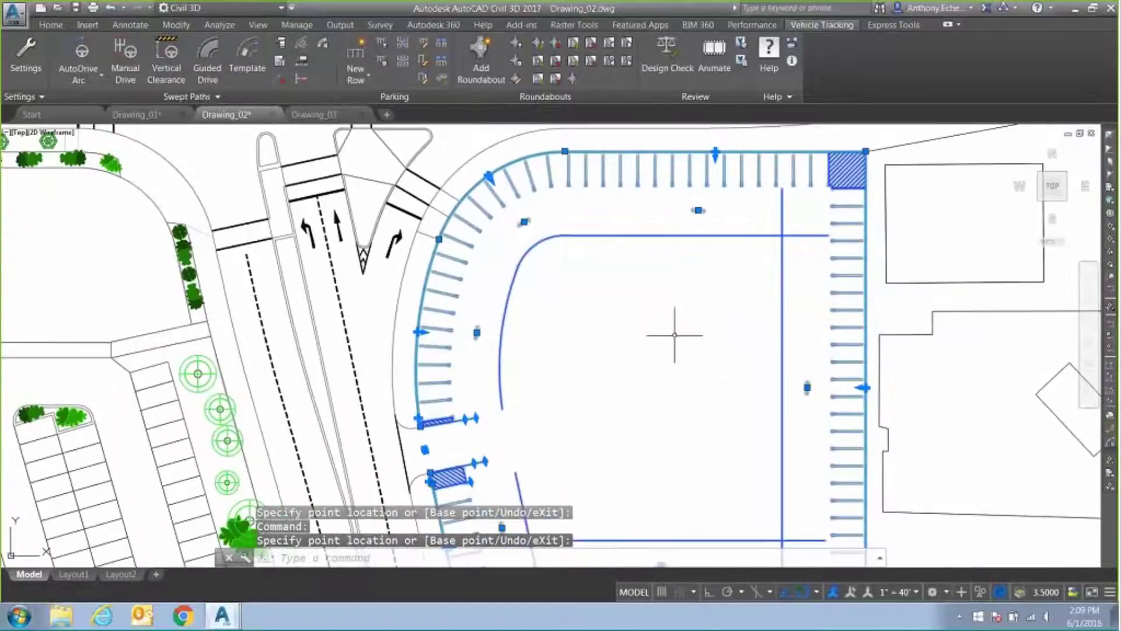
{"action": "scroll", "coordinate": [675, 337], "scroll_direction": "down", "scroll_amount": 3}
{"action": "scroll", "coordinate": [635, 343], "scroll_direction": "up", "scroll_amount": 1}
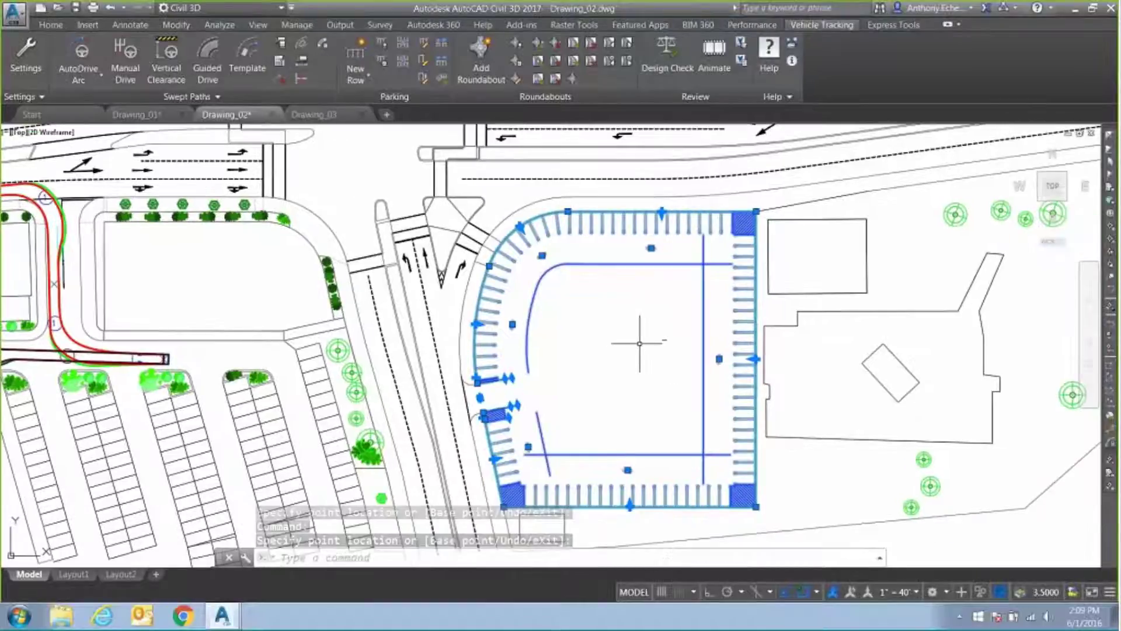
{"action": "left_click", "coordinate": [361, 82]}
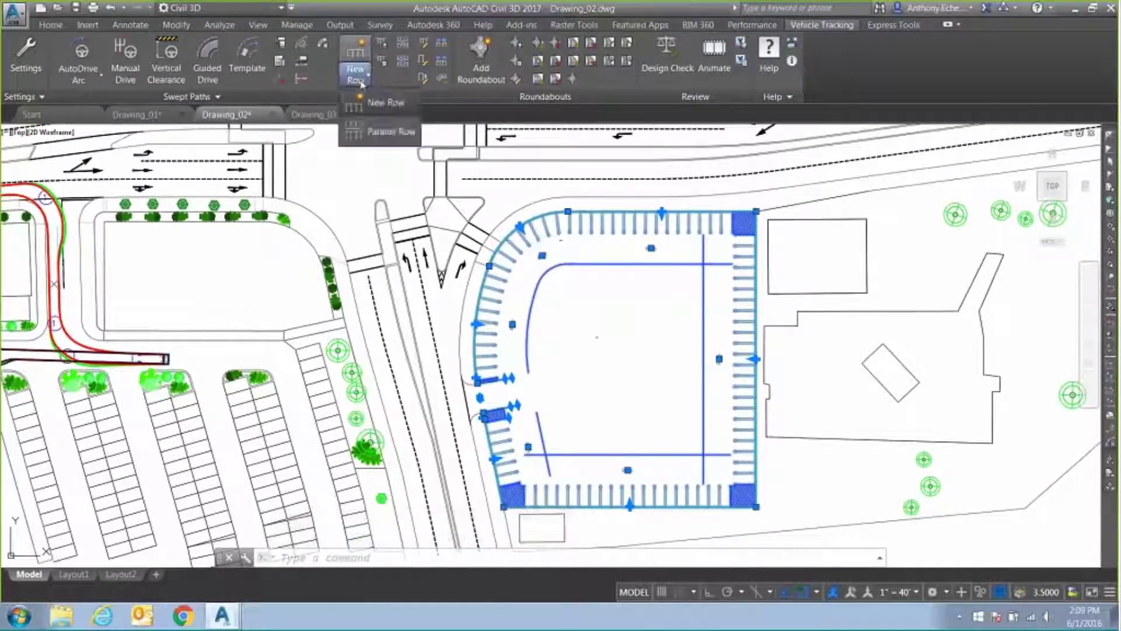
{"action": "left_click", "coordinate": [386, 131]}
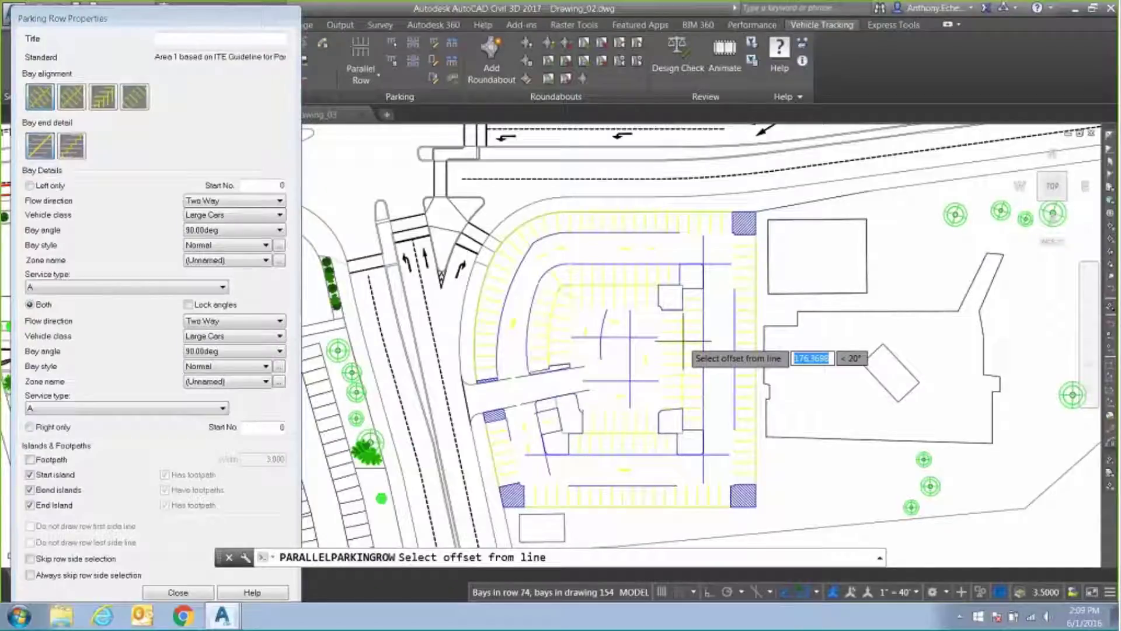
{"action": "left_click", "coordinate": [695, 345]}
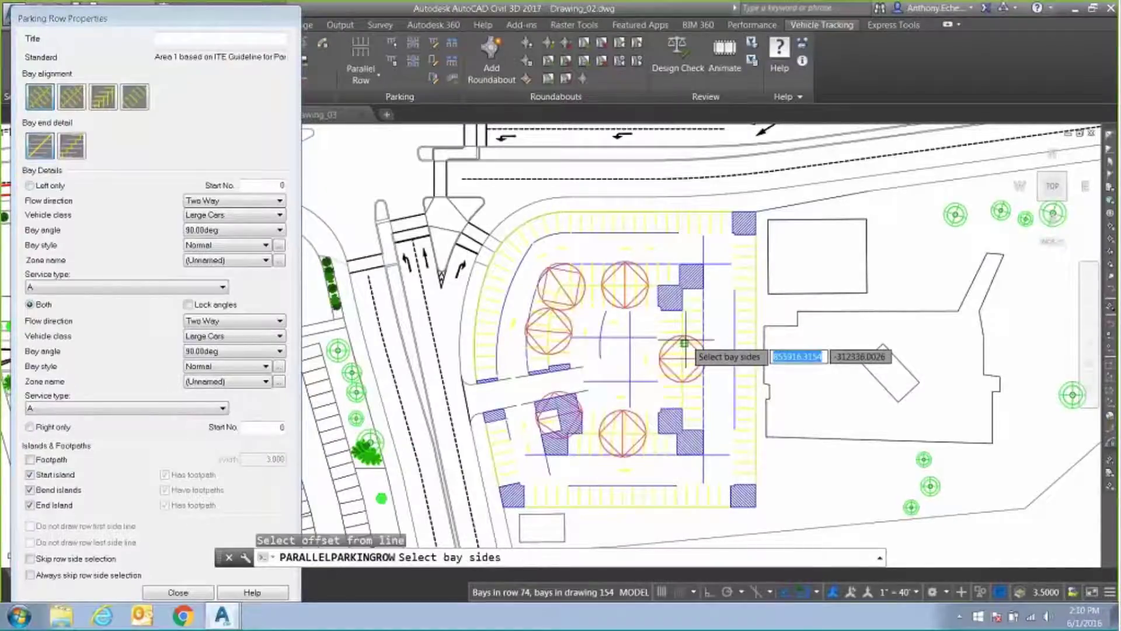
{"action": "left_click", "coordinate": [672, 344]}
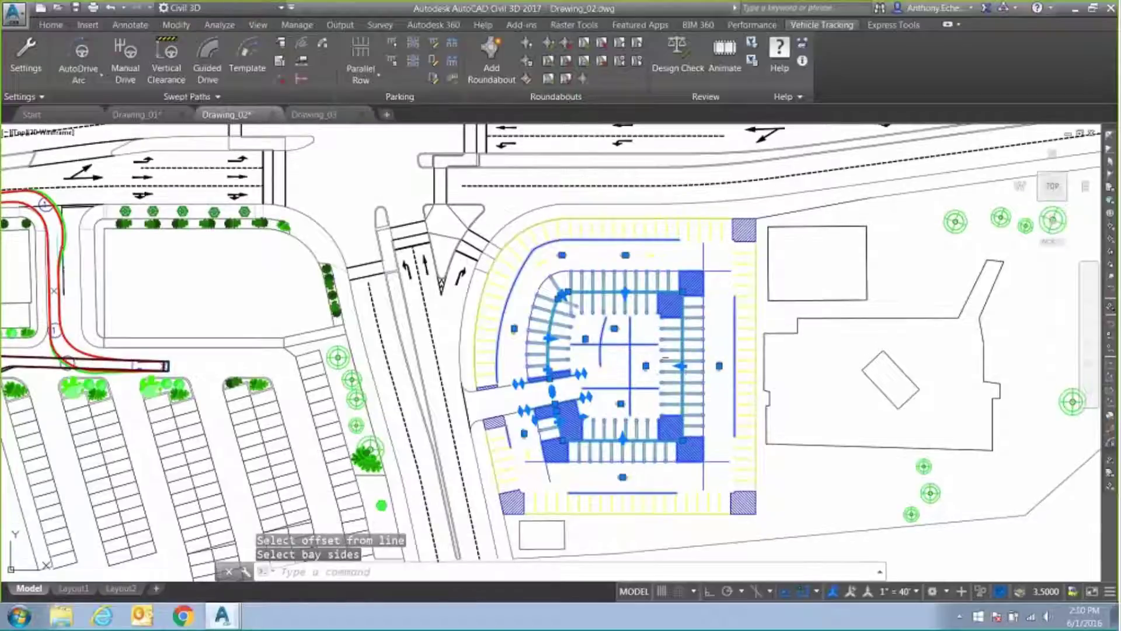
{"action": "key", "text": "Escape"}
{"action": "scroll", "coordinate": [626, 330], "scroll_direction": "up", "scroll_amount": 3}
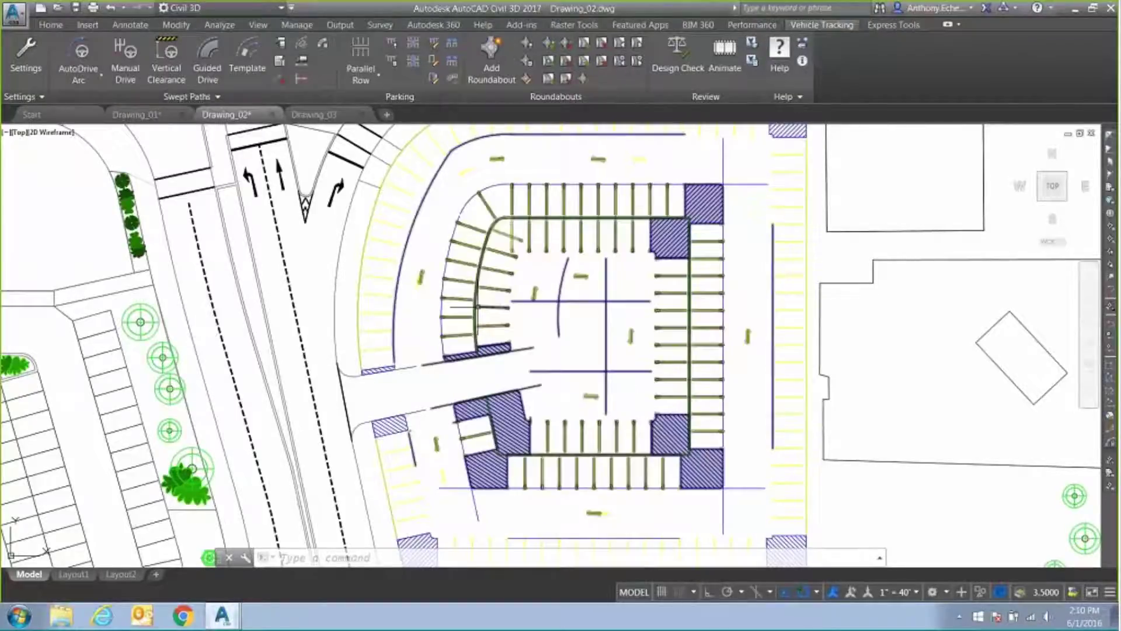
Step: Erase the inner ring row and draw a straight two-sided parking row across the interior's north end, stopping at the east aisle line
{"action": "left_click", "coordinate": [502, 308]}
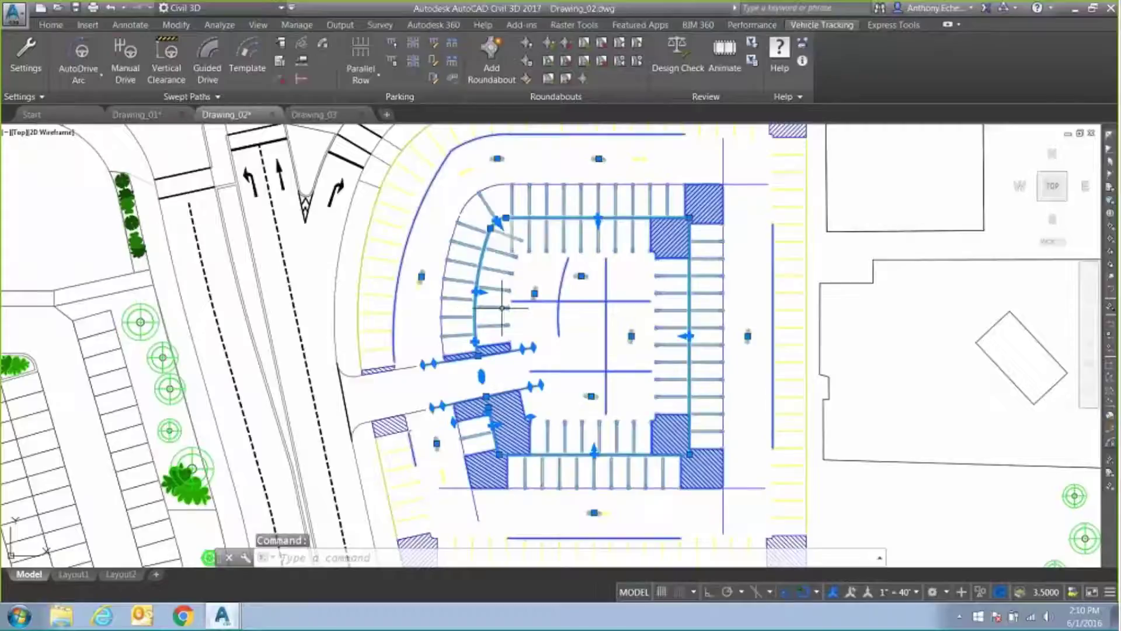
{"action": "key", "text": "Delete"}
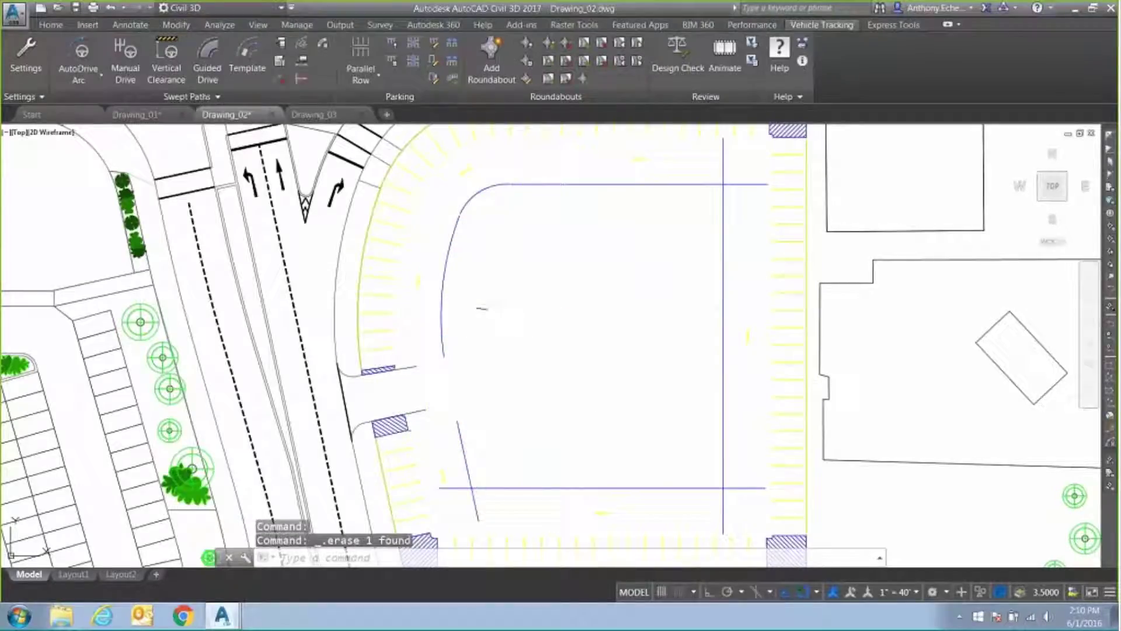
{"action": "left_click", "coordinate": [368, 74]}
{"action": "left_click", "coordinate": [374, 100]}
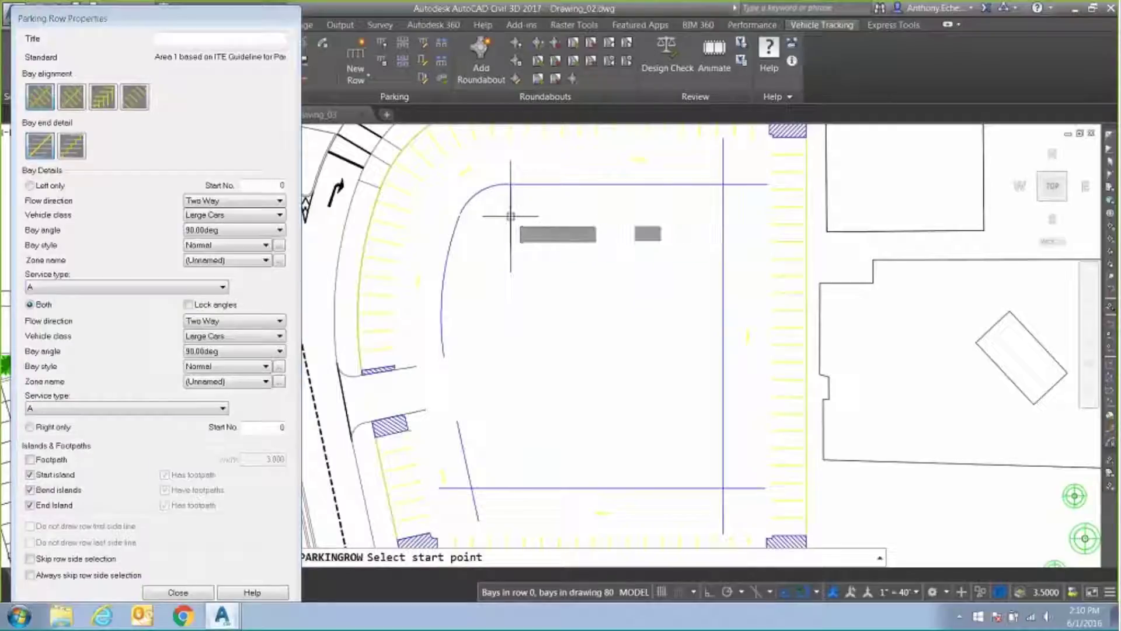
{"action": "left_click", "coordinate": [511, 216]}
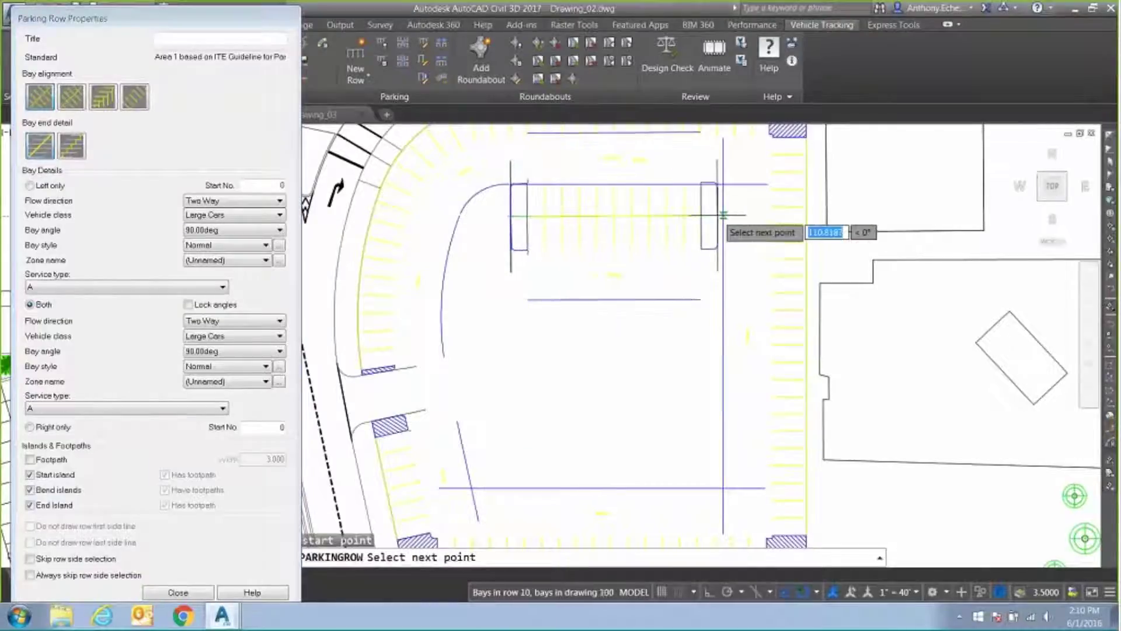
{"action": "left_click", "coordinate": [724, 217]}
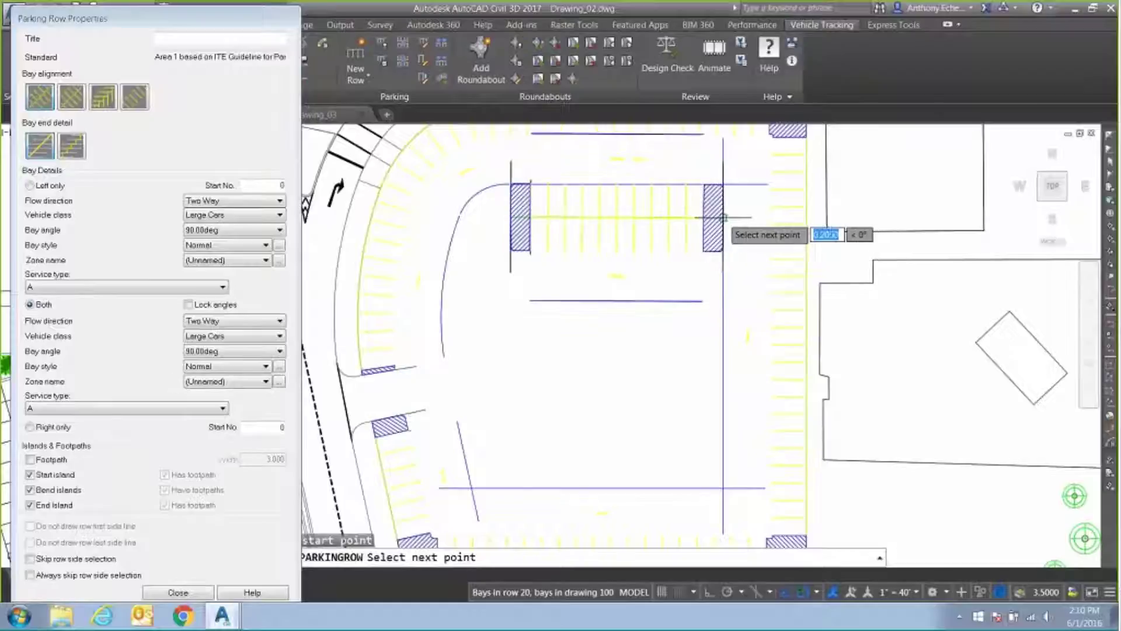
{"action": "key", "text": "Escape"}
Step: Extend the north row's west end to the curved aisle line and angle both sides of that end along the curve
{"action": "scroll", "coordinate": [512, 216], "scroll_direction": "up", "scroll_amount": 2}
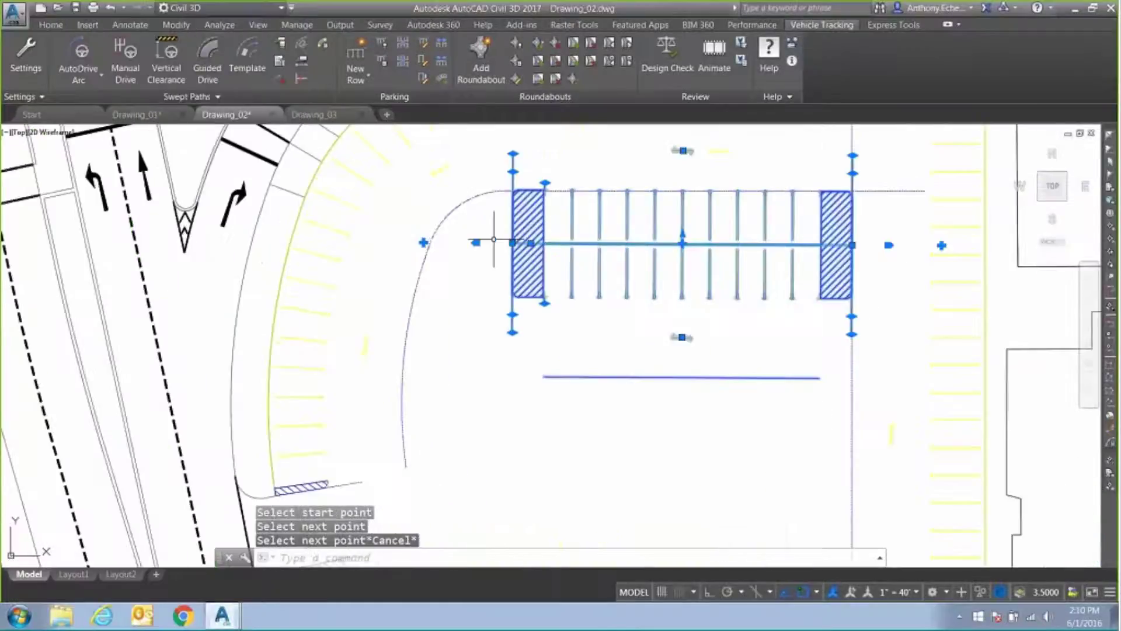
{"action": "left_click", "coordinate": [477, 243]}
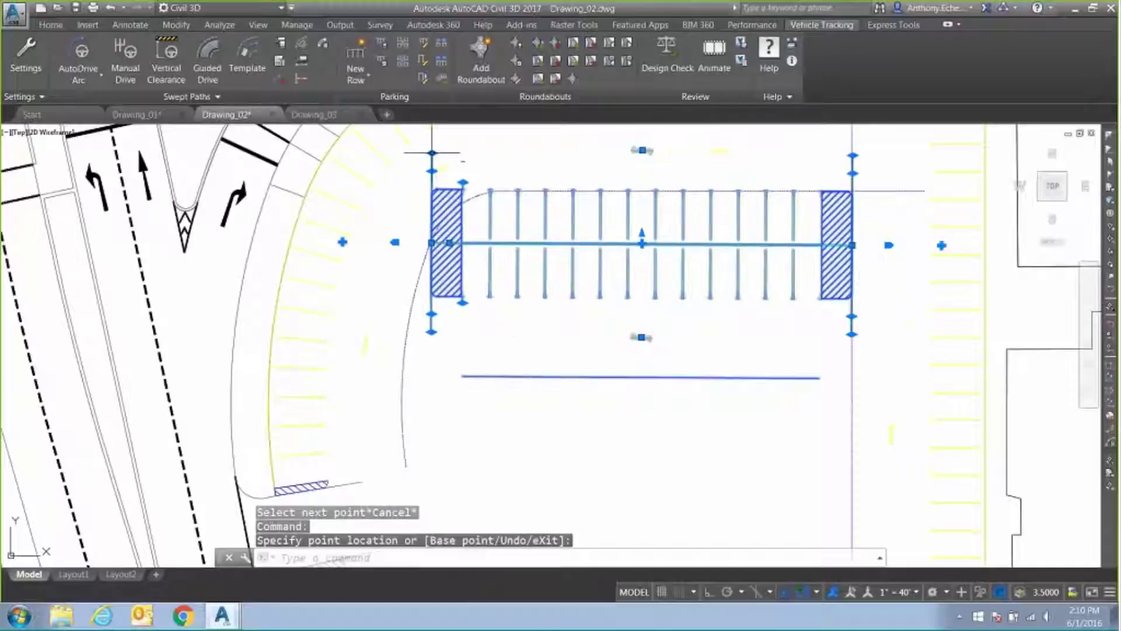
{"action": "left_click", "coordinate": [434, 166]}
{"action": "left_click", "coordinate": [456, 157]}
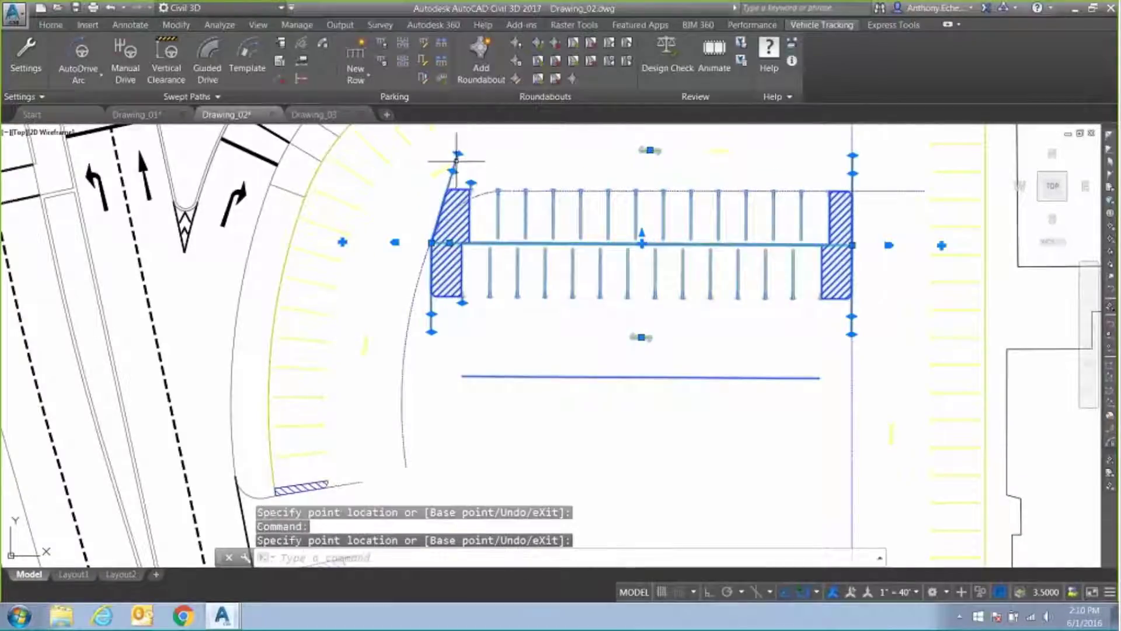
{"action": "left_click", "coordinate": [432, 332]}
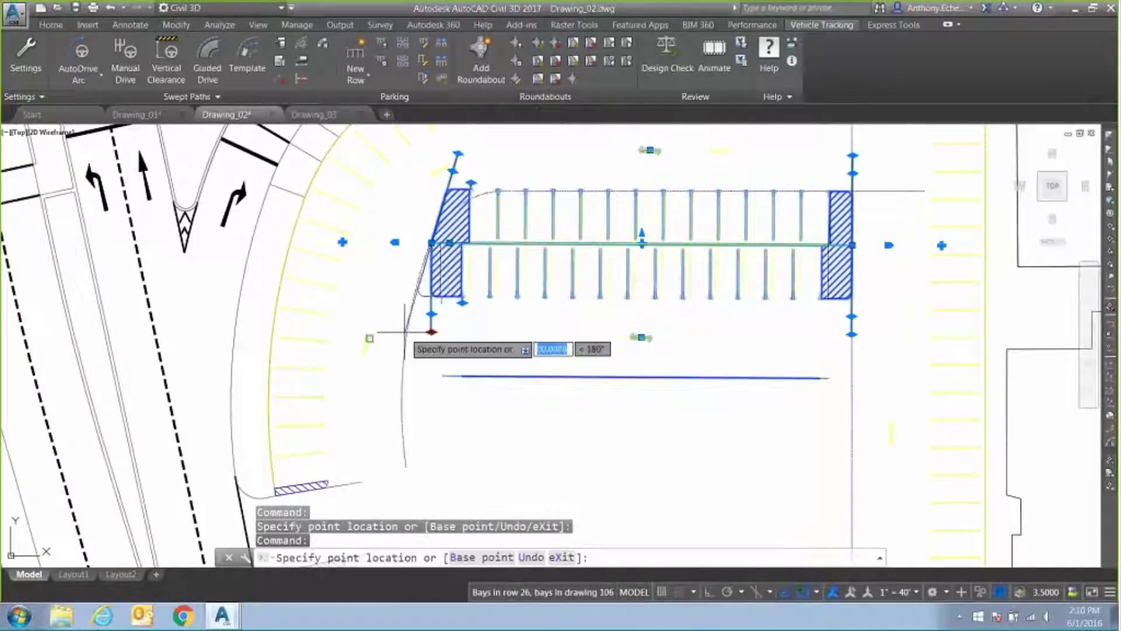
{"action": "left_click", "coordinate": [401, 321]}
{"action": "key", "text": "Escape"}
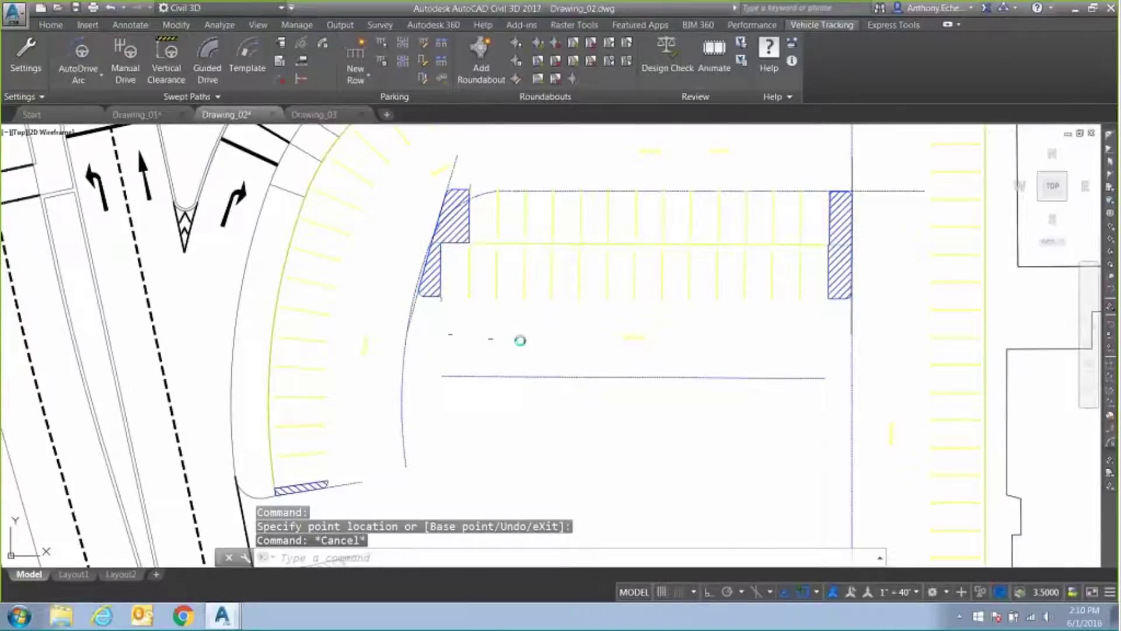
Step: Add a parallel parking row from the aisle line south of the north row, keeping bays on both sides
{"action": "scroll", "coordinate": [520, 340], "scroll_direction": "down", "scroll_amount": 3}
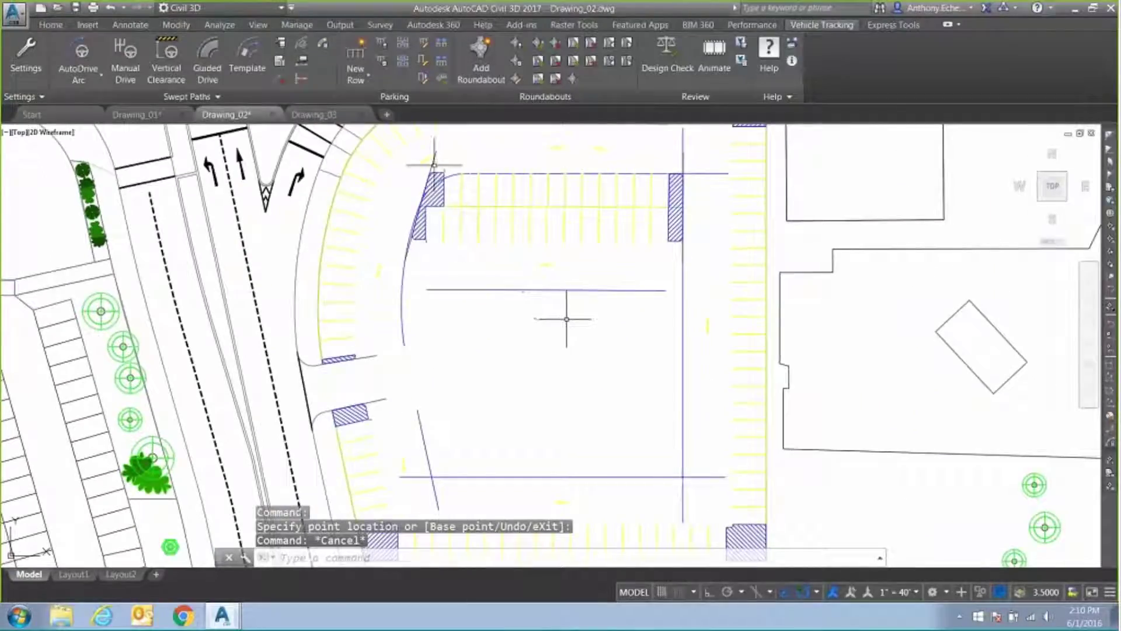
{"action": "left_click", "coordinate": [355, 76]}
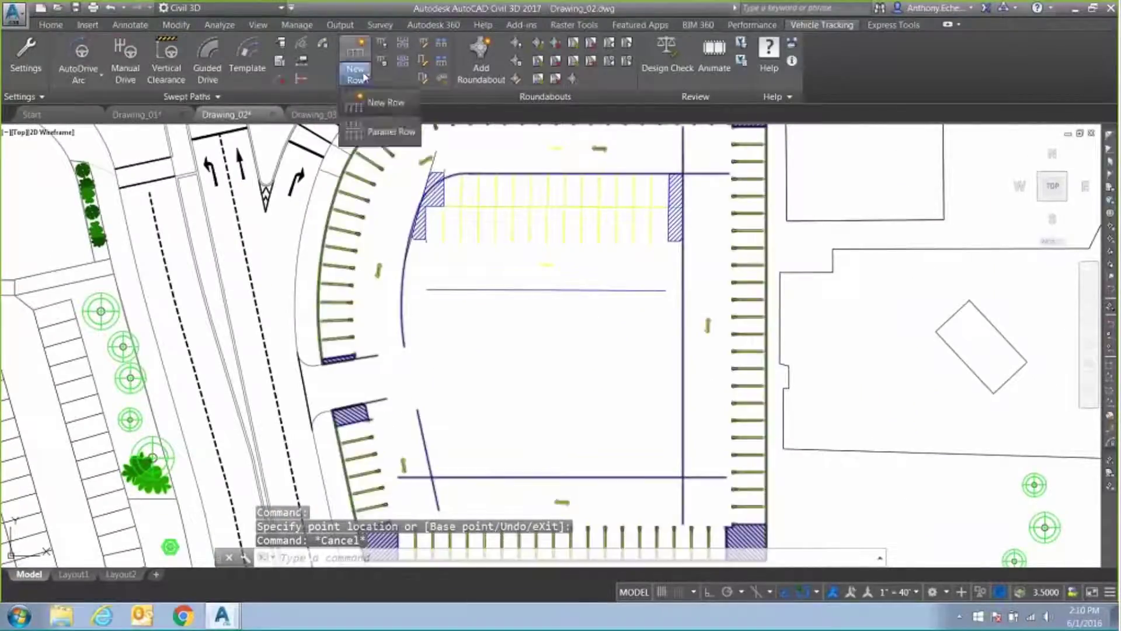
{"action": "left_click", "coordinate": [382, 131]}
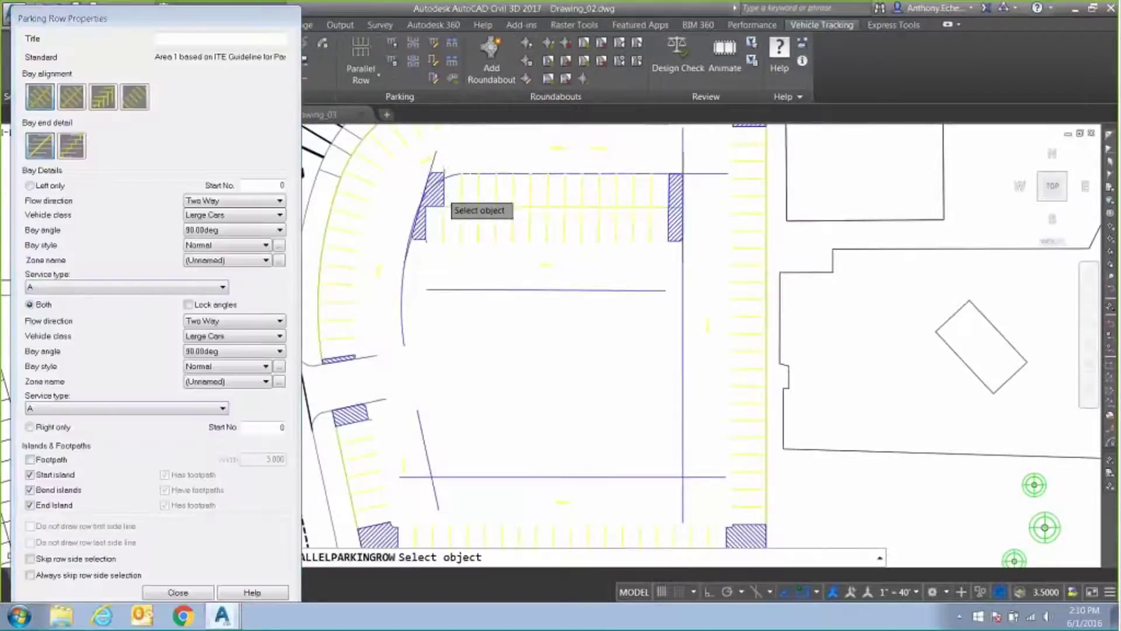
{"action": "left_click", "coordinate": [486, 290]}
{"action": "left_click", "coordinate": [497, 320]}
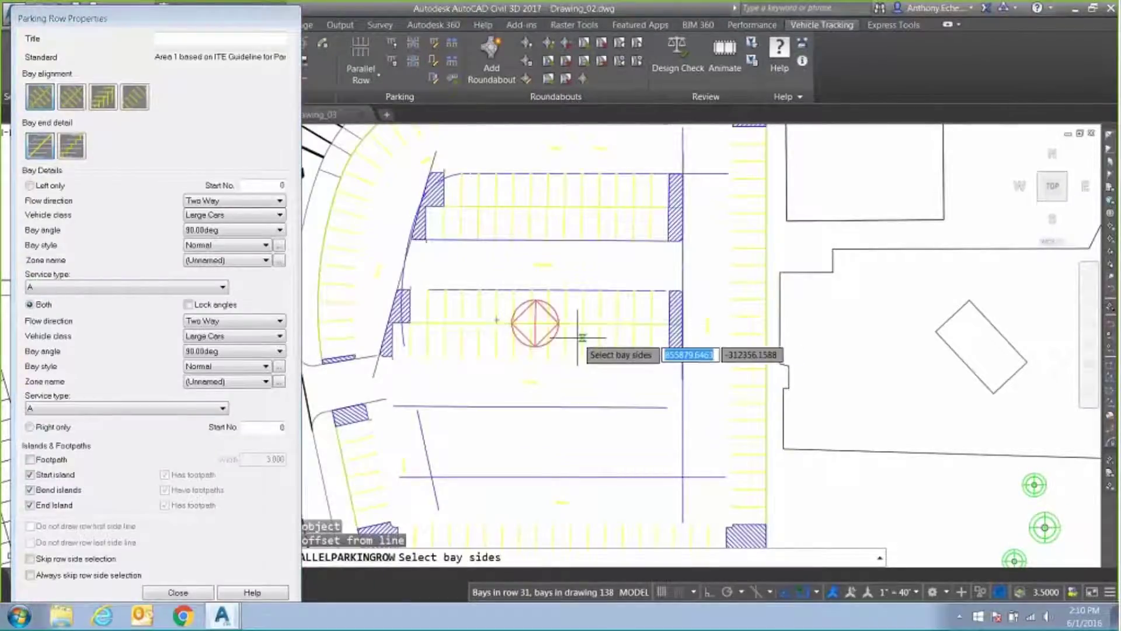
{"action": "left_click", "coordinate": [577, 338]}
Step: Move the middle row's west end onto the curved aisle line and align both sides of that end with the curve
{"action": "scroll", "coordinate": [442, 326], "scroll_direction": "up", "scroll_amount": 2}
{"action": "left_click", "coordinate": [358, 322]}
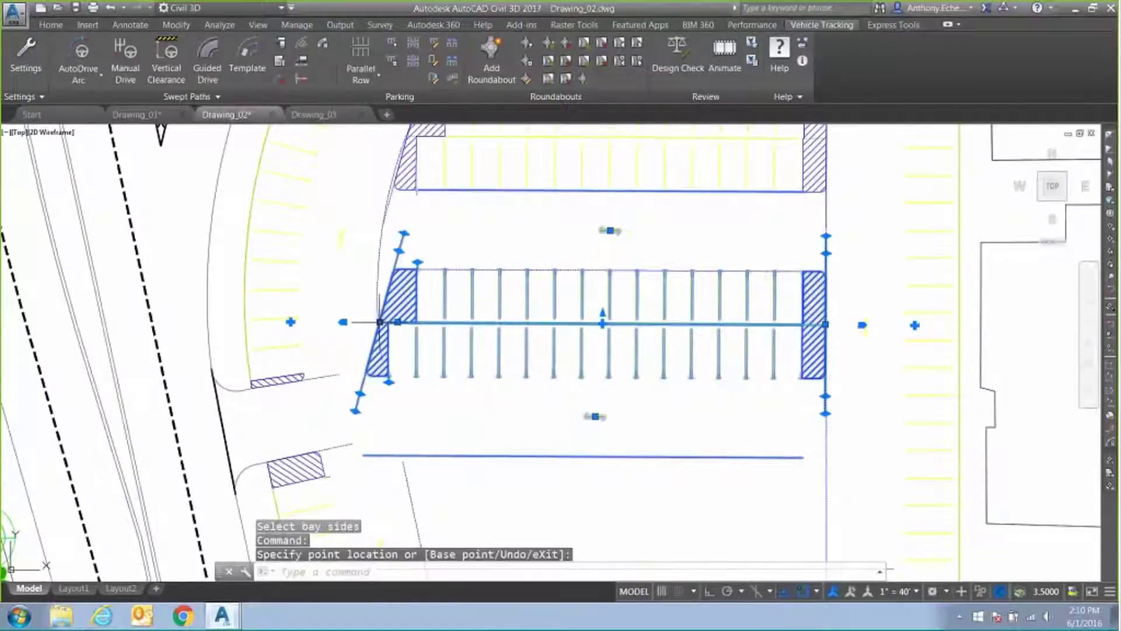
{"action": "left_click", "coordinate": [403, 234]}
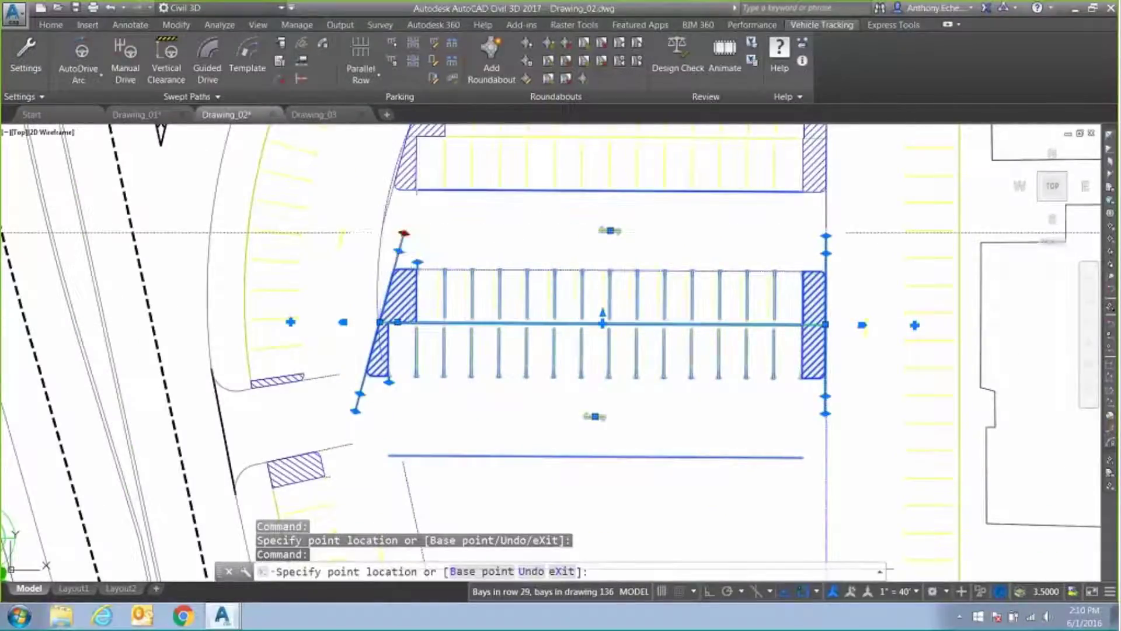
{"action": "left_click", "coordinate": [357, 411]}
{"action": "left_click", "coordinate": [384, 411]}
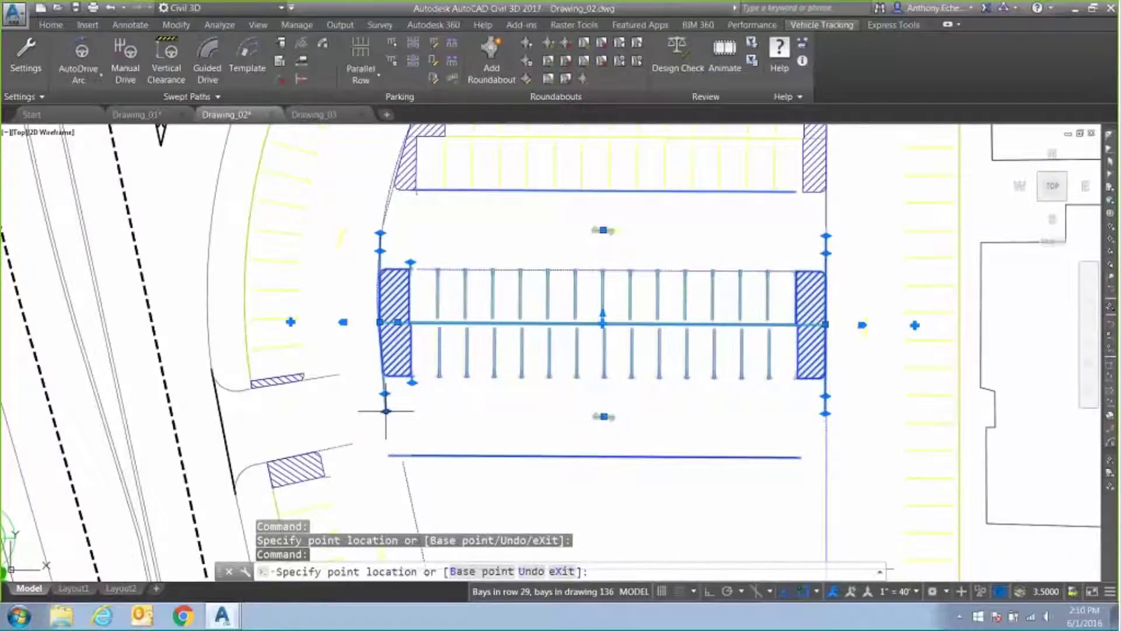
{"action": "key", "text": "Escape"}
Step: Add another parallel parking row south of the middle row, with bays on both sides
{"action": "scroll", "coordinate": [565, 324], "scroll_direction": "down", "scroll_amount": 3}
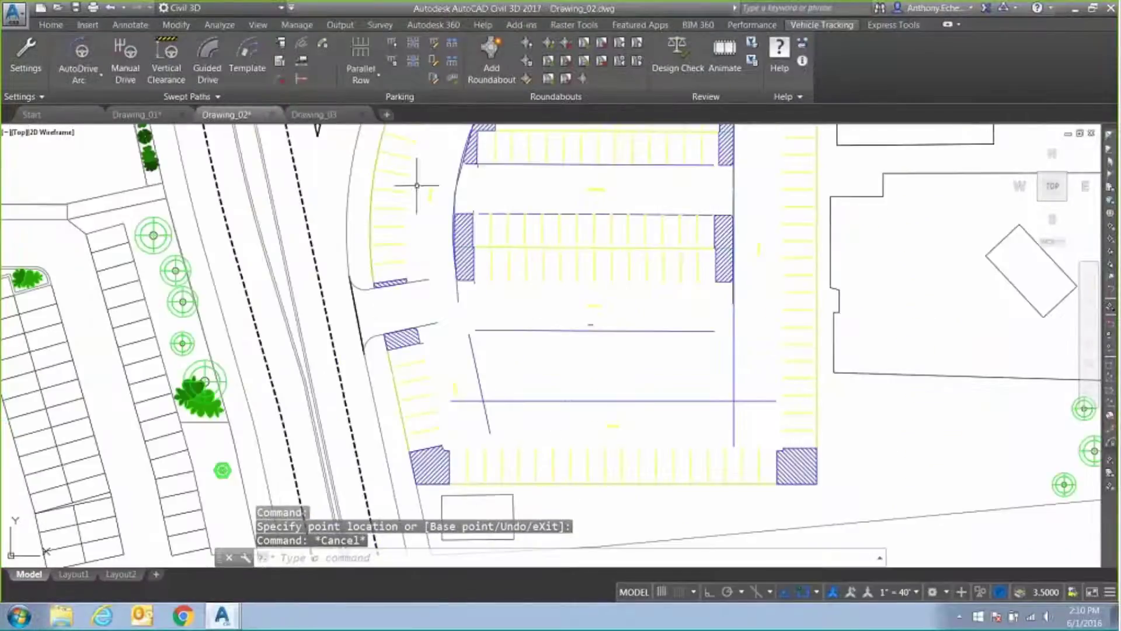
{"action": "left_click", "coordinate": [361, 54]}
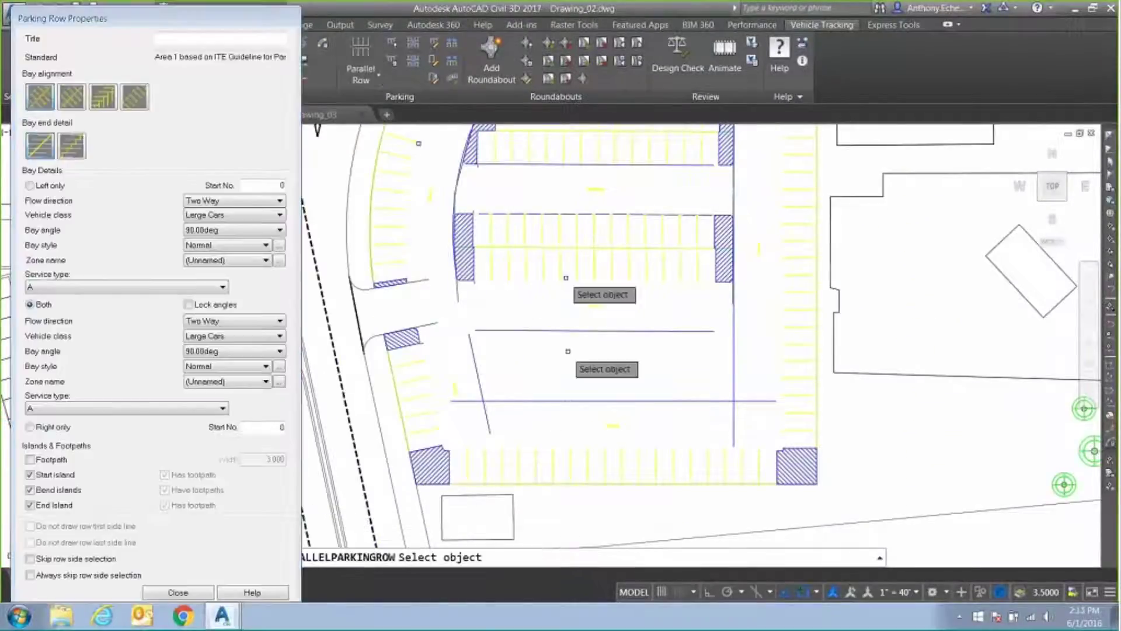
{"action": "left_click", "coordinate": [470, 275]}
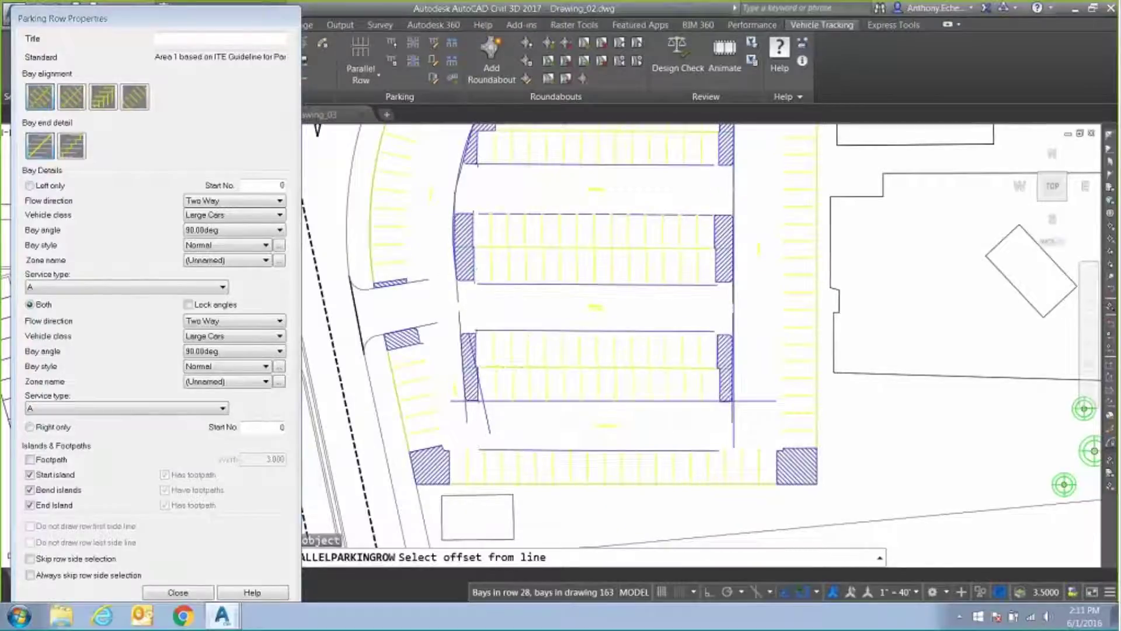
{"action": "left_click", "coordinate": [533, 367]}
{"action": "scroll", "coordinate": [533, 369], "scroll_direction": "up", "scroll_amount": 3}
{"action": "left_click", "coordinate": [730, 366]}
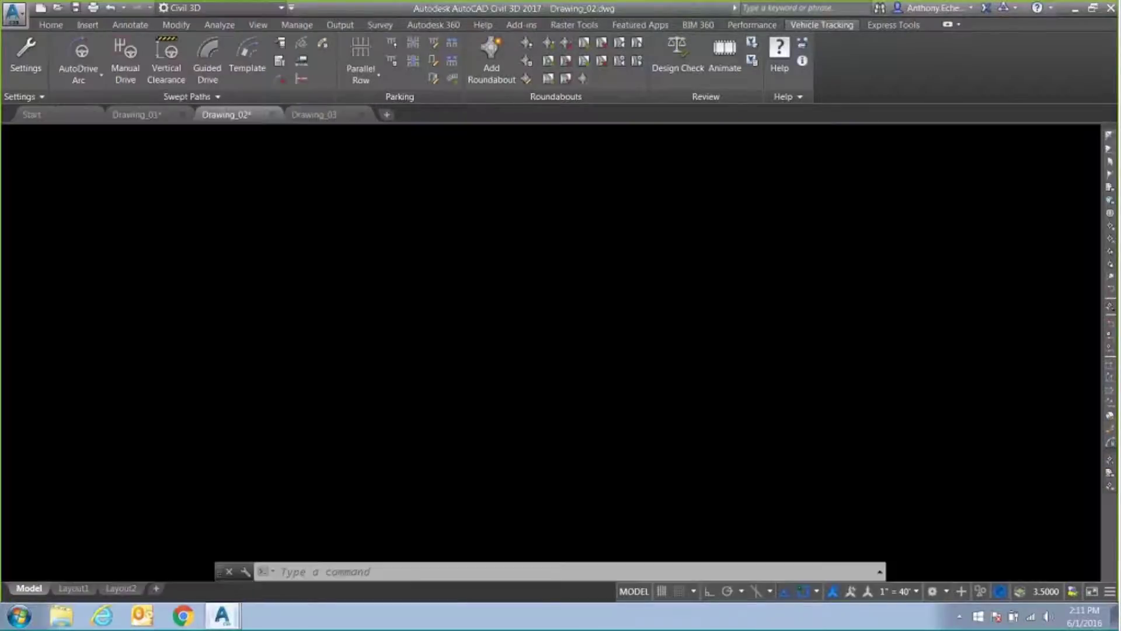
Step: Fit the south row's west end to the west aisle line by adjusting its end point and both end sides
{"action": "left_click", "coordinate": [422, 371]}
{"action": "left_click", "coordinate": [441, 371]}
{"action": "left_click", "coordinate": [433, 282]}
{"action": "left_click", "coordinate": [428, 282]}
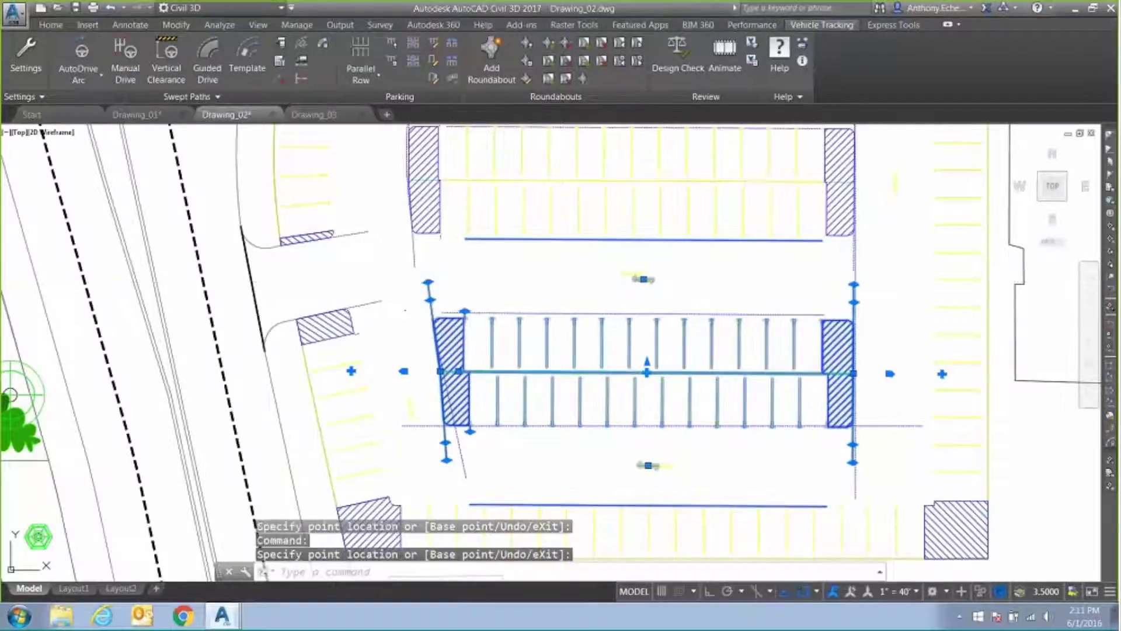
{"action": "left_click", "coordinate": [447, 460]}
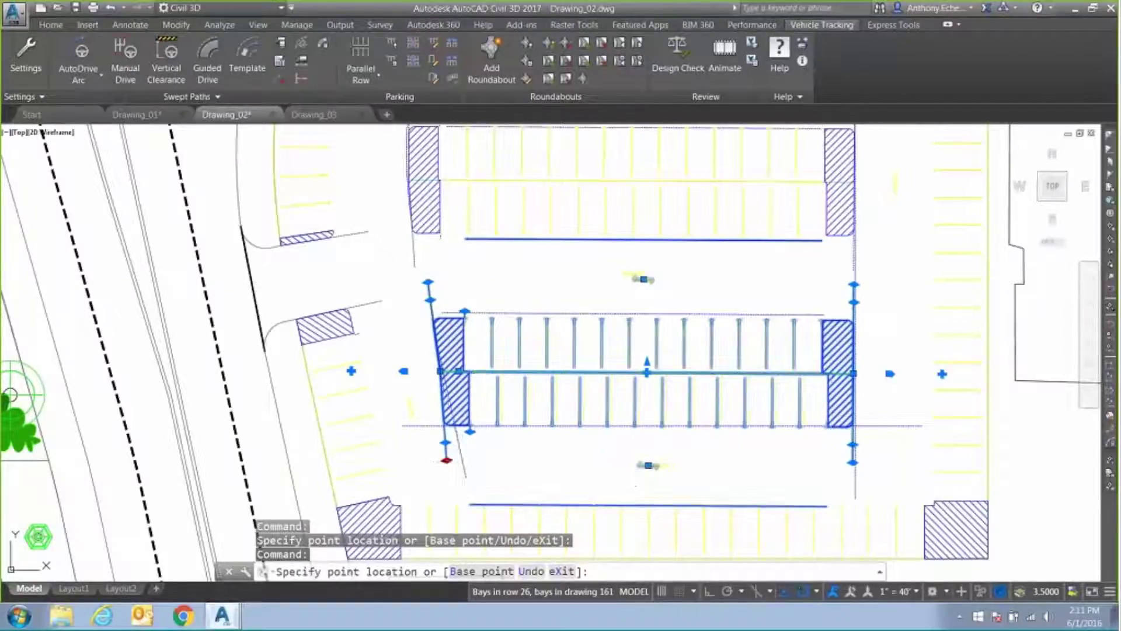
{"action": "left_click", "coordinate": [462, 460]}
{"action": "key", "text": "Escape"}
Step: Edit the east perimeter bay beside the southeast corner island and set its bay type to Disabled
{"action": "scroll", "coordinate": [561, 462], "scroll_direction": "down", "scroll_amount": 6}
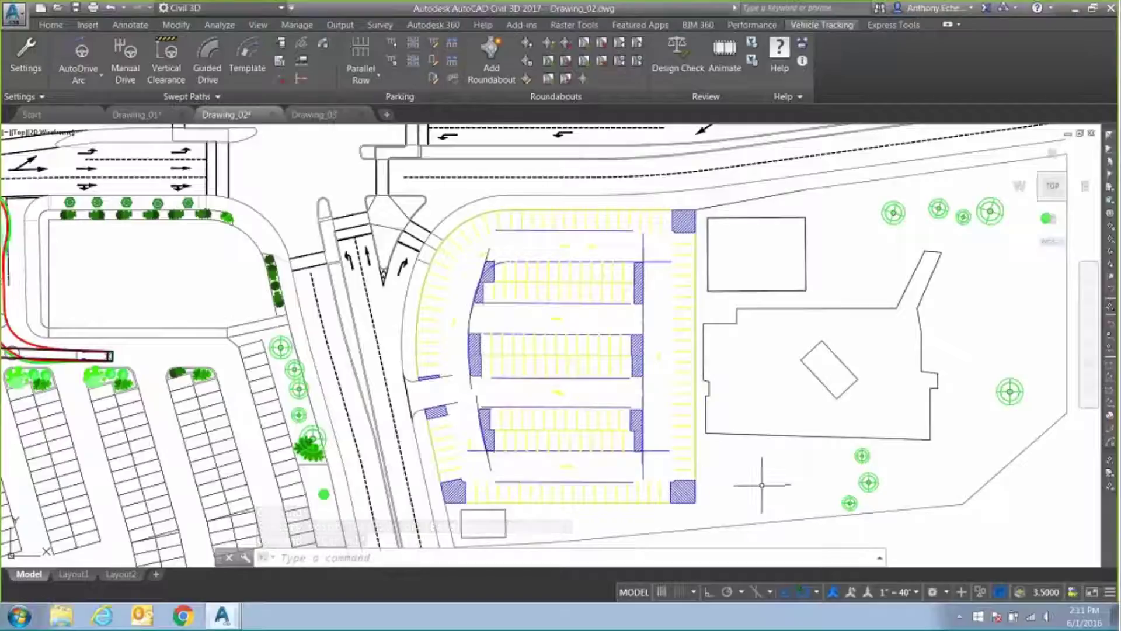
{"action": "scroll", "coordinate": [762, 485], "scroll_direction": "up", "scroll_amount": 4}
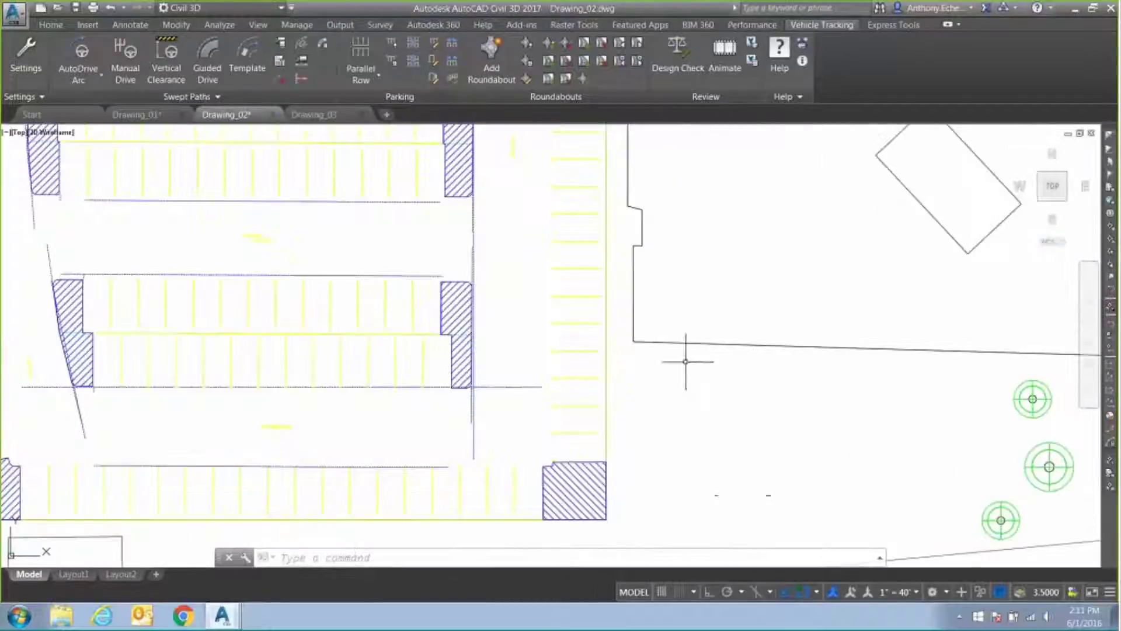
{"action": "middle_click_drag", "start_coordinate": [729, 386], "coordinate": [686, 398]}
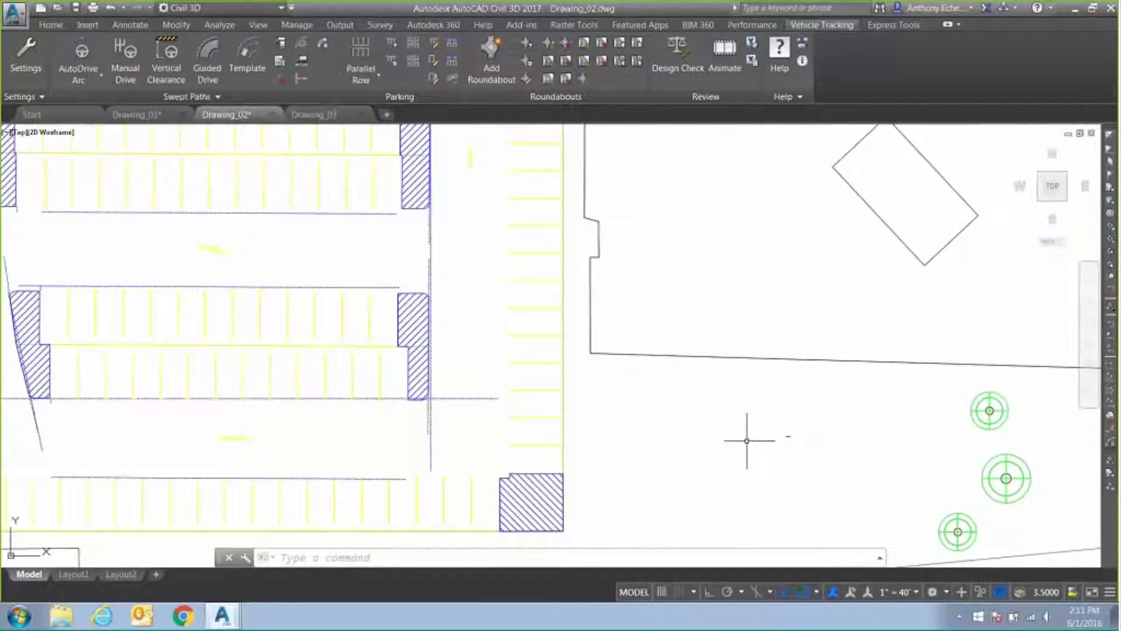
{"action": "left_click", "coordinate": [436, 62]}
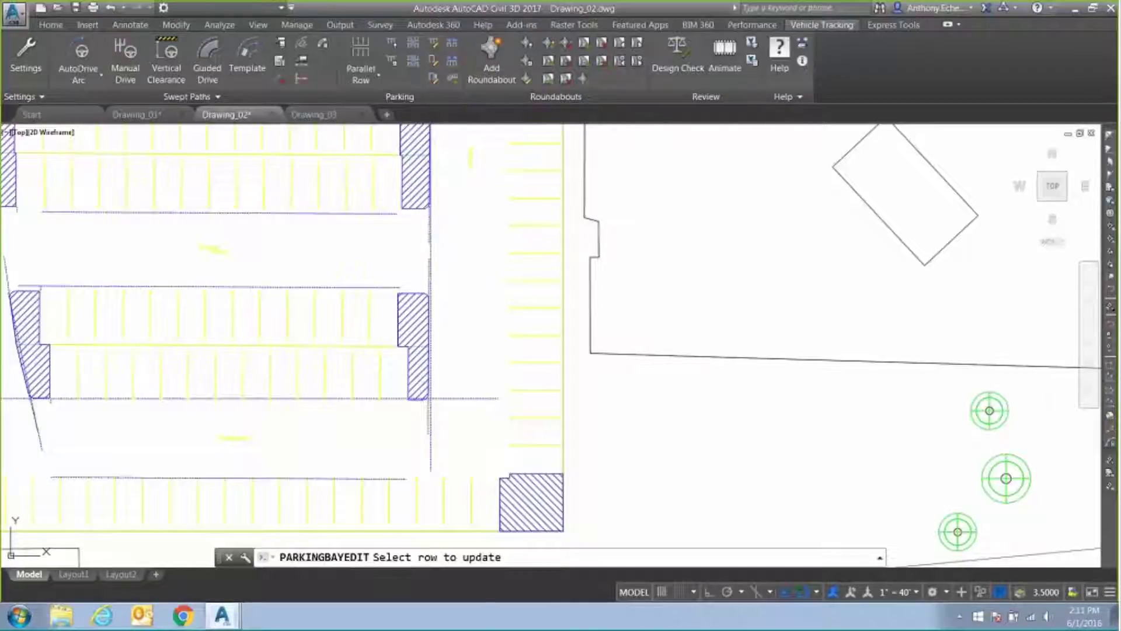
{"action": "left_click", "coordinate": [538, 459]}
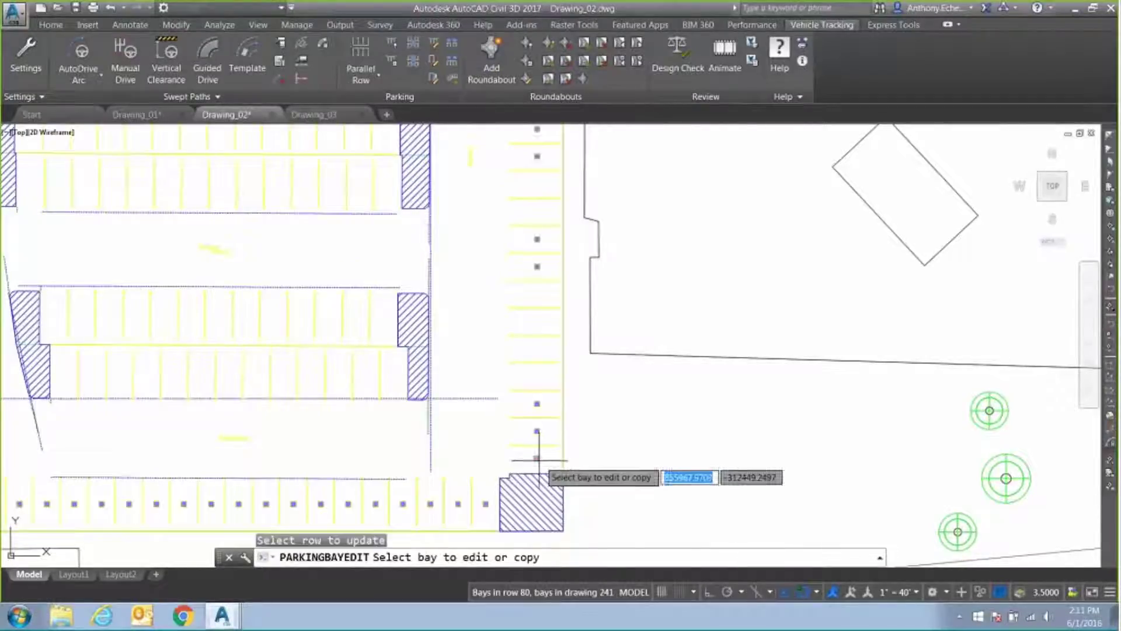
{"action": "left_click", "coordinate": [538, 460]}
{"action": "left_click", "coordinate": [958, 170]}
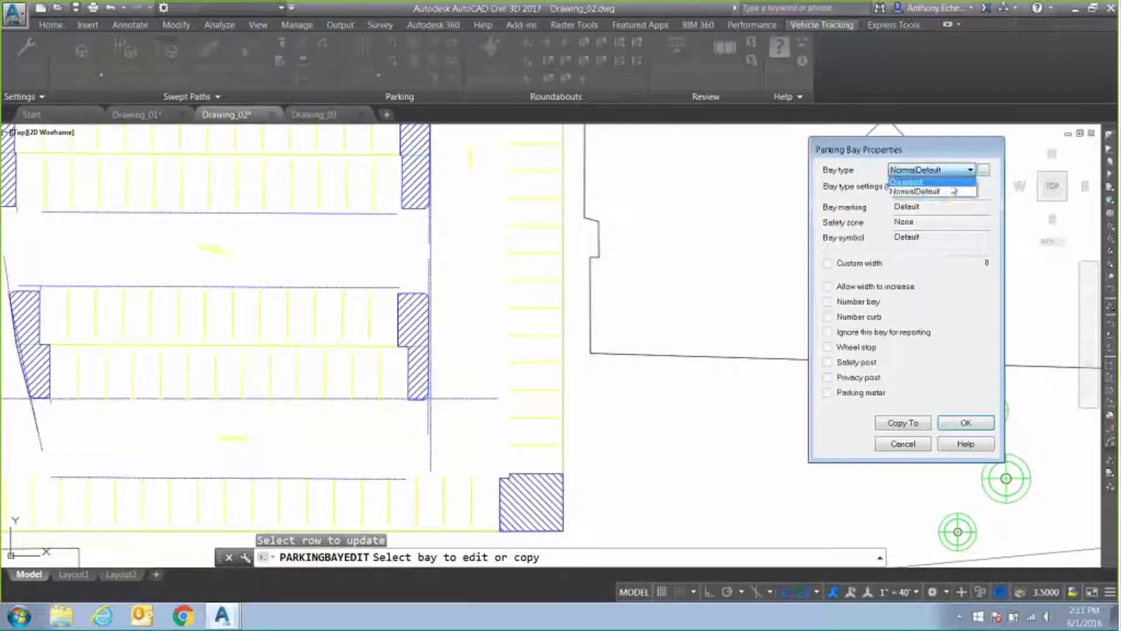
{"action": "left_click", "coordinate": [910, 182]}
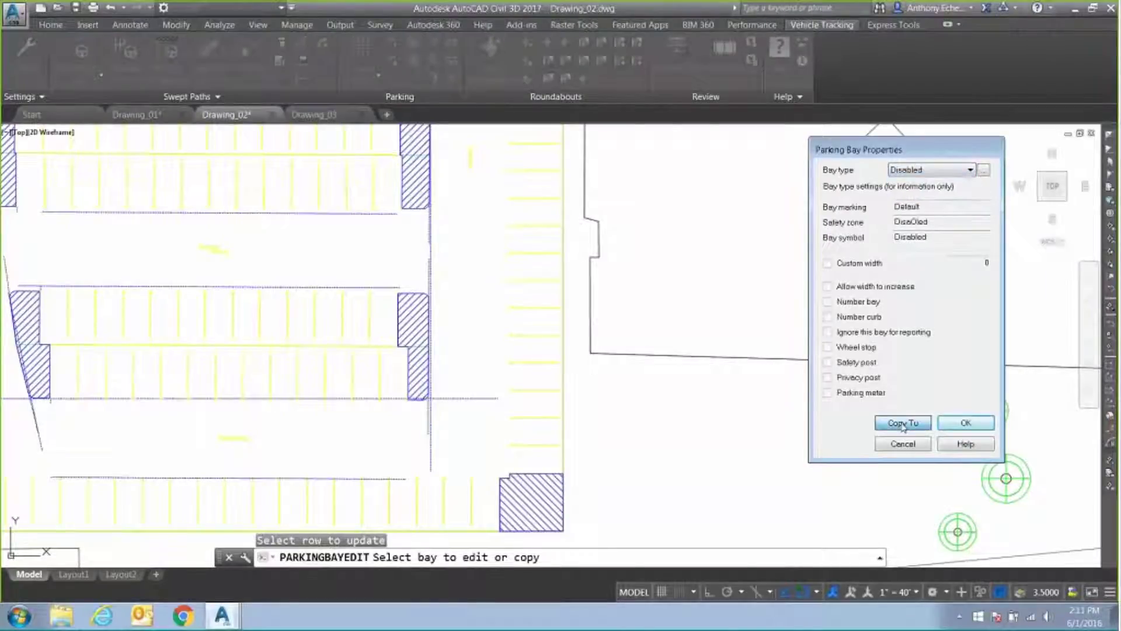
Step: Copy the Disabled bay settings to the next five bays northward along the east perimeter and close the bay properties
{"action": "left_click", "coordinate": [903, 426]}
{"action": "scroll", "coordinate": [537, 407], "scroll_direction": "up", "scroll_amount": 2}
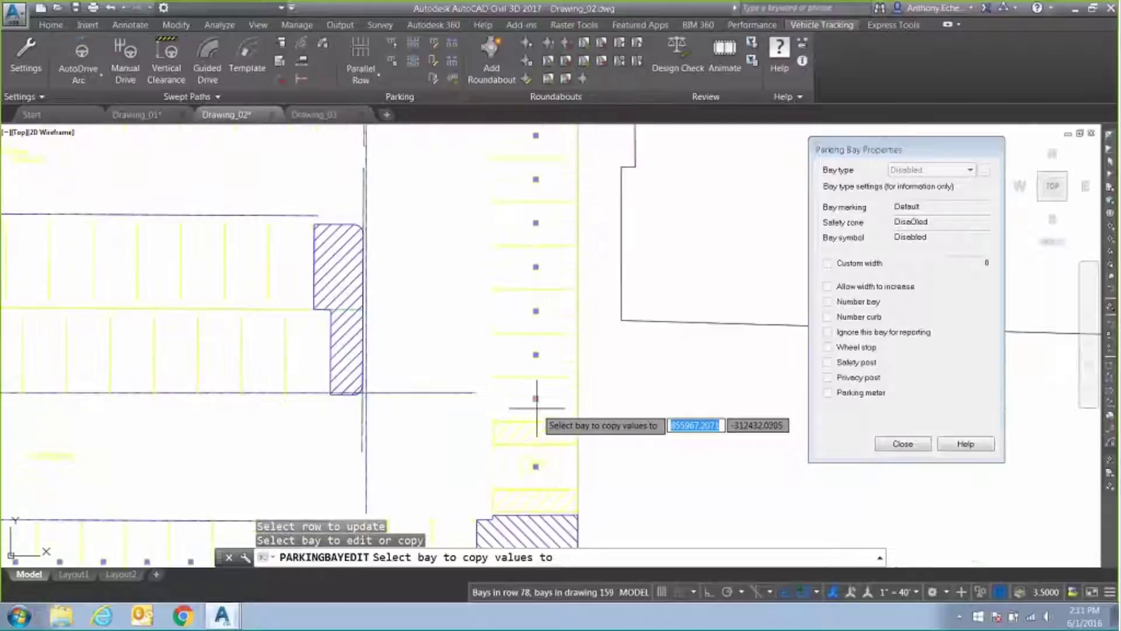
{"action": "scroll", "coordinate": [536, 407], "scroll_direction": "up", "scroll_amount": 2}
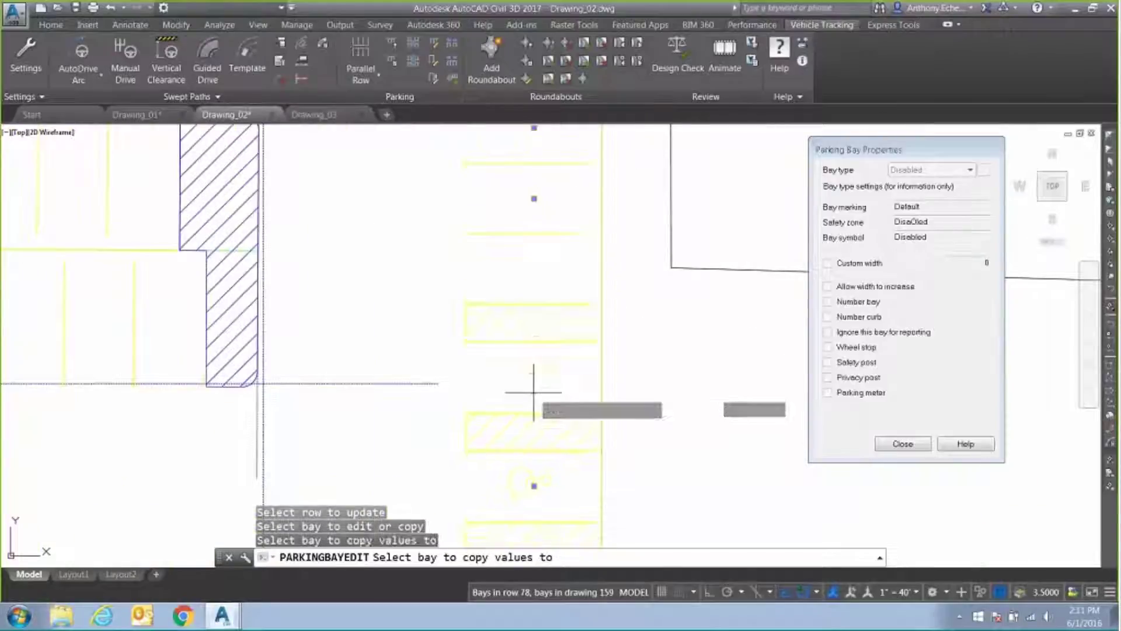
{"action": "left_click", "coordinate": [533, 248]}
{"action": "middle_click_drag", "start_coordinate": [533, 246], "coordinate": [541, 421]}
{"action": "left_click", "coordinate": [532, 304]}
{"action": "middle_click_drag", "start_coordinate": [531, 306], "coordinate": [528, 430]}
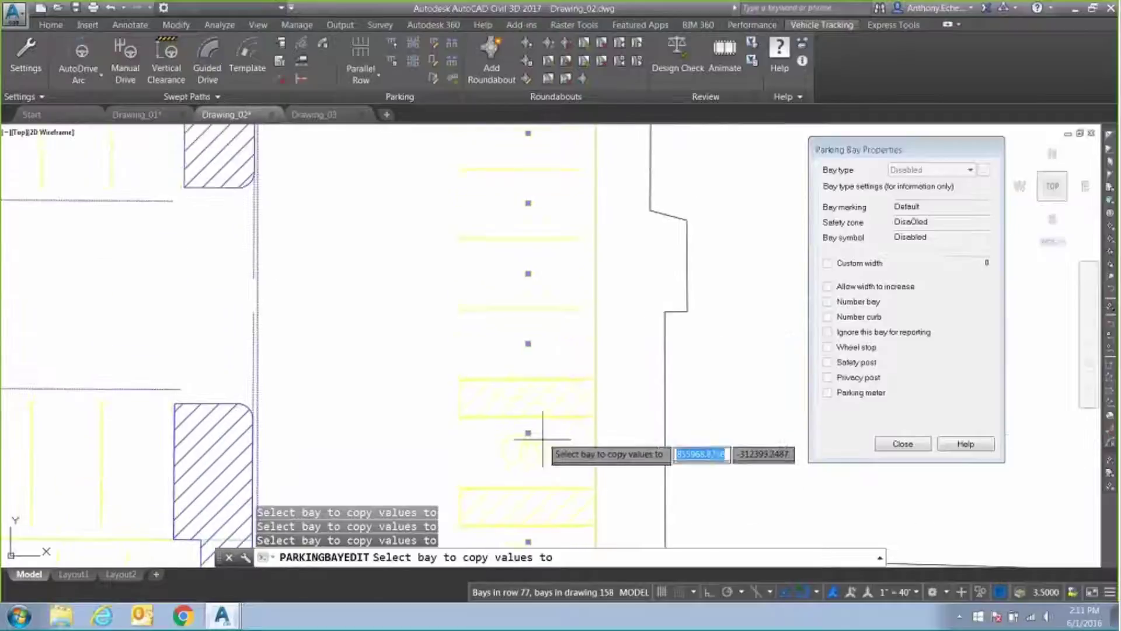
{"action": "left_click", "coordinate": [527, 349]}
{"action": "left_click", "coordinate": [528, 230]}
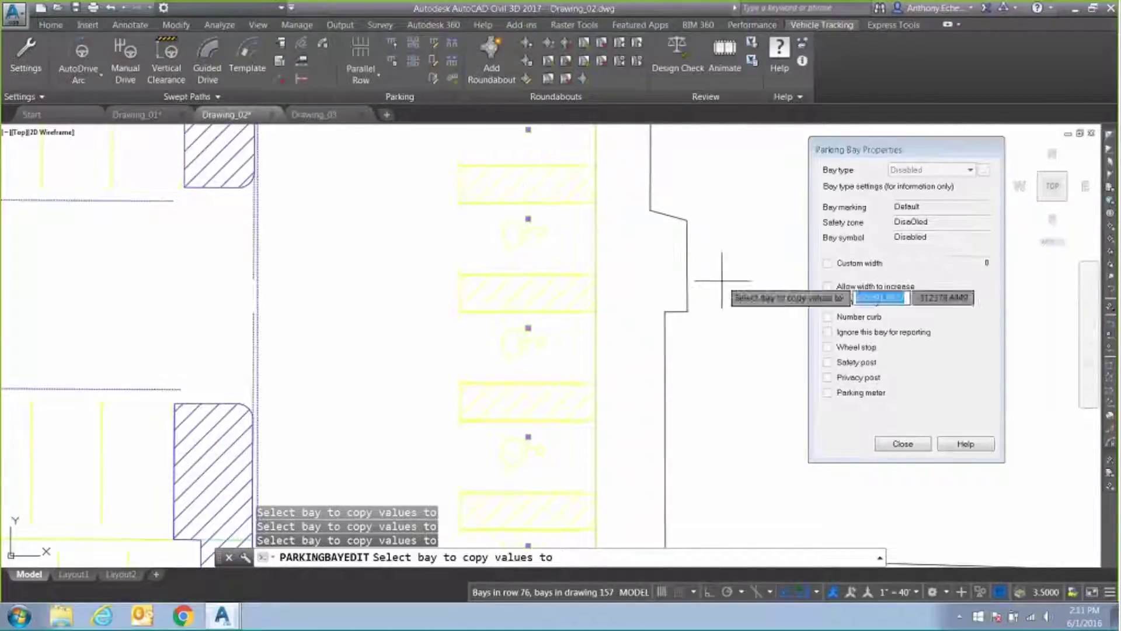
{"action": "left_click", "coordinate": [903, 444]}
{"action": "scroll", "coordinate": [744, 388], "scroll_direction": "down", "scroll_amount": 6}
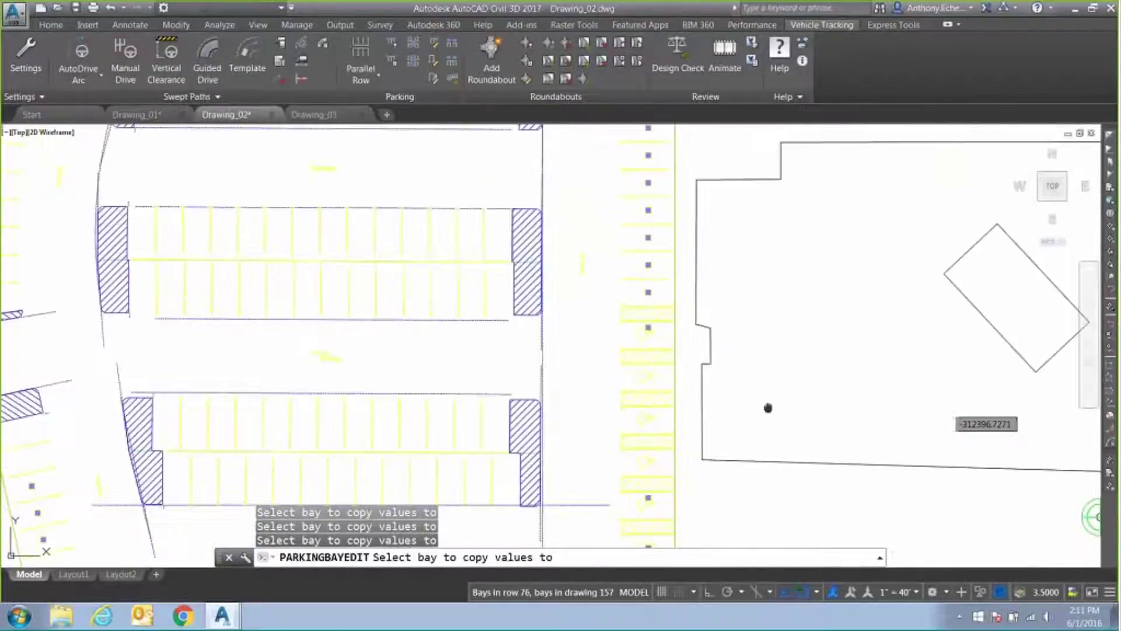
Step: Generate the parking bay report, widen its Standard, Bay type and % columns to read them, and close it
{"action": "key", "text": "Escape"}
{"action": "scroll", "coordinate": [856, 377], "scroll_direction": "down", "scroll_amount": 3}
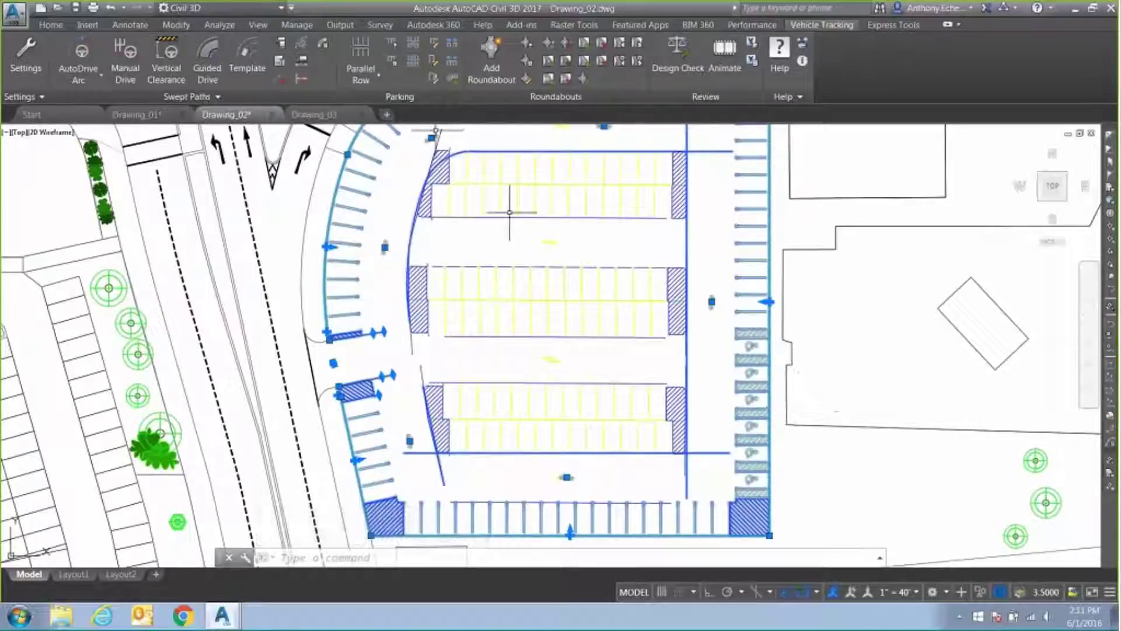
{"action": "left_click", "coordinate": [394, 65]}
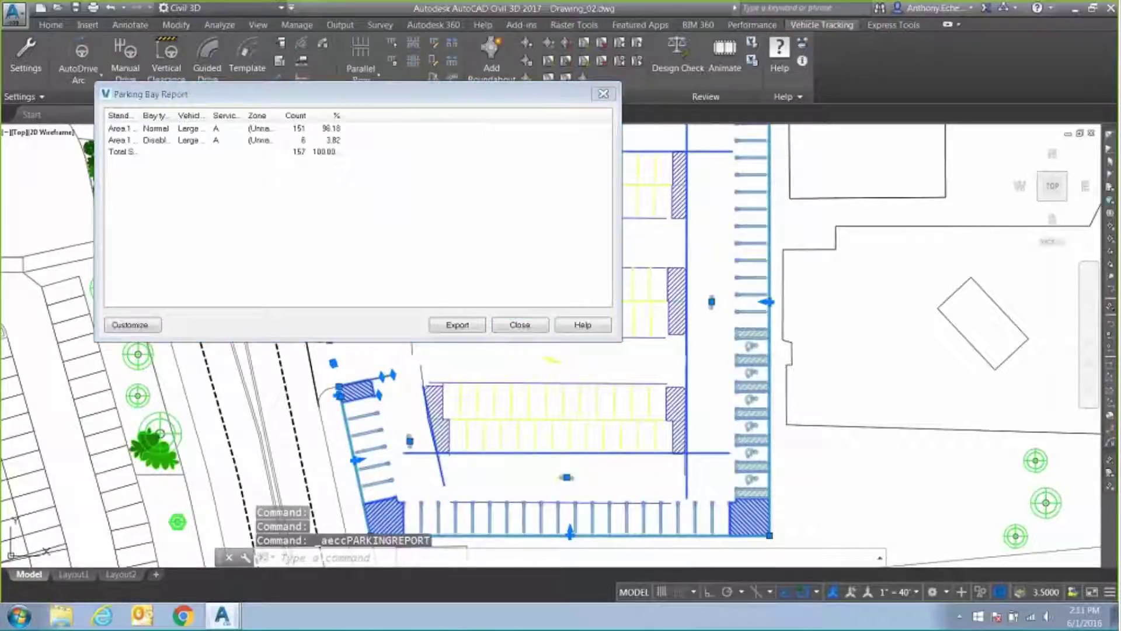
{"action": "left_click_drag", "start_coordinate": [141, 114], "coordinate": [173, 113]}
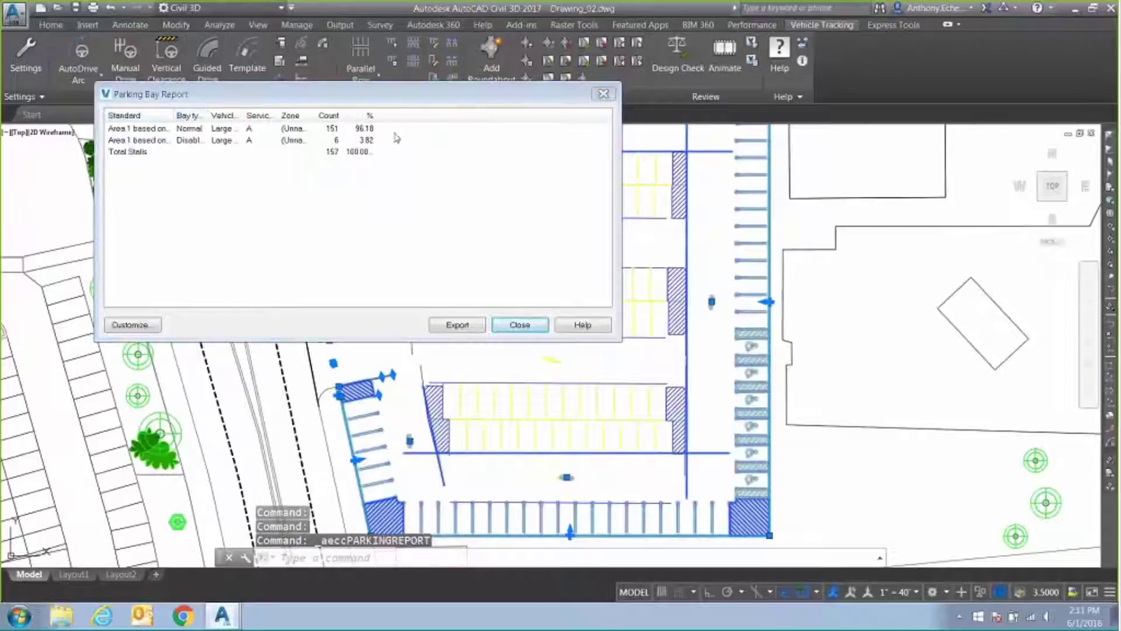
{"action": "left_click_drag", "start_coordinate": [383, 115], "coordinate": [394, 115]}
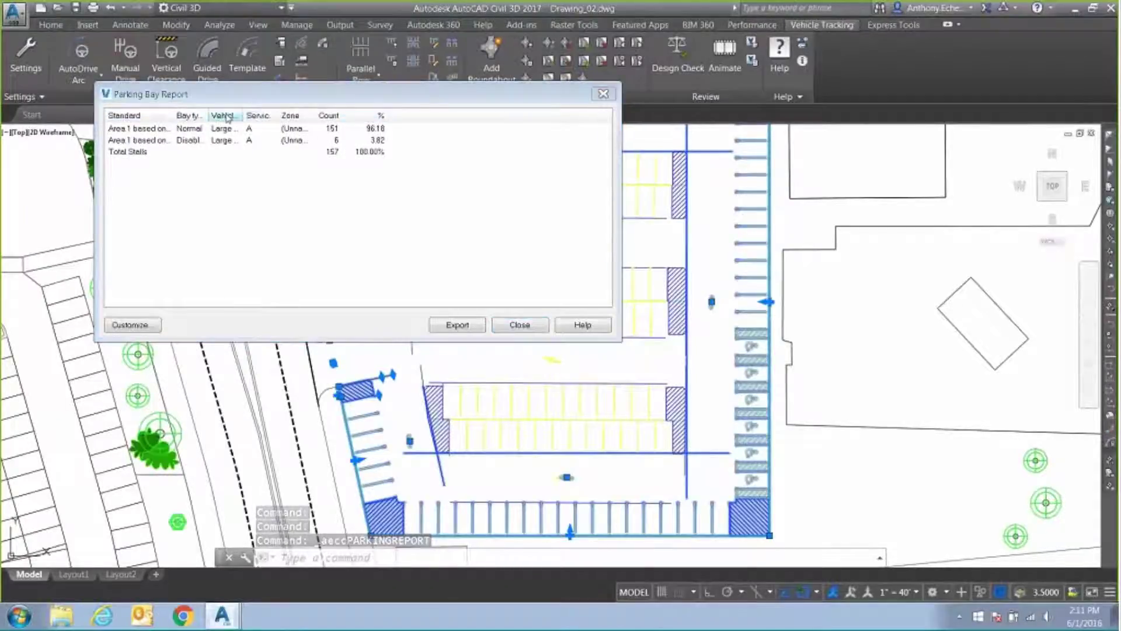
{"action": "left_click_drag", "start_coordinate": [208, 115], "coordinate": [223, 115]}
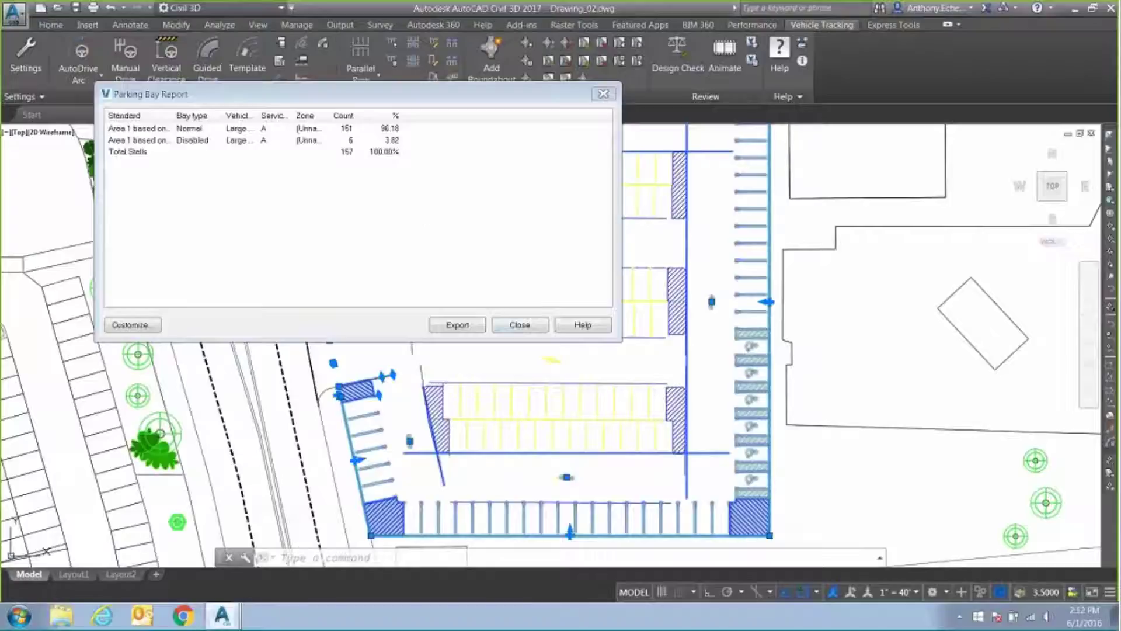
{"action": "left_click", "coordinate": [521, 325]}
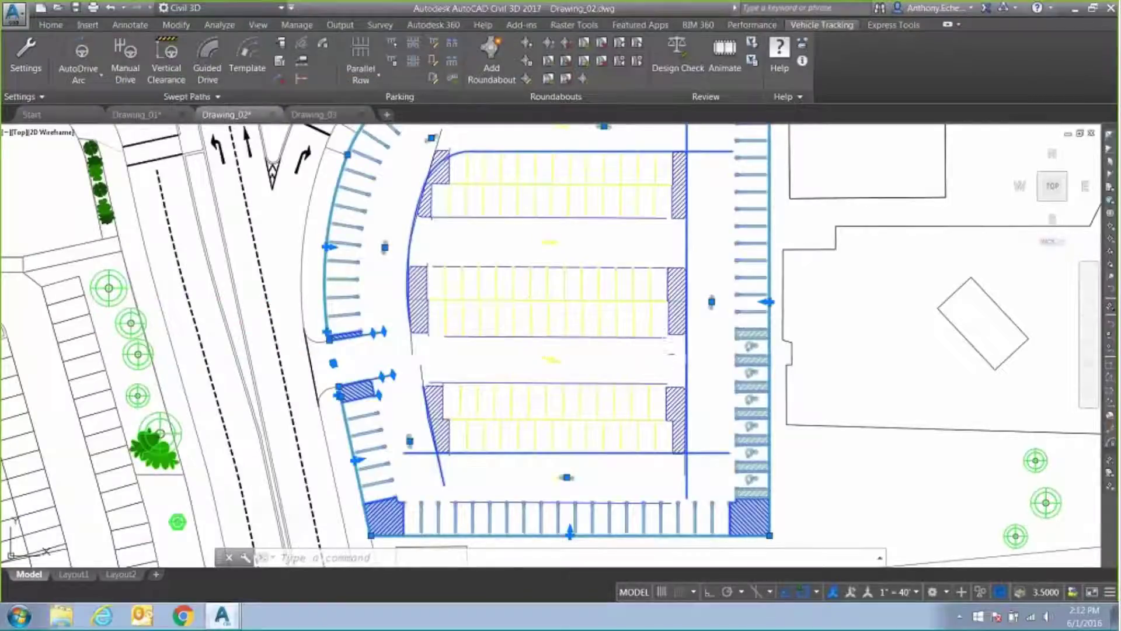
{"action": "key", "text": "Escape"}
Step: Set the bay angle on the south side of the middle interior parking row to 45 degrees
{"action": "scroll", "coordinate": [612, 354], "scroll_direction": "down", "scroll_amount": 2}
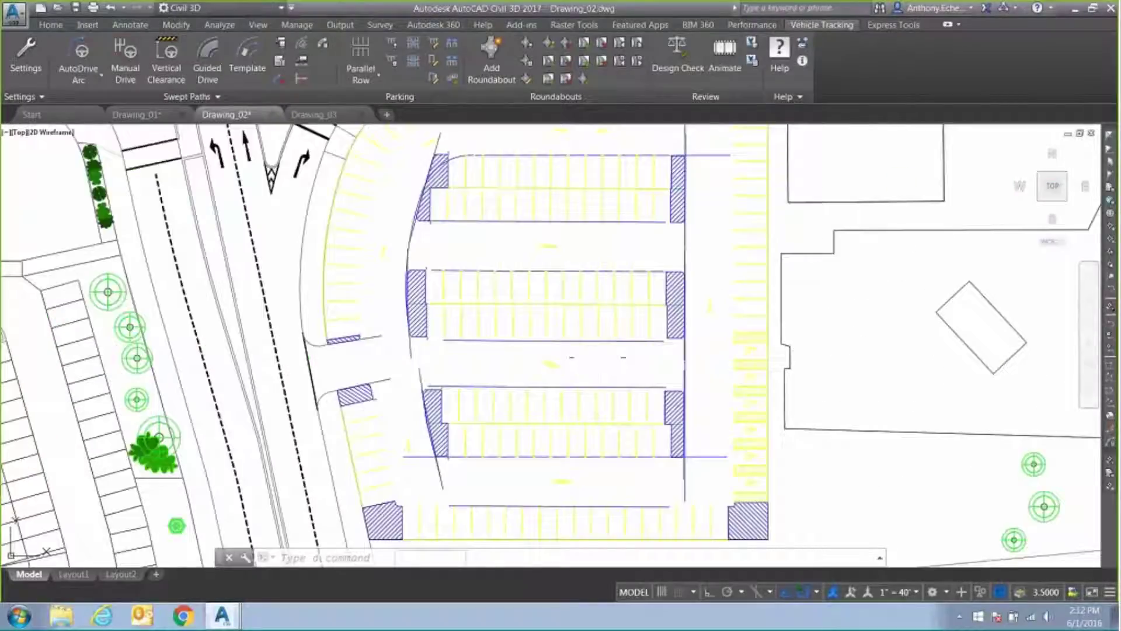
{"action": "scroll", "coordinate": [598, 358], "scroll_direction": "up", "scroll_amount": 2}
{"action": "middle_click_drag", "start_coordinate": [570, 368], "coordinate": [645, 364]}
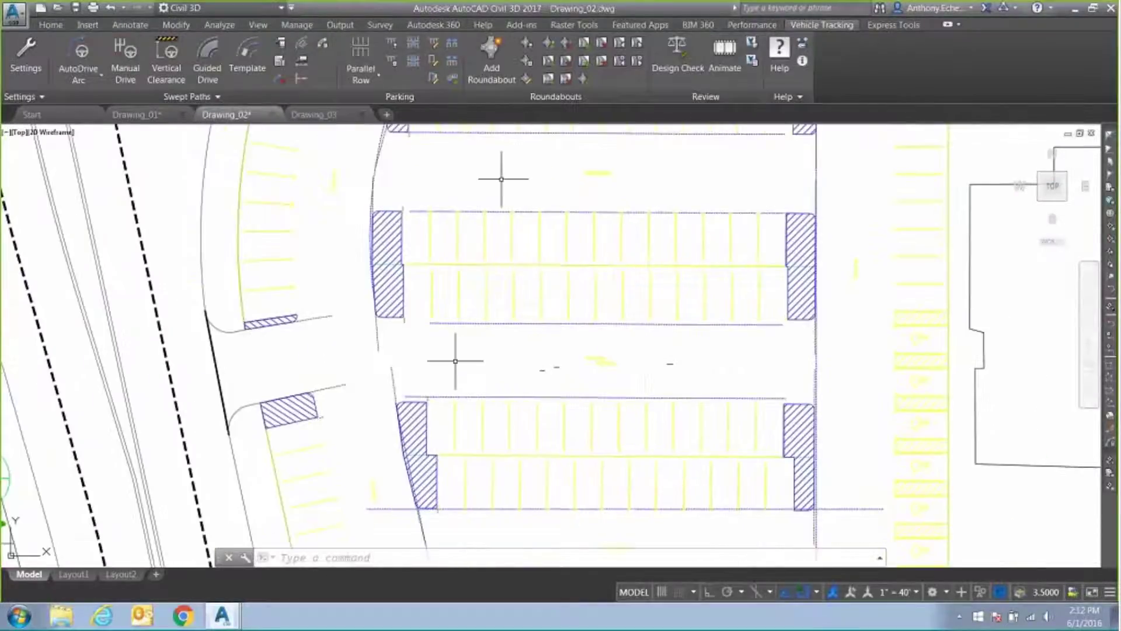
{"action": "left_click", "coordinate": [435, 45]}
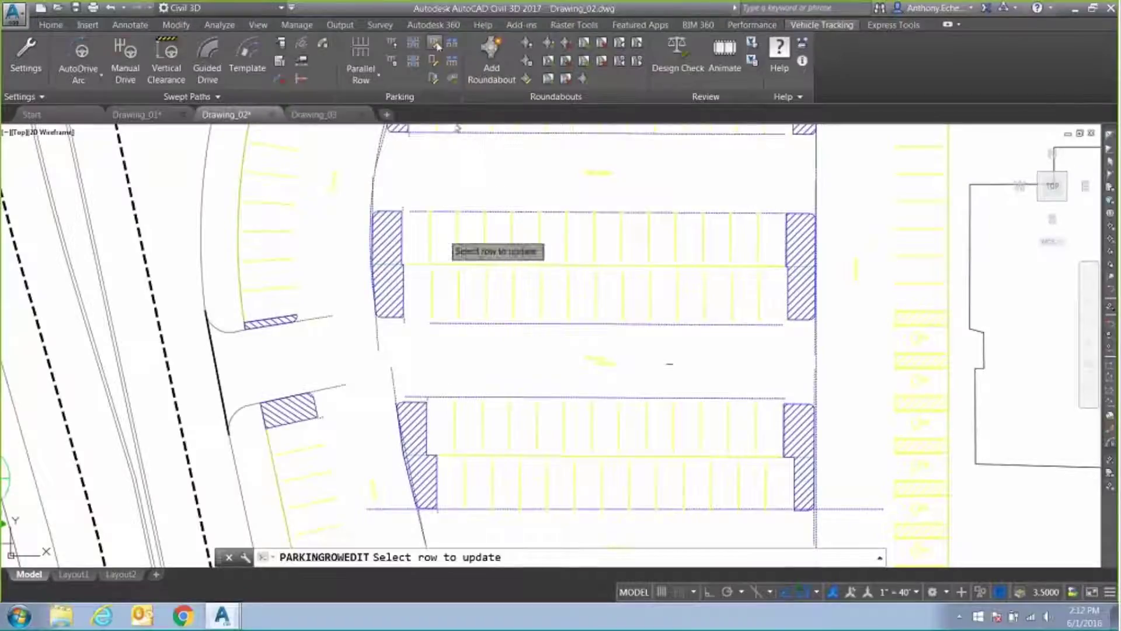
{"action": "left_click", "coordinate": [398, 306]}
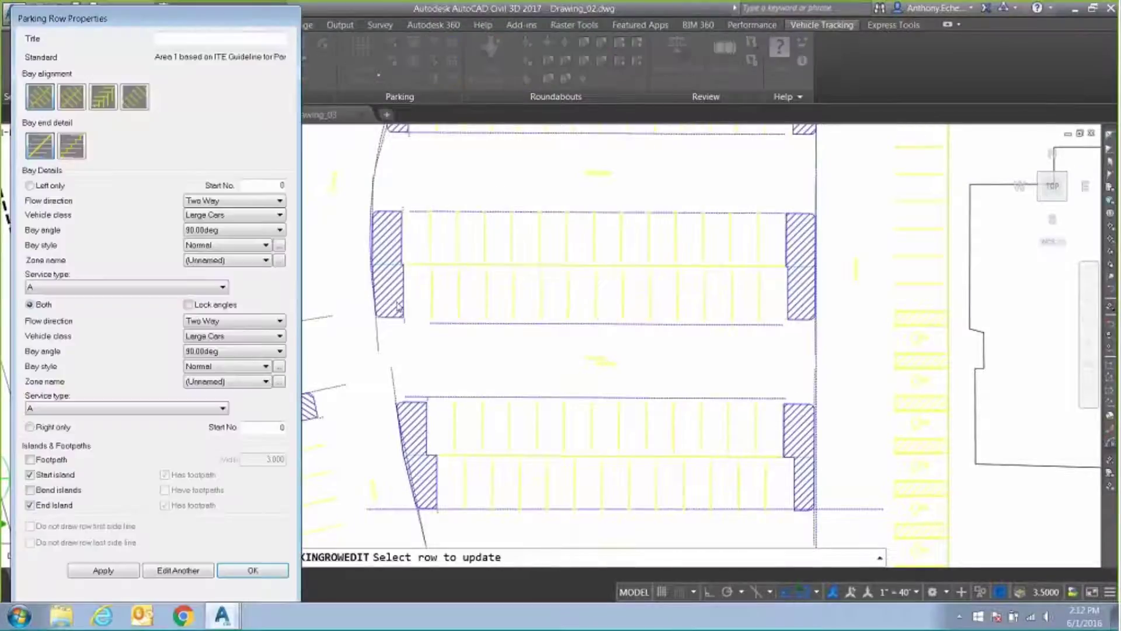
{"action": "left_click", "coordinate": [232, 353]}
{"action": "left_click", "coordinate": [222, 373]}
{"action": "key", "text": "Tab"}
{"action": "left_click", "coordinate": [232, 570]}
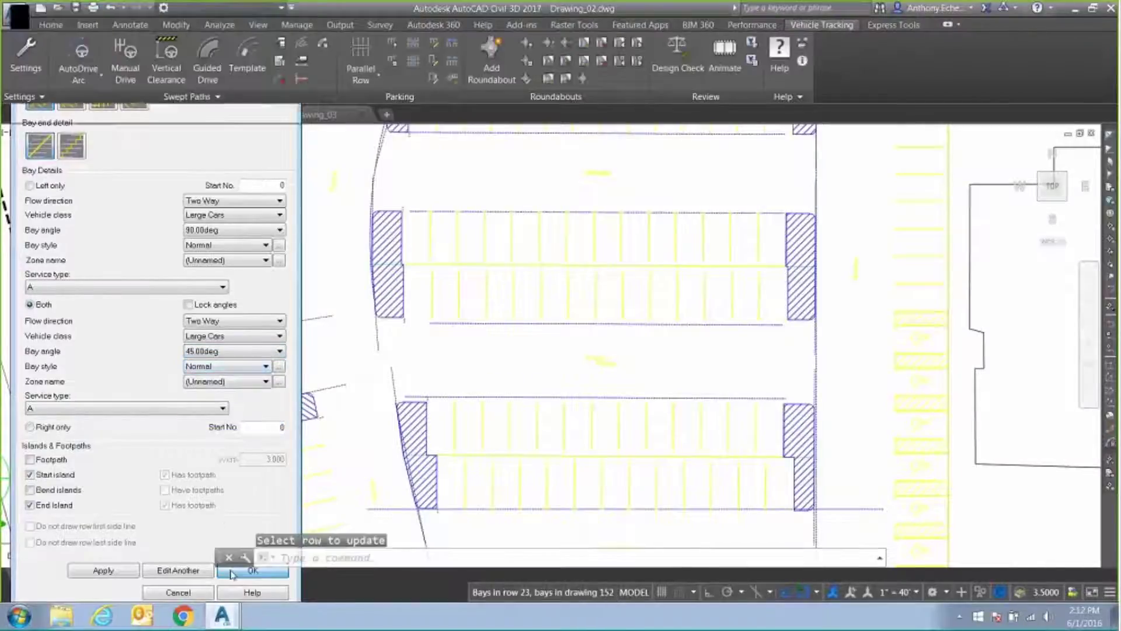
{"action": "key", "text": "Escape"}
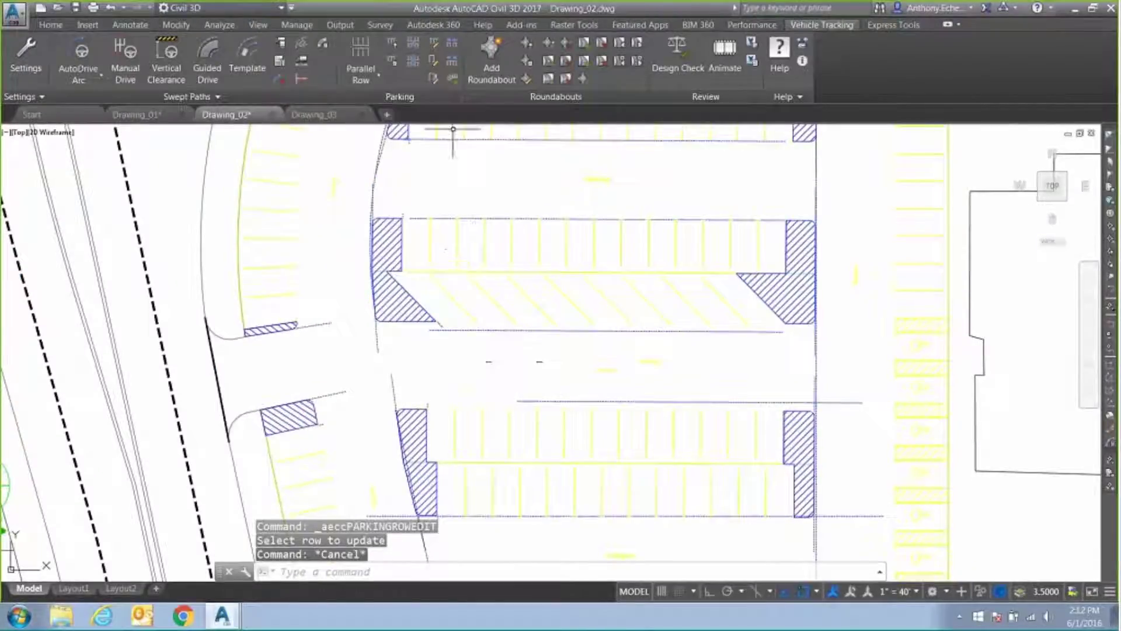
Step: Set the bay angle on the north side of the south interior parking row to 45 degrees
{"action": "left_click", "coordinate": [433, 61]}
{"action": "left_click", "coordinate": [417, 427]}
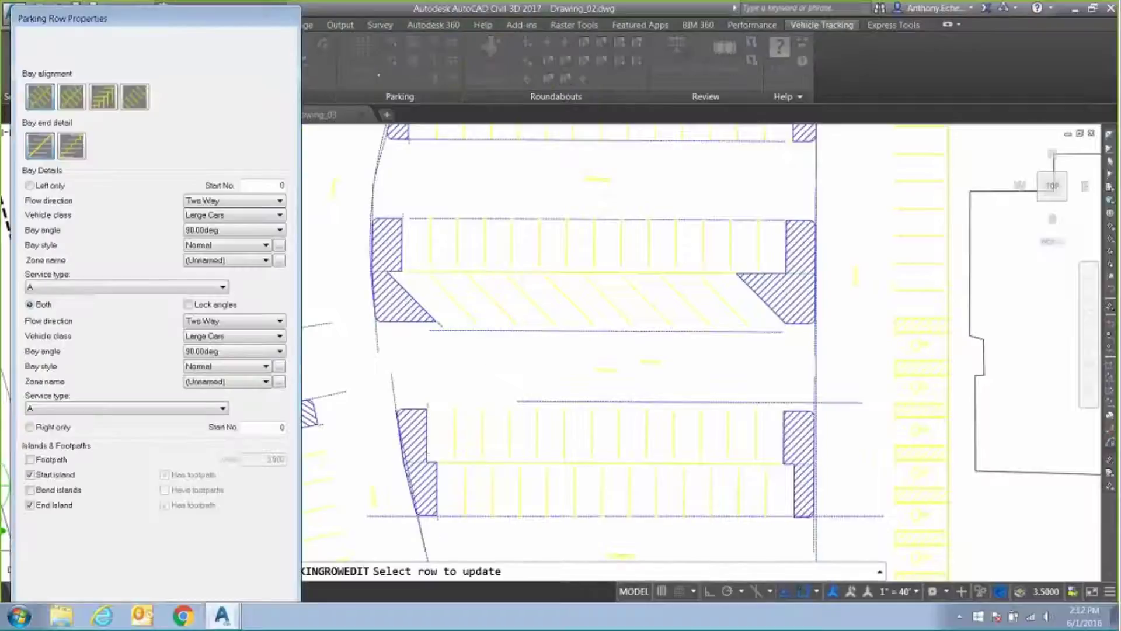
{"action": "left_click", "coordinate": [234, 230]}
{"action": "left_click", "coordinate": [250, 252]}
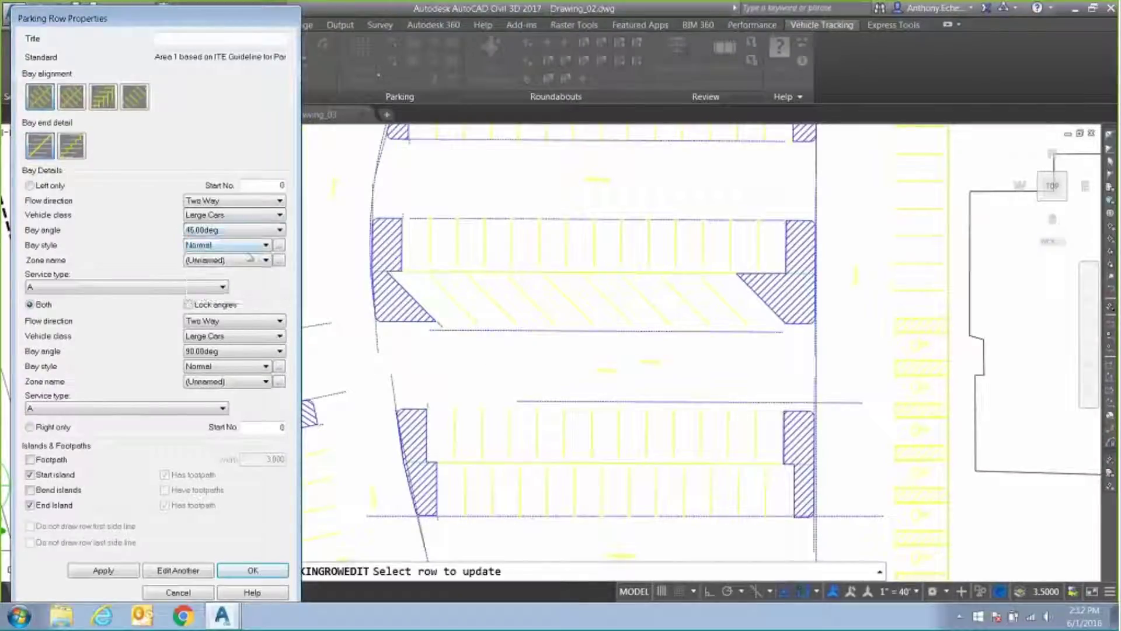
{"action": "left_click", "coordinate": [253, 570]}
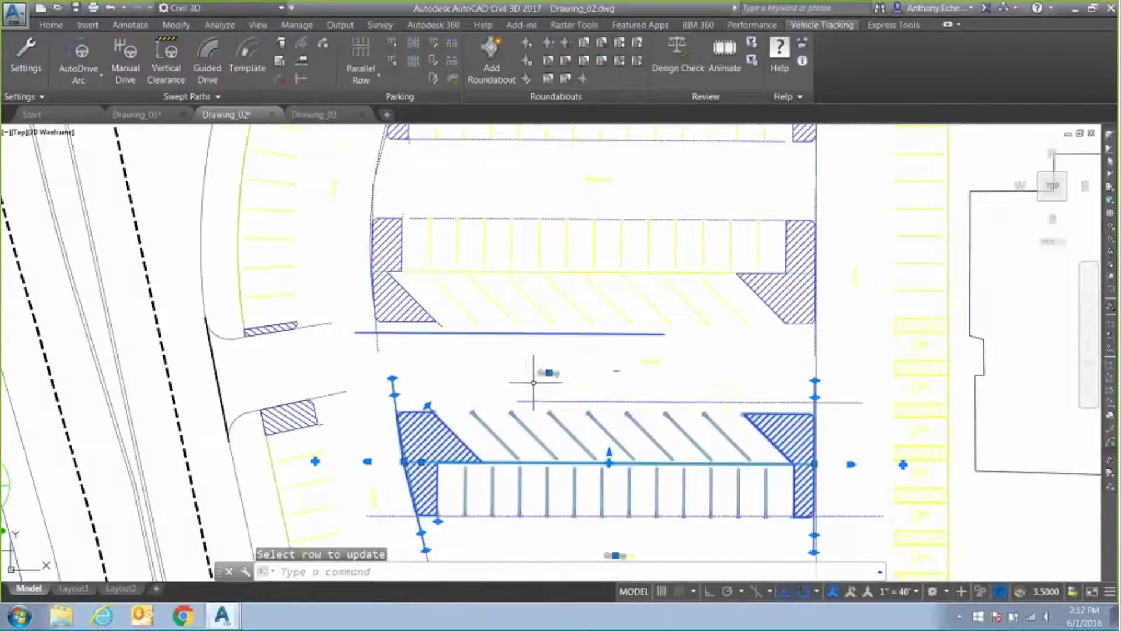
{"action": "key", "text": "Escape"}
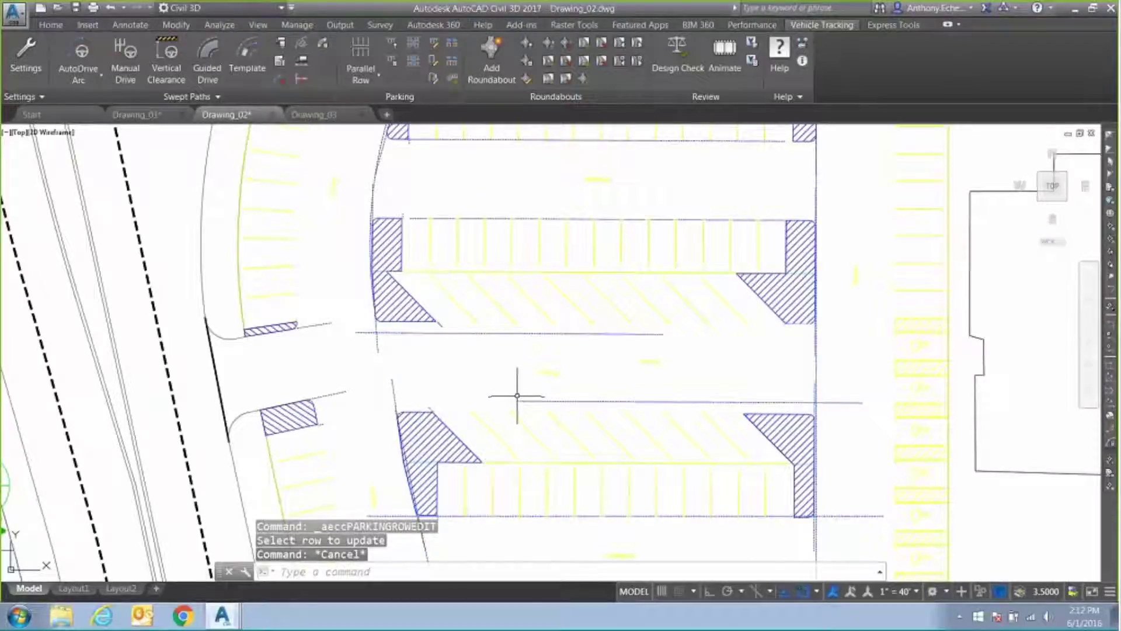
Step: Rerun the parking bay report to check the stall counts with the angled bays, and close it
{"action": "left_click", "coordinate": [395, 67]}
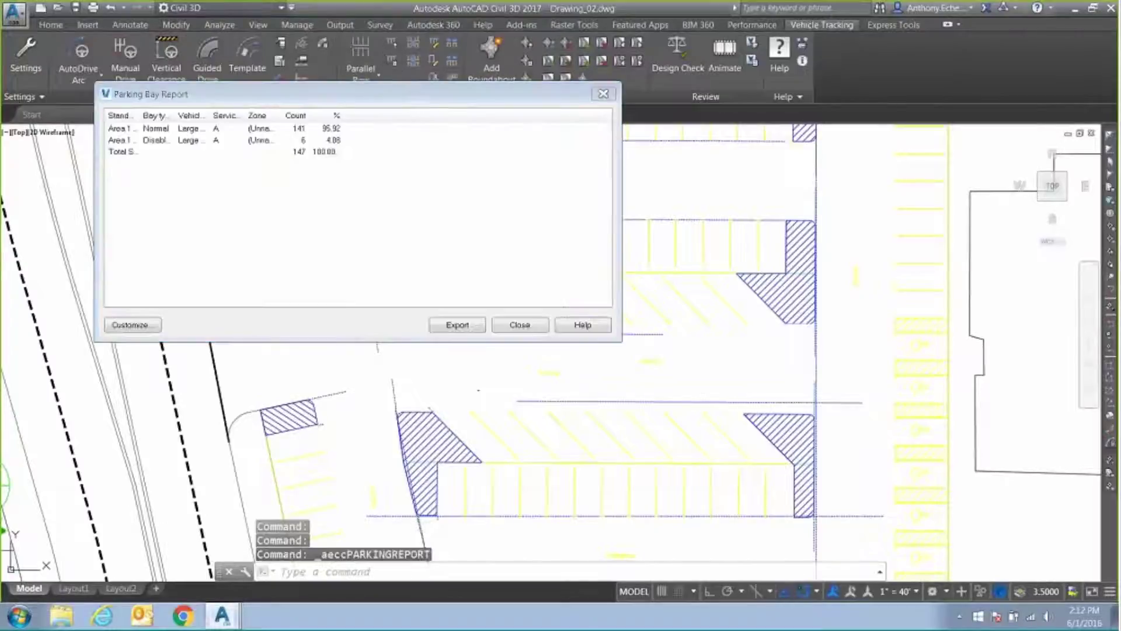
{"action": "left_click_drag", "start_coordinate": [140, 115], "coordinate": [174, 115]}
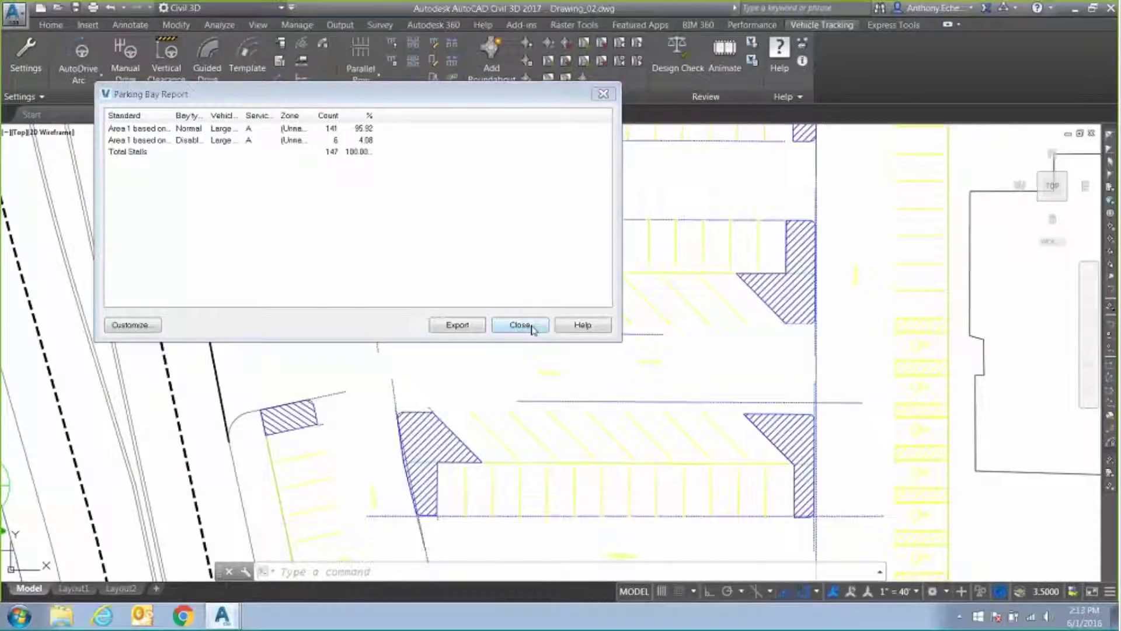
{"action": "left_click", "coordinate": [520, 326]}
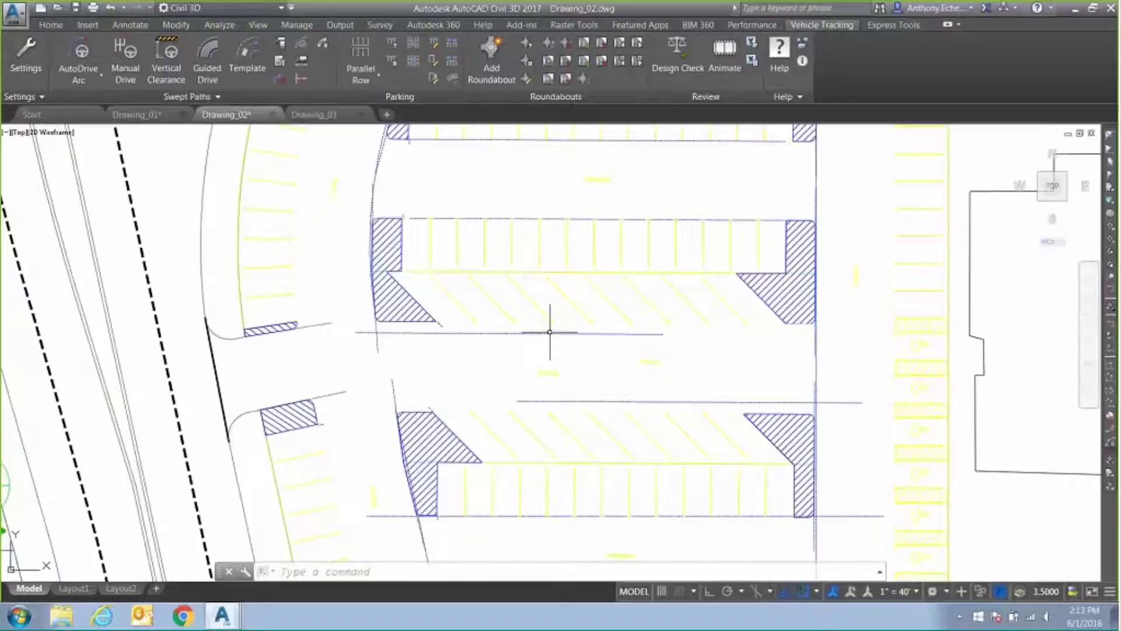
{"action": "scroll", "coordinate": [550, 333], "scroll_direction": "down", "scroll_amount": 3}
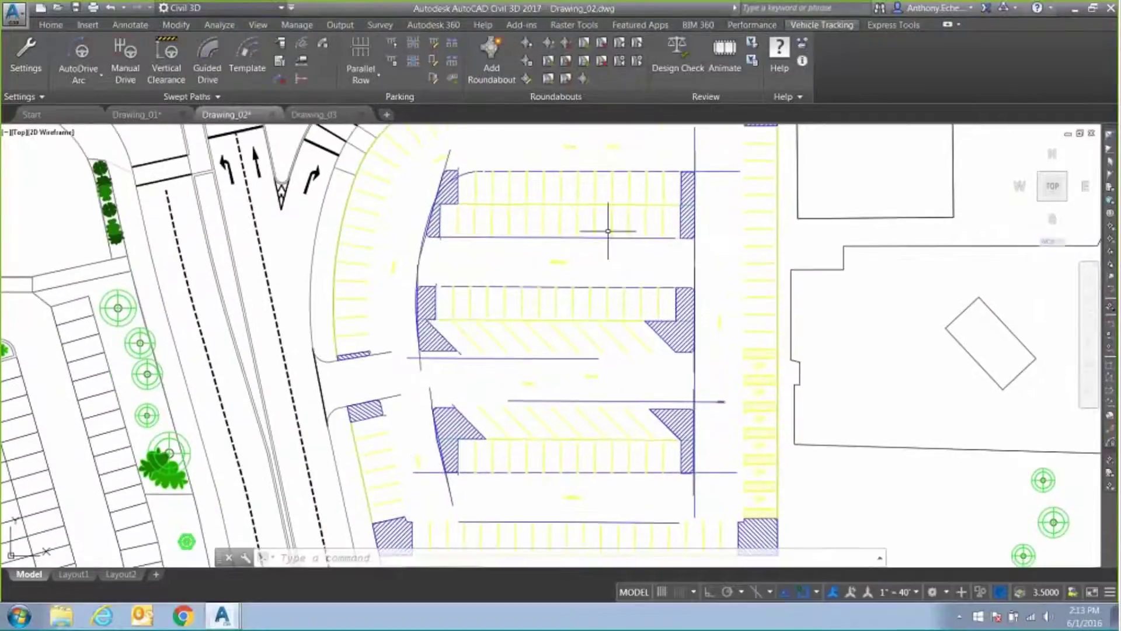
Step: In Drawing_03, insert the swept path's vehicle profile in the open area south of the west road near station 0+311
{"action": "left_click", "coordinate": [314, 114]}
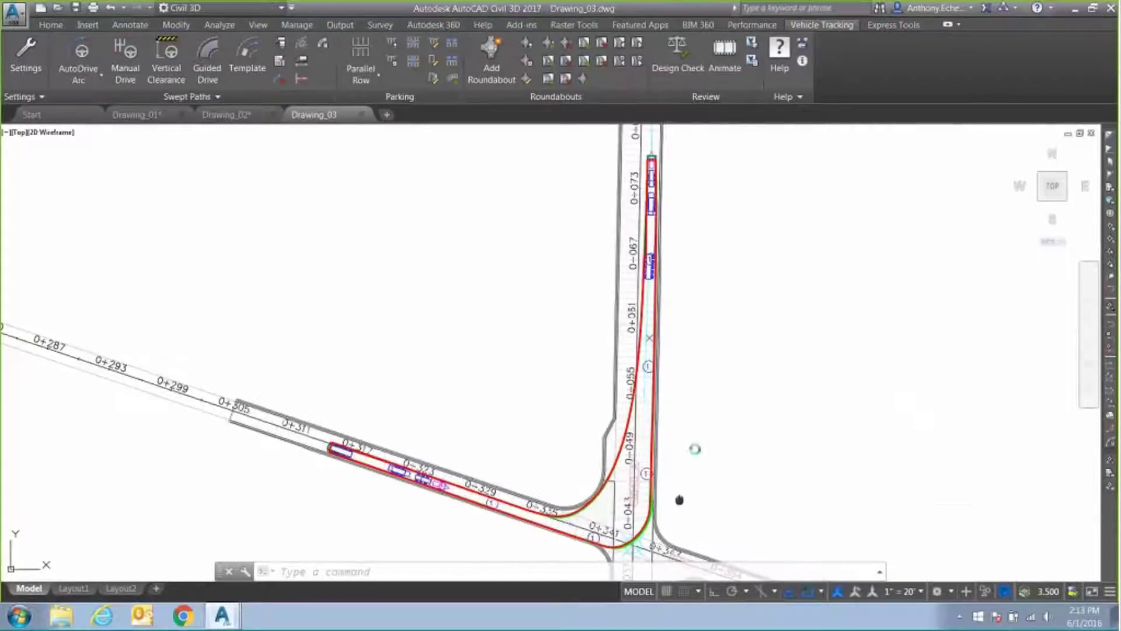
{"action": "middle_click_drag", "start_coordinate": [695, 449], "coordinate": [744, 375]}
{"action": "scroll", "coordinate": [736, 375], "scroll_direction": "up", "scroll_amount": 2}
{"action": "scroll", "coordinate": [629, 435], "scroll_direction": "up", "scroll_amount": 2}
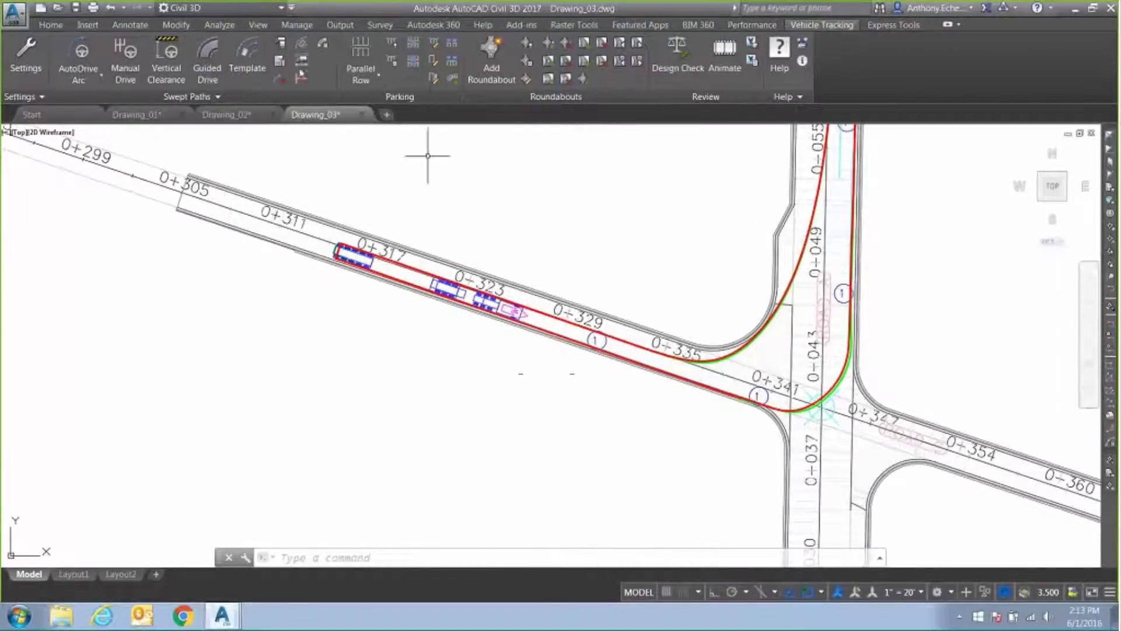
{"action": "left_click", "coordinate": [302, 76]}
{"action": "left_click", "coordinate": [359, 254]}
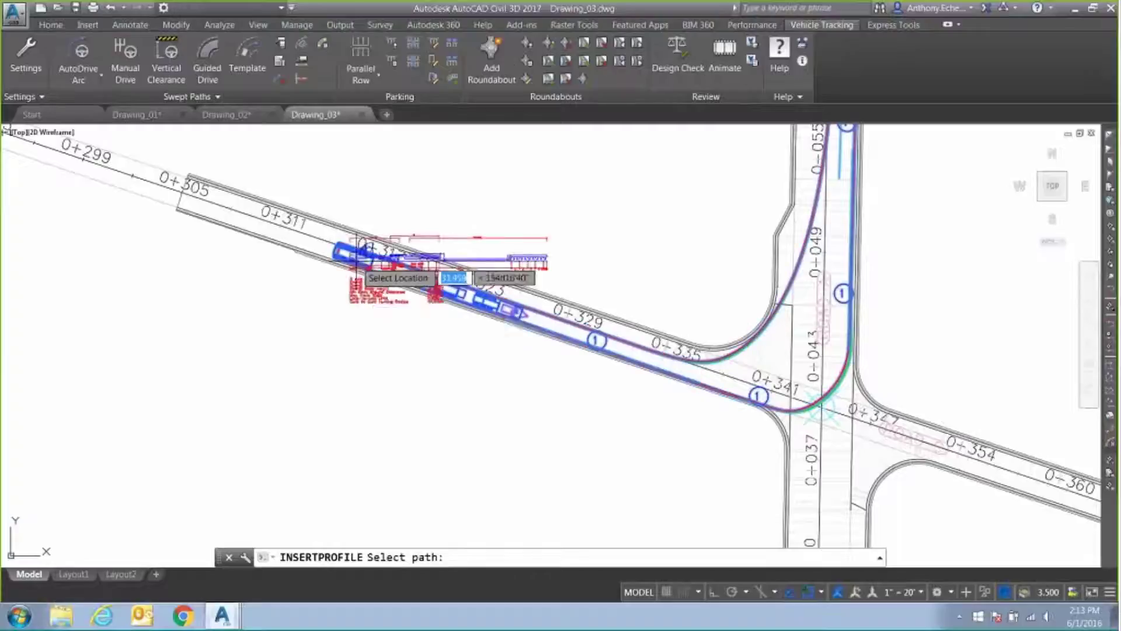
{"action": "left_click", "coordinate": [297, 402]}
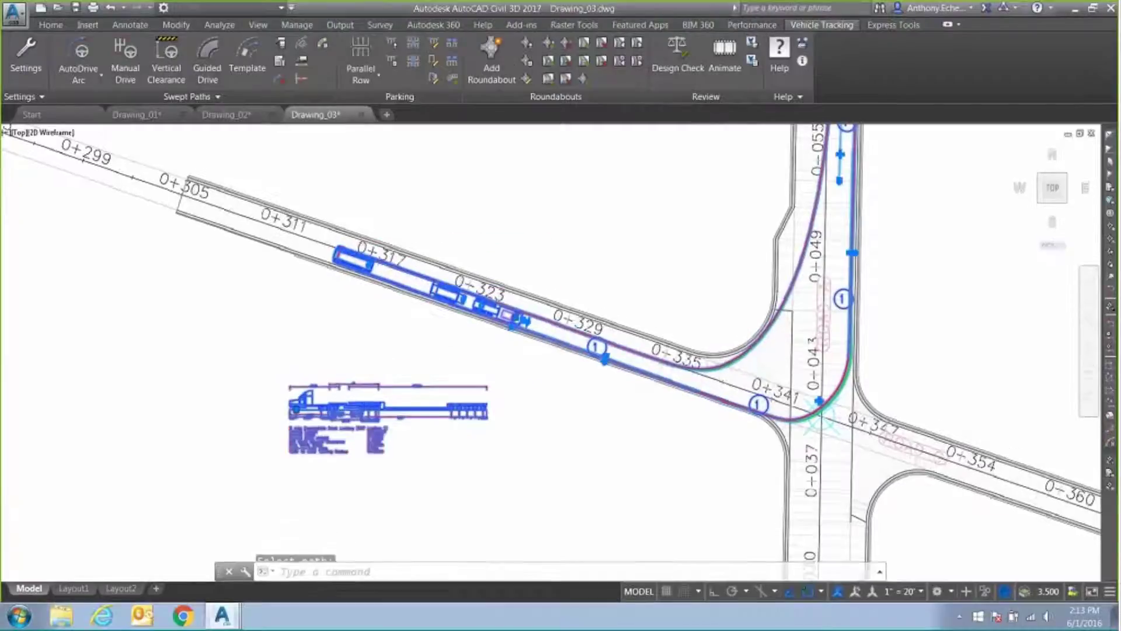
{"action": "key", "text": "Escape"}
{"action": "scroll", "coordinate": [373, 374], "scroll_direction": "up", "scroll_amount": 5}
{"action": "middle_click_drag", "start_coordinate": [431, 277], "coordinate": [466, 210]}
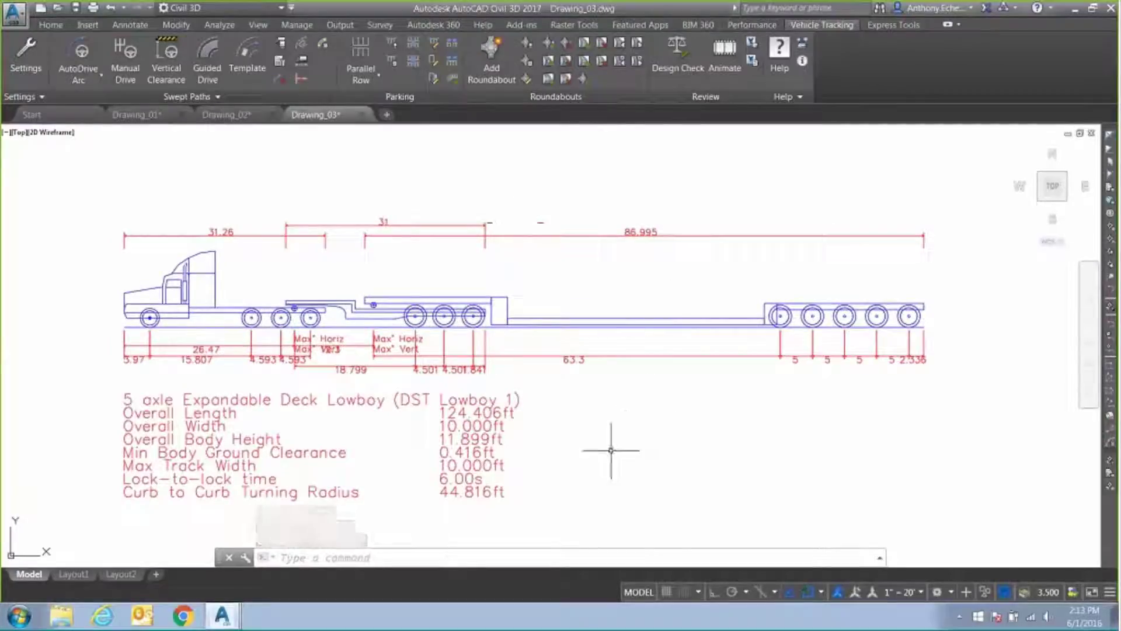
{"action": "mouse_move", "coordinate": [601, 455]}
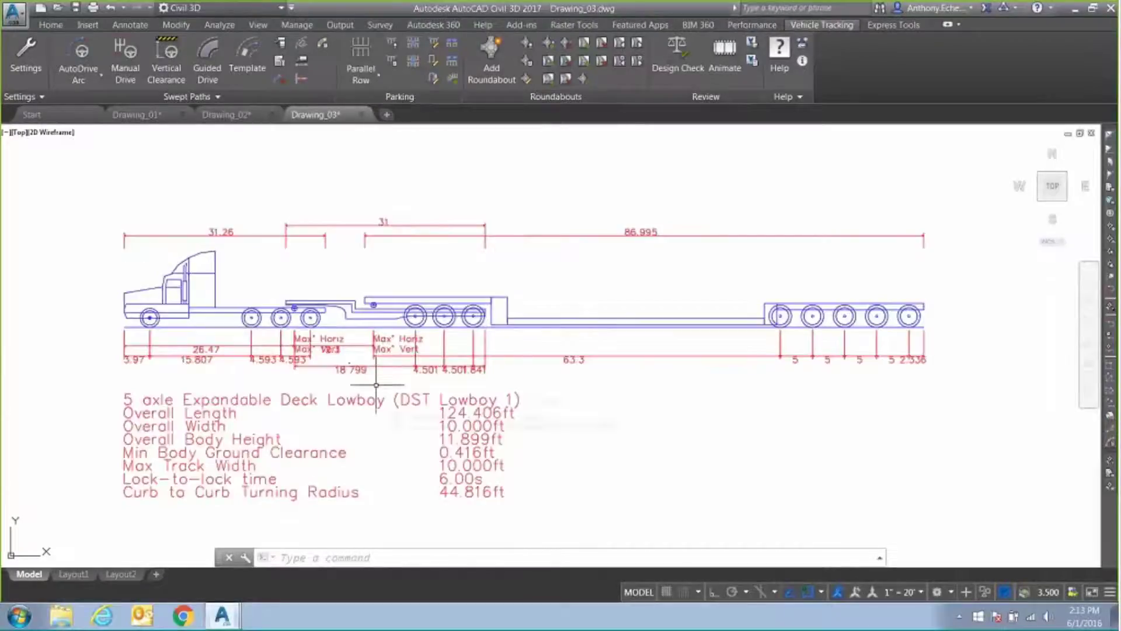
Step: Place body outlines of the vehicle along the swept path, on the west approach and at several positions on the north road
{"action": "scroll", "coordinate": [377, 363], "scroll_direction": "down", "scroll_amount": 4}
{"action": "middle_click_drag", "start_coordinate": [583, 352], "coordinate": [403, 430]}
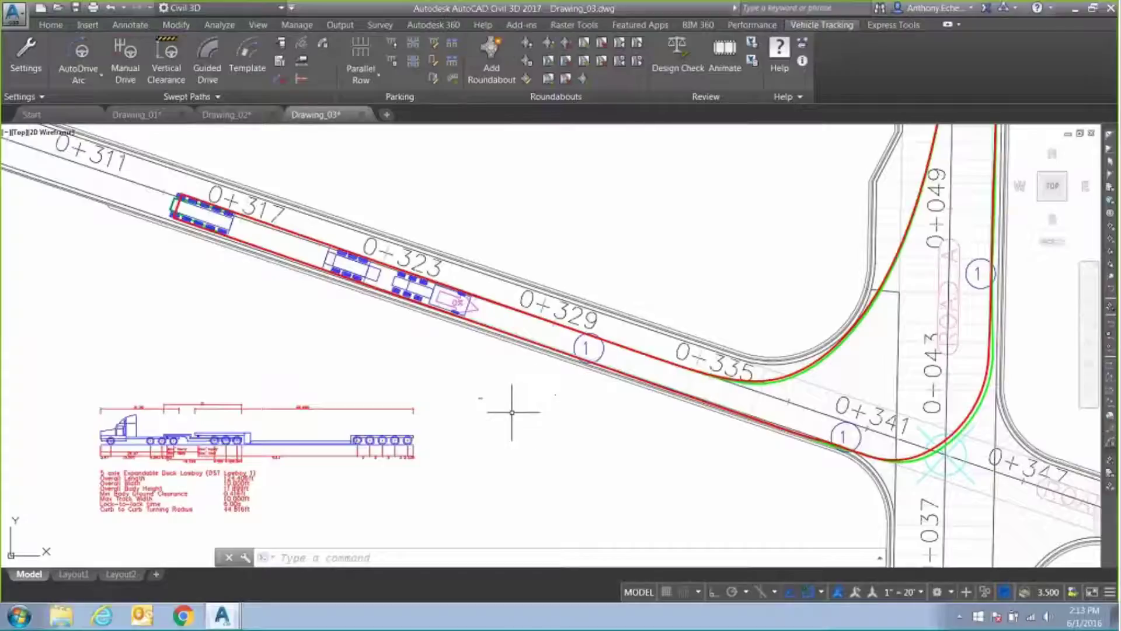
{"action": "scroll", "coordinate": [511, 413], "scroll_direction": "down", "scroll_amount": 2}
{"action": "mouse_move", "coordinate": [610, 304]}
{"action": "middle_mouse_down"}
{"action": "mouse_move", "coordinate": [528, 386]}
{"action": "mouse_move", "coordinate": [511, 350]}
{"action": "mouse_move", "coordinate": [485, 345]}
{"action": "middle_mouse_up"}
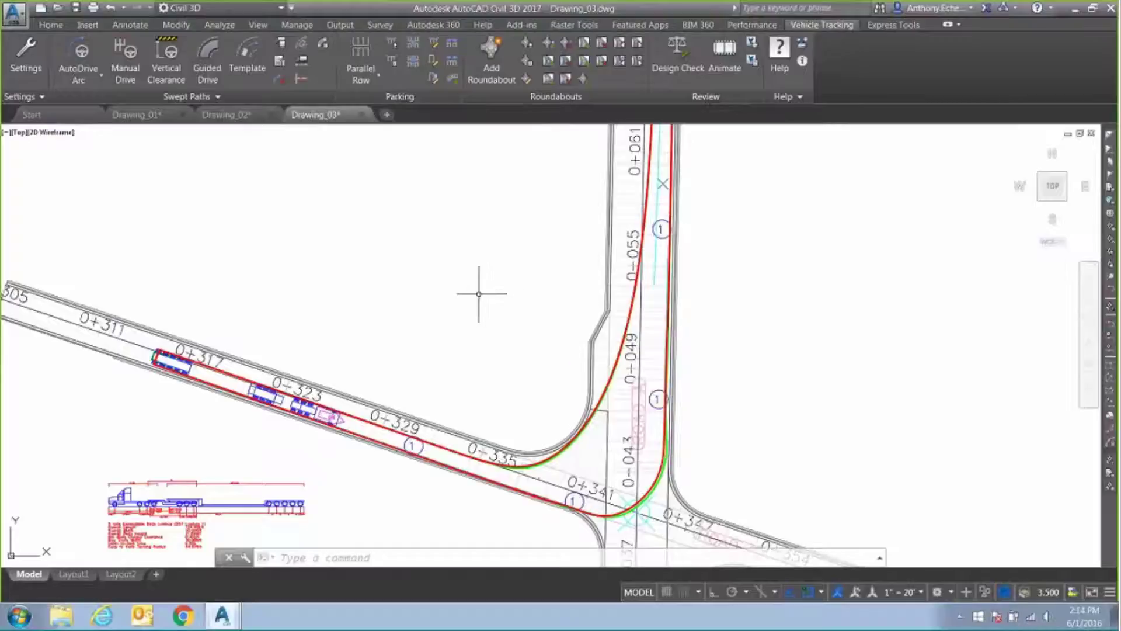
{"action": "left_click", "coordinate": [304, 42]}
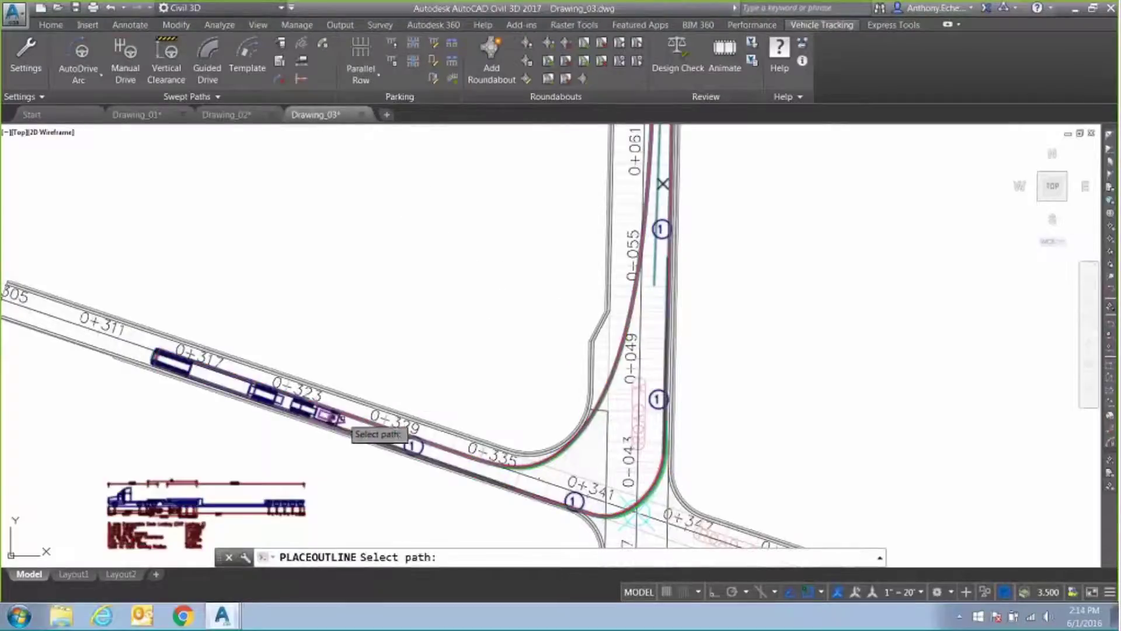
{"action": "left_click", "coordinate": [325, 417]}
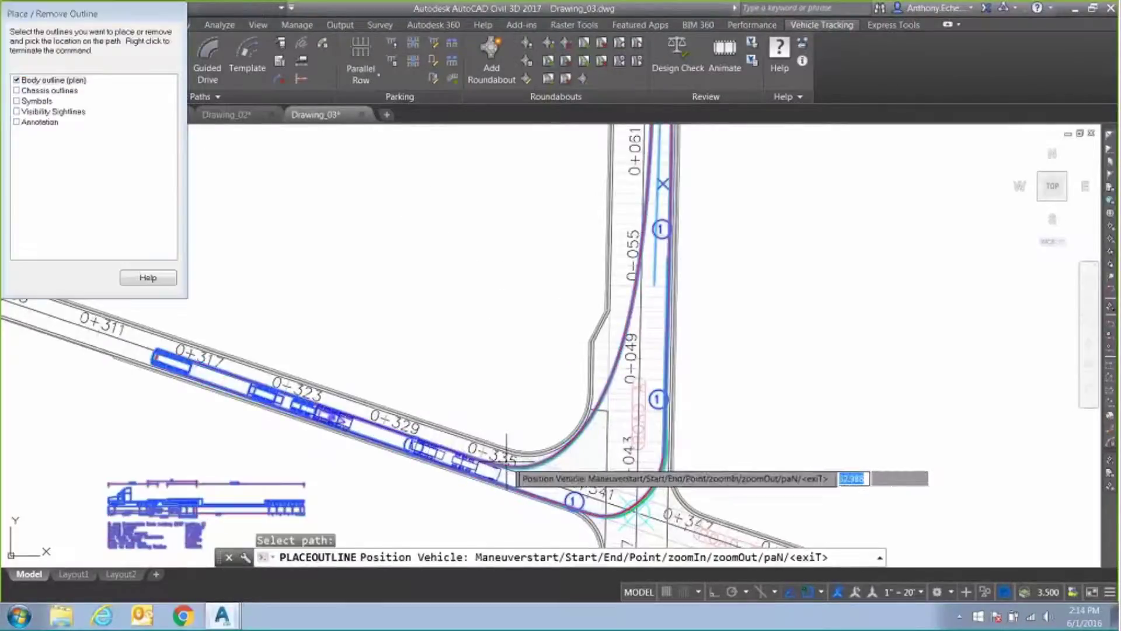
{"action": "middle_click_drag", "start_coordinate": [578, 473], "coordinate": [466, 448]}
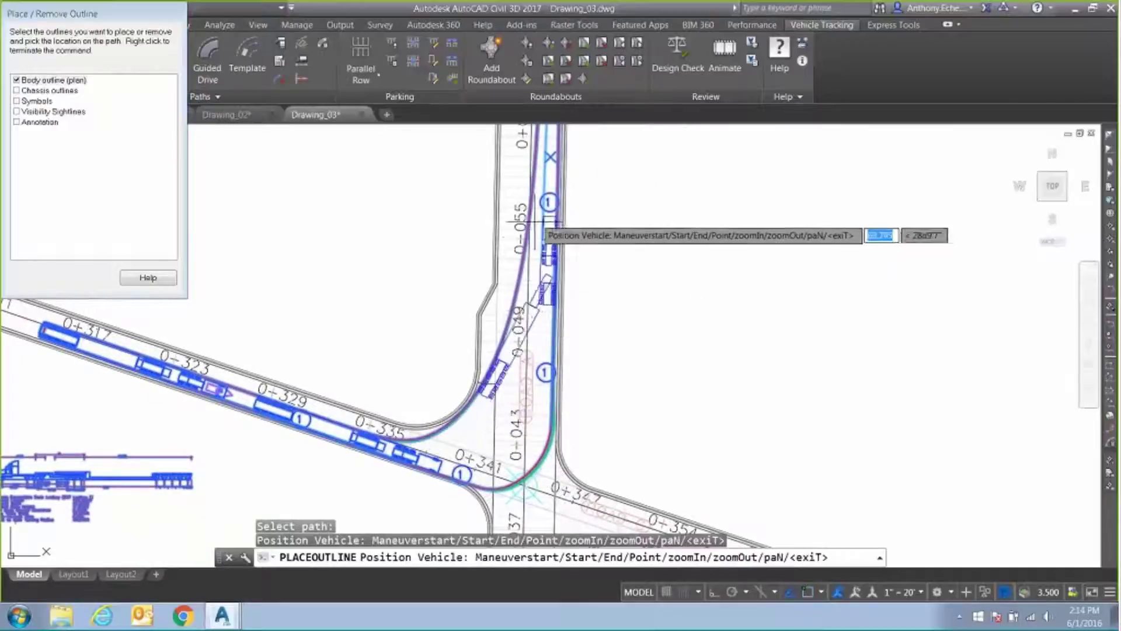
{"action": "middle_click_drag", "start_coordinate": [552, 184], "coordinate": [551, 422]}
{"action": "left_click", "coordinate": [545, 253]}
{"action": "left_click_drag", "start_coordinate": [550, 369], "coordinate": [551, 375]}
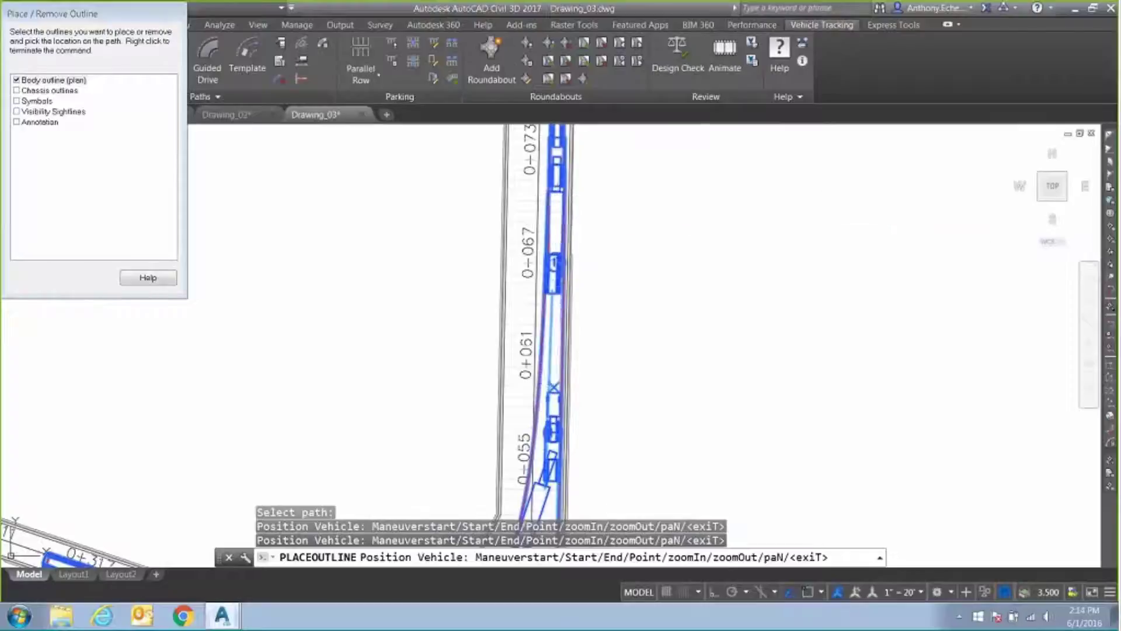
{"action": "left_click", "coordinate": [555, 196]}
{"action": "right_click", "coordinate": [555, 196]}
Step: Run a ground conflict analysis on the swept path, accepting the default vehicle height and ground clearance values
{"action": "scroll", "coordinate": [606, 345], "scroll_direction": "up", "scroll_amount": 5}
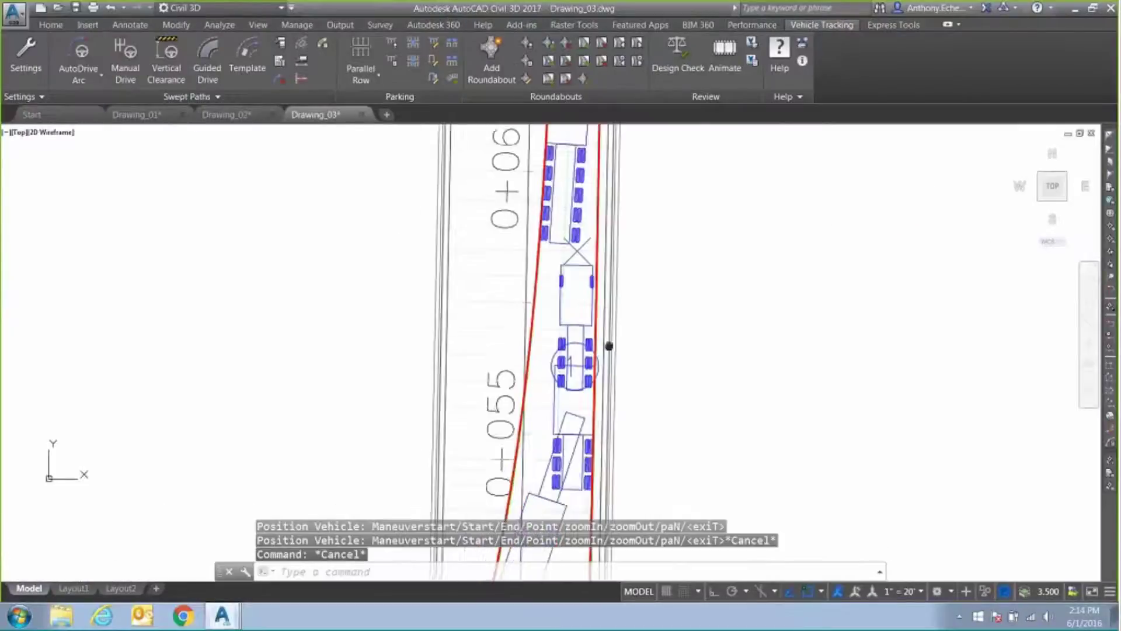
{"action": "mouse_move", "coordinate": [648, 350]}
{"action": "middle_mouse_down"}
{"action": "mouse_move", "coordinate": [656, 294]}
{"action": "mouse_move", "coordinate": [630, 336]}
{"action": "mouse_move", "coordinate": [639, 346]}
{"action": "middle_mouse_up"}
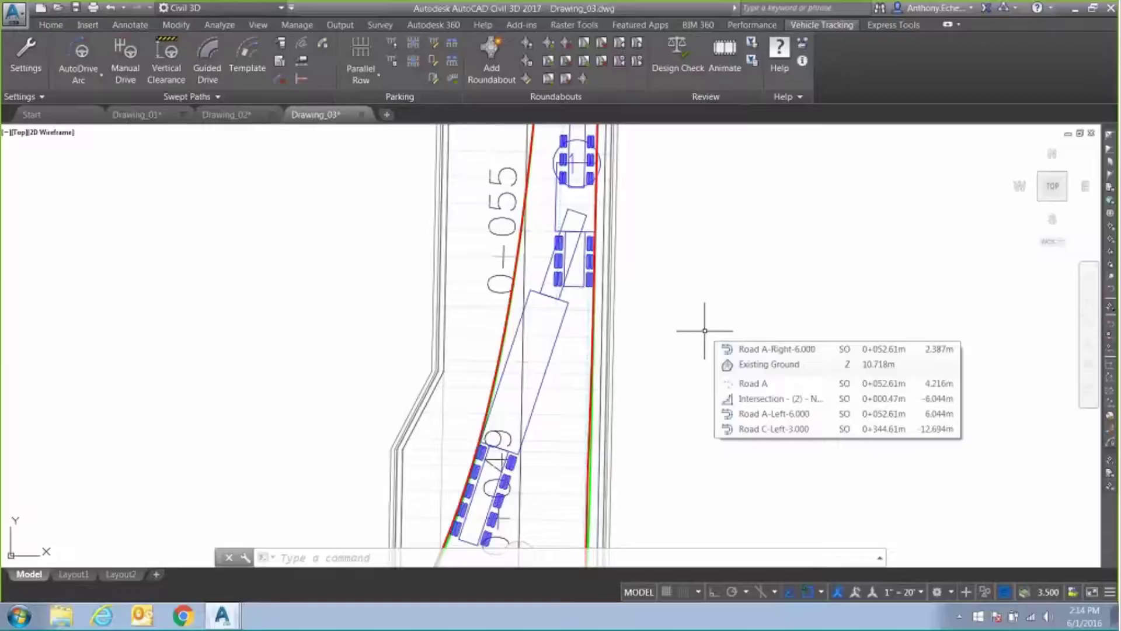
{"action": "left_click", "coordinate": [322, 43]}
{"action": "left_click", "coordinate": [565, 276]}
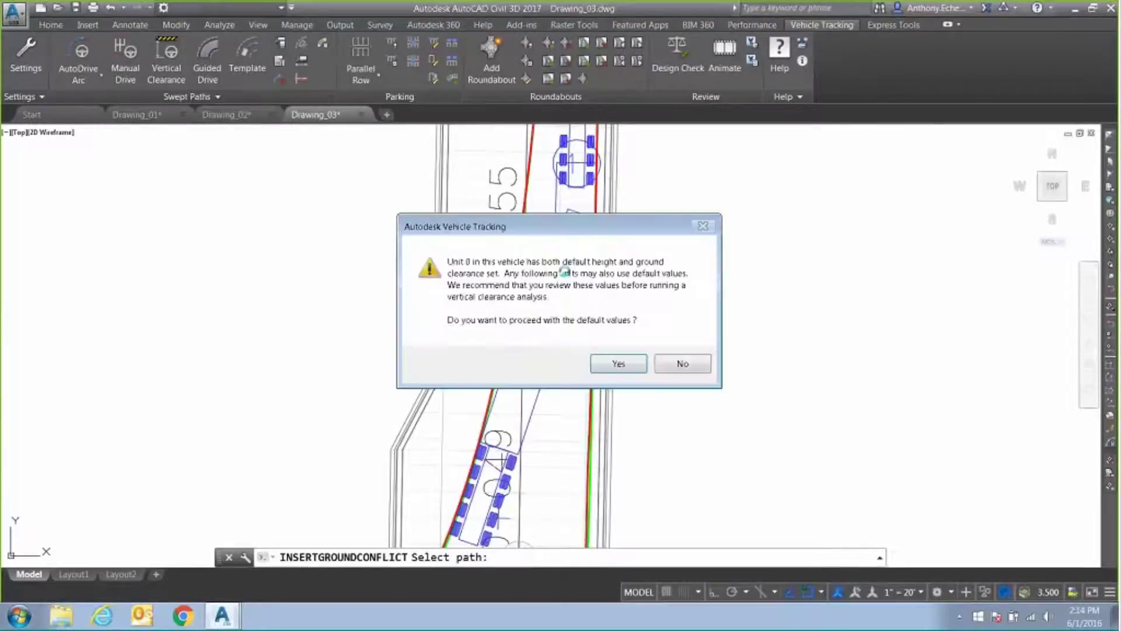
{"action": "left_click", "coordinate": [619, 363]}
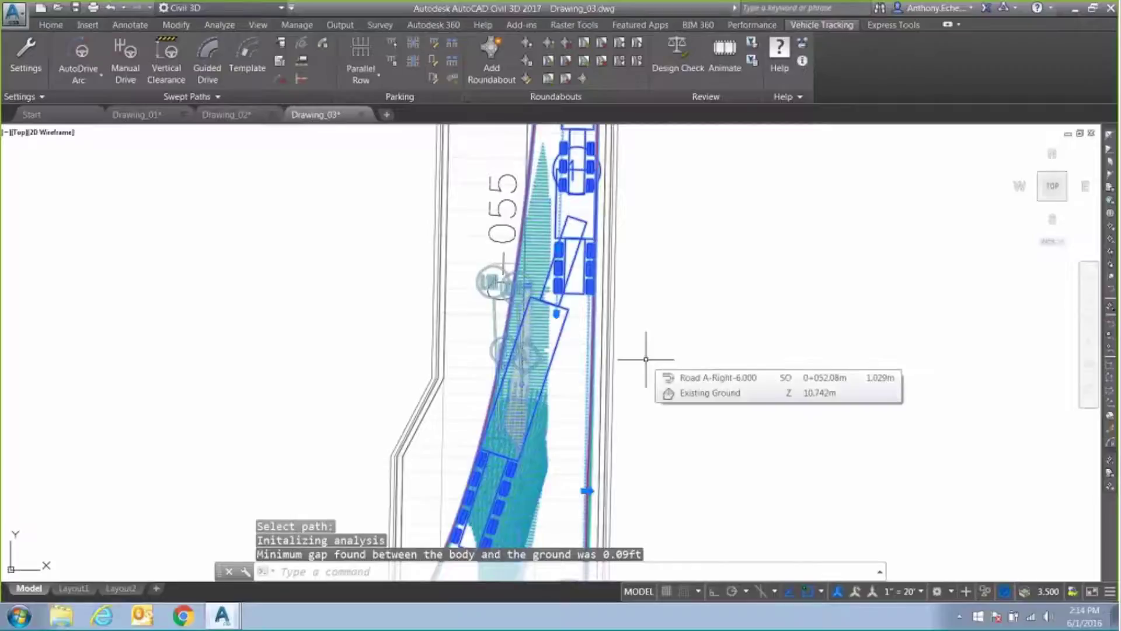
{"action": "key", "text": "Escape"}
{"action": "scroll", "coordinate": [563, 353], "scroll_direction": "up", "scroll_amount": 4}
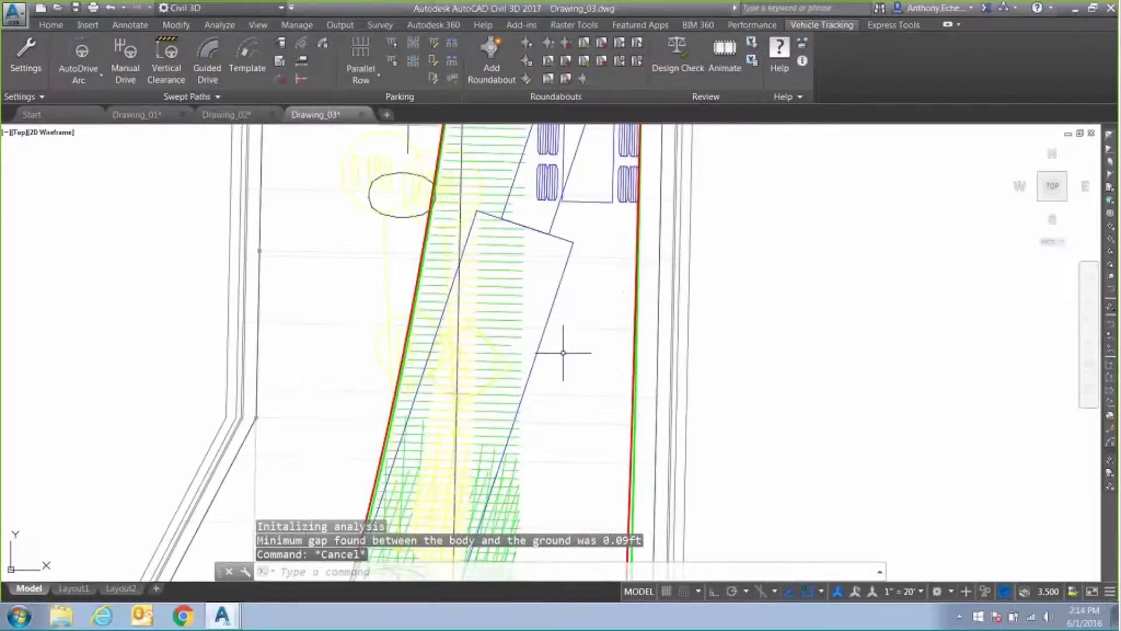